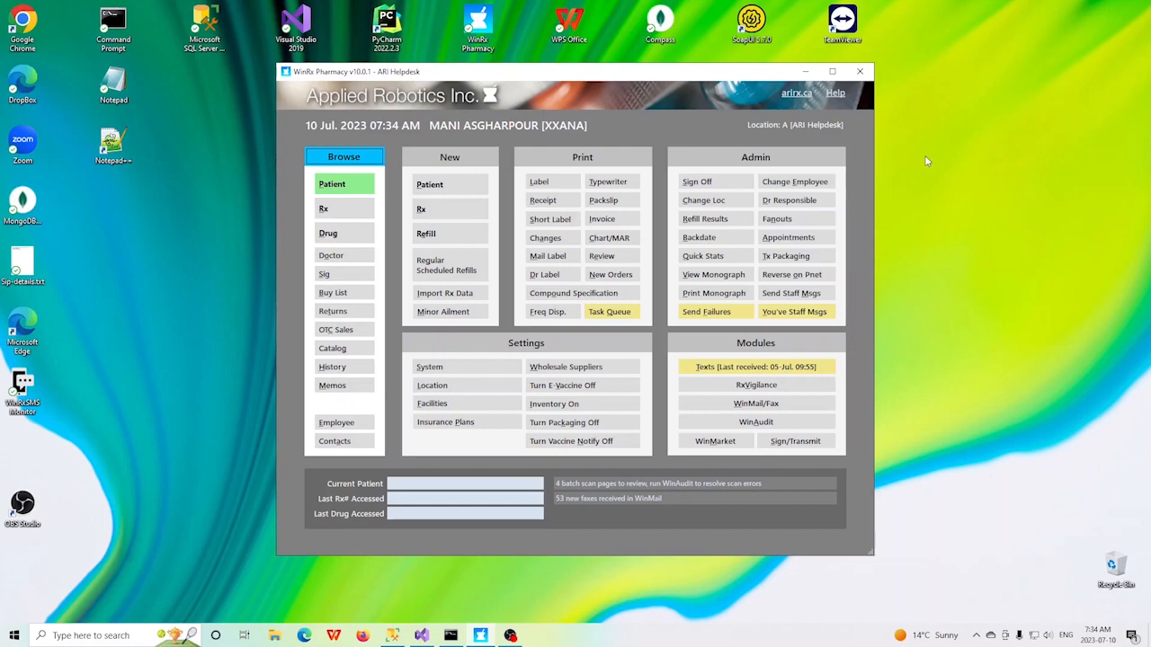
# Step: Find the test patient by last name, open the list of minor ailments for that record and close it
pyautogui.click(340, 186)
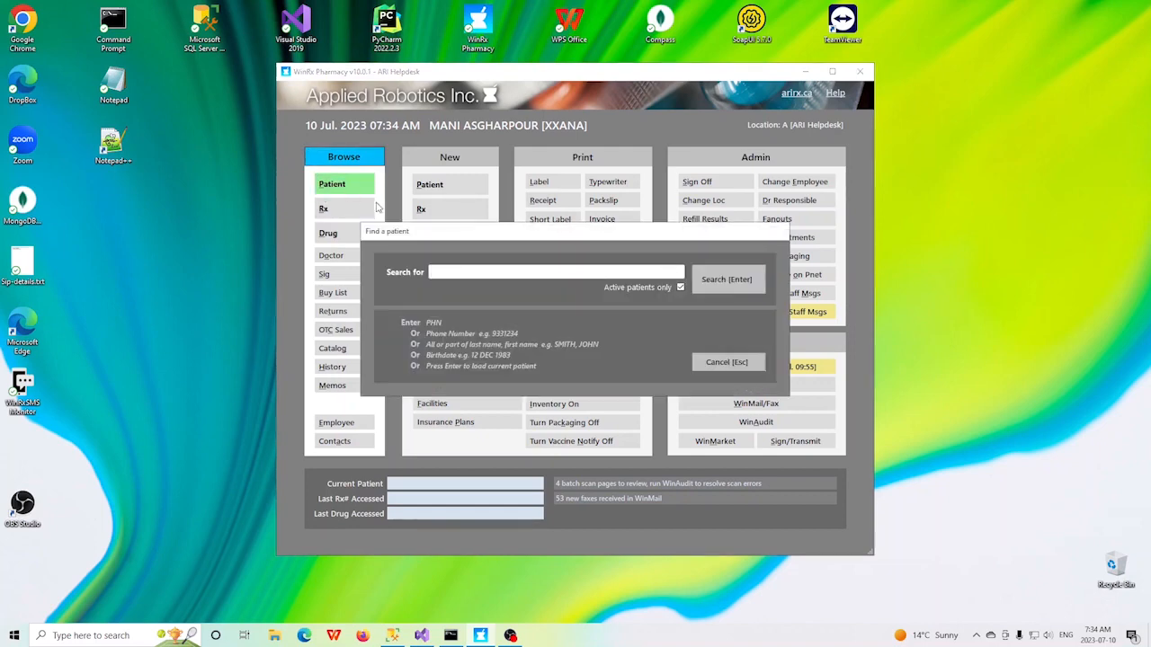
pyautogui.write('PATIENT')
pyautogui.press('Return')
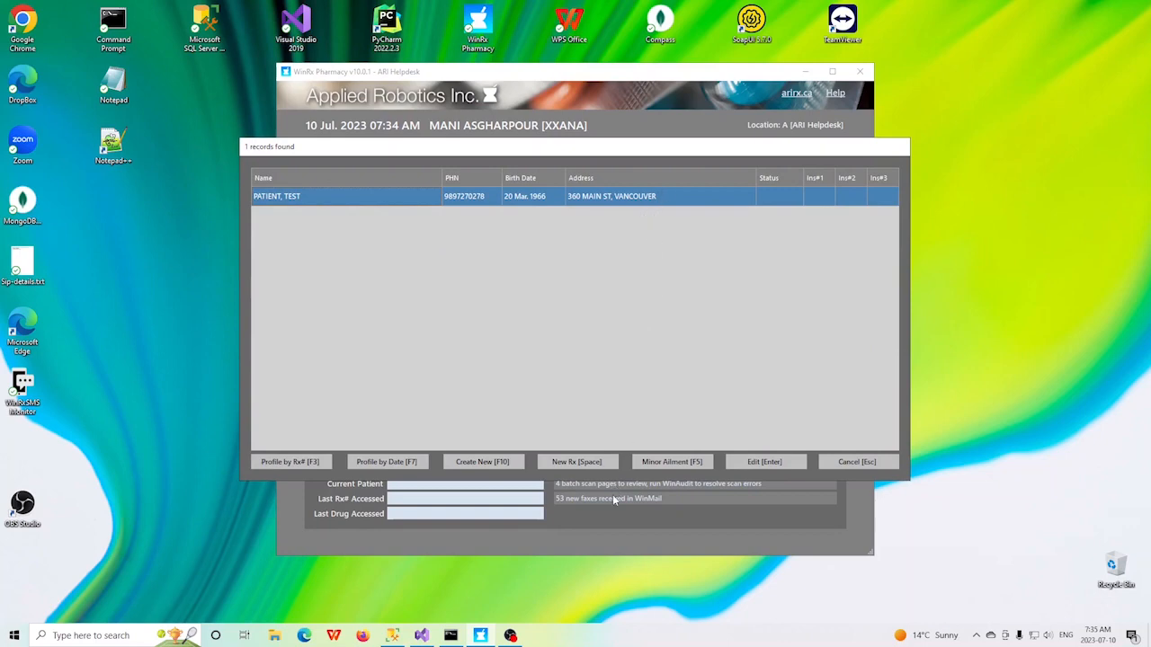
pyautogui.click(676, 464)
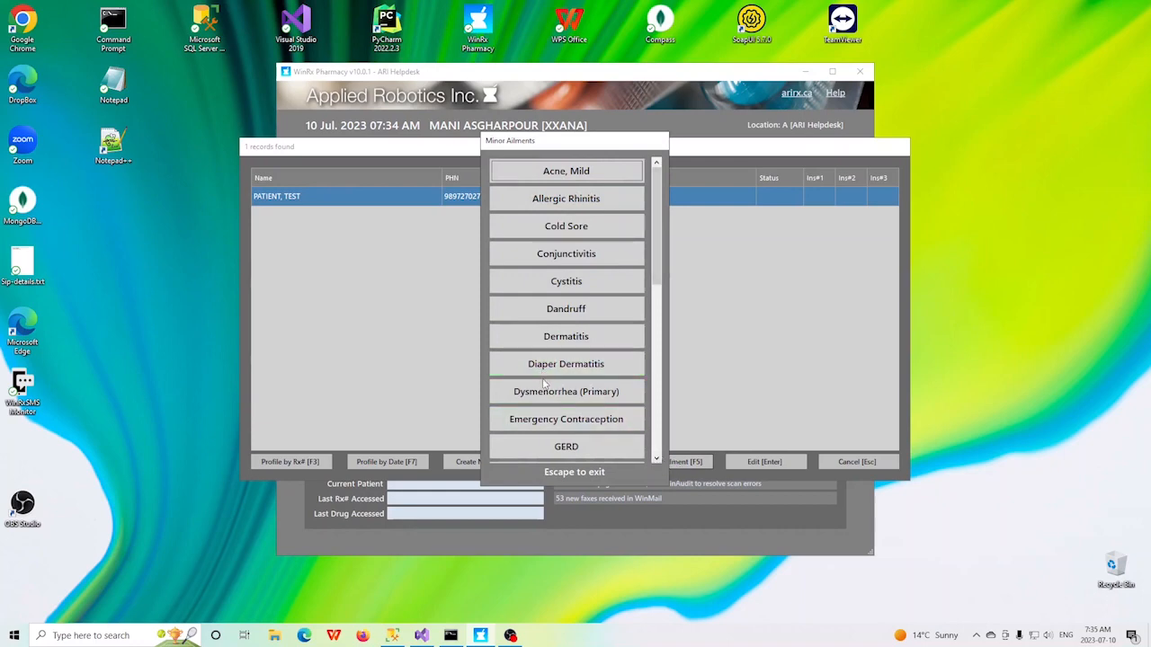
pyautogui.press('Escape')
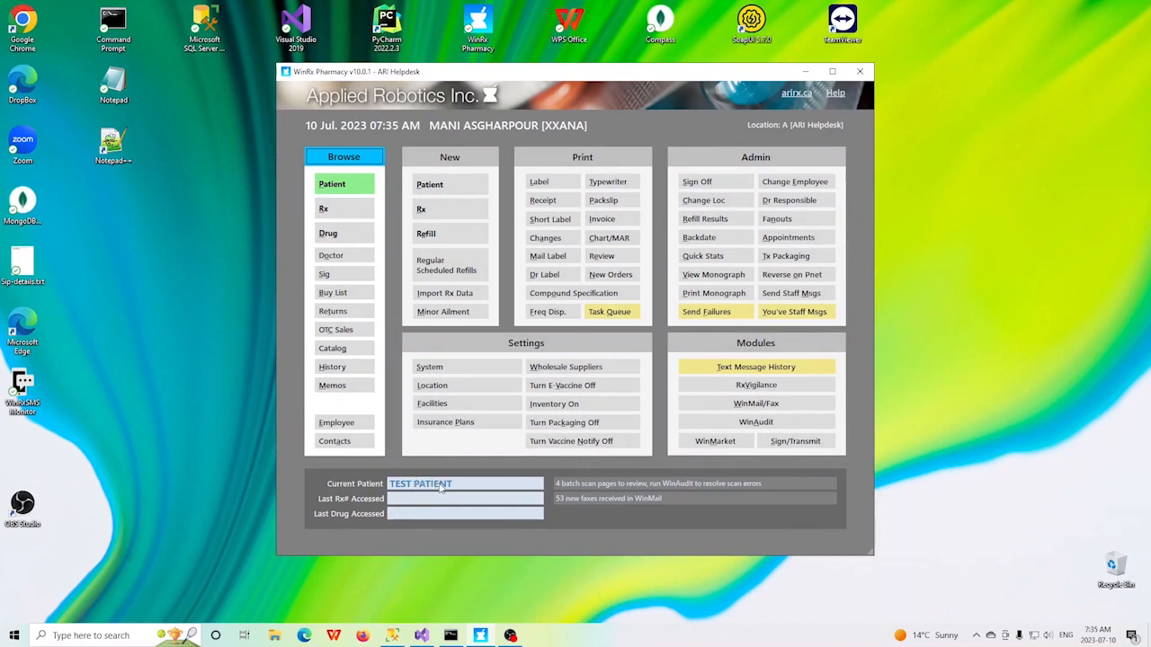
# Step: Open a Cystitis minor ailment assessment and answer No to the consent and virtual assessment questions
pyautogui.click(453, 313)
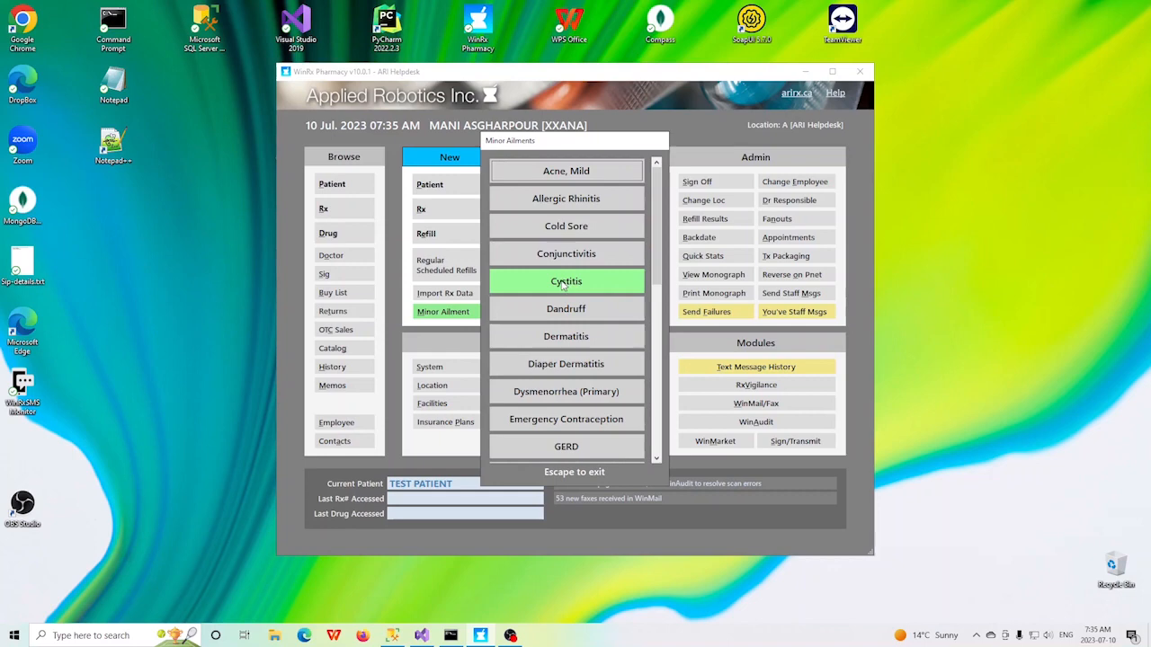
pyautogui.click(567, 284)
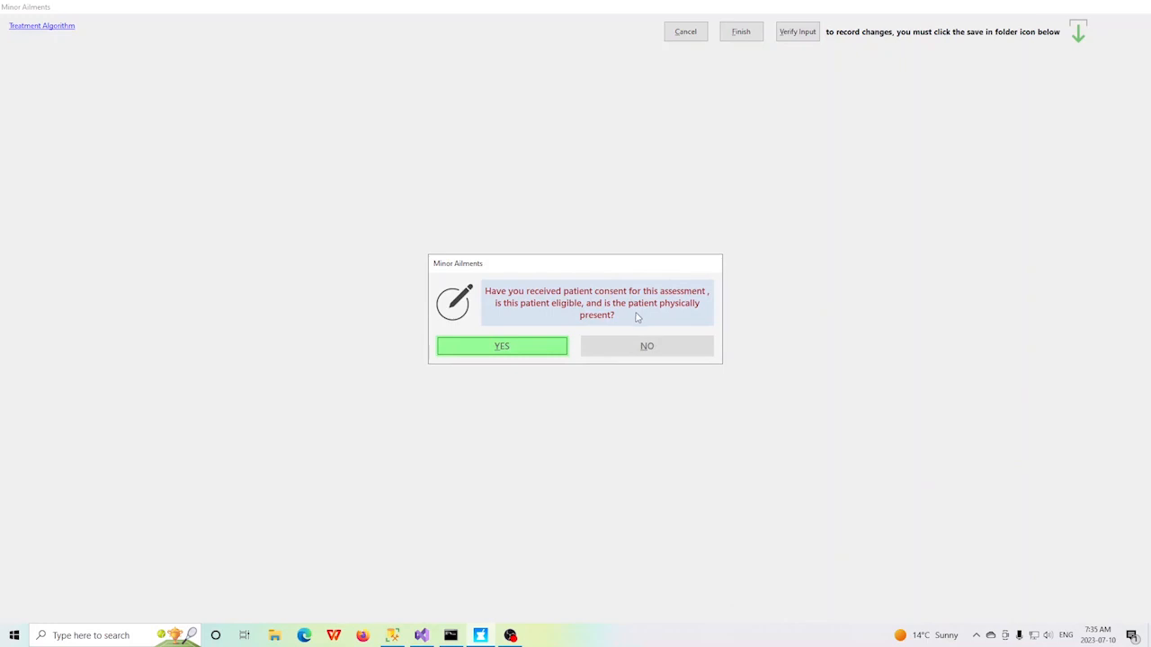
pyautogui.click(646, 347)
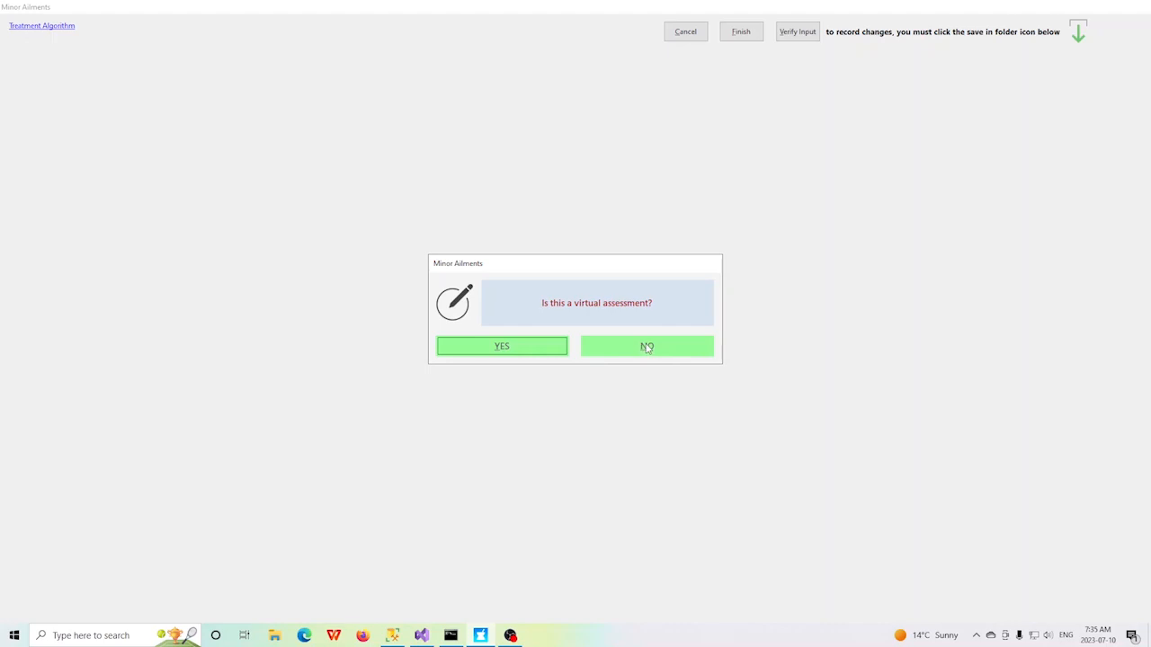
pyautogui.click(646, 348)
pyautogui.click(646, 348)
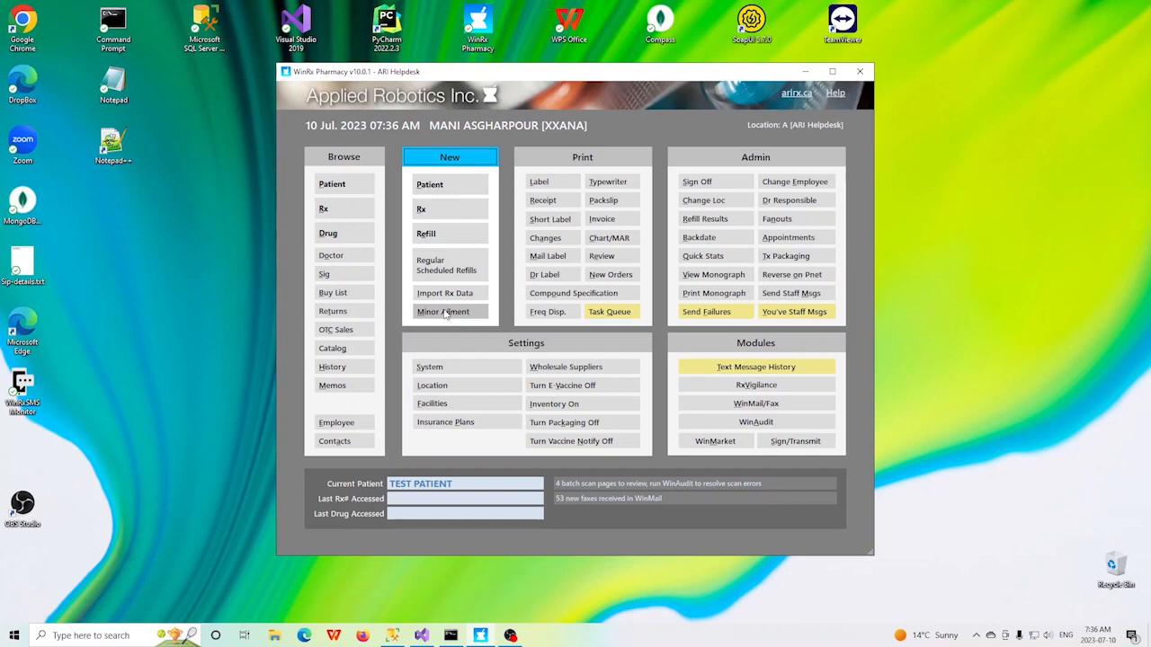
# Step: Start a Cystitis minor ailment assessment for the current patient and confirm consent, eligibility and physical presence
pyautogui.click(443, 311)
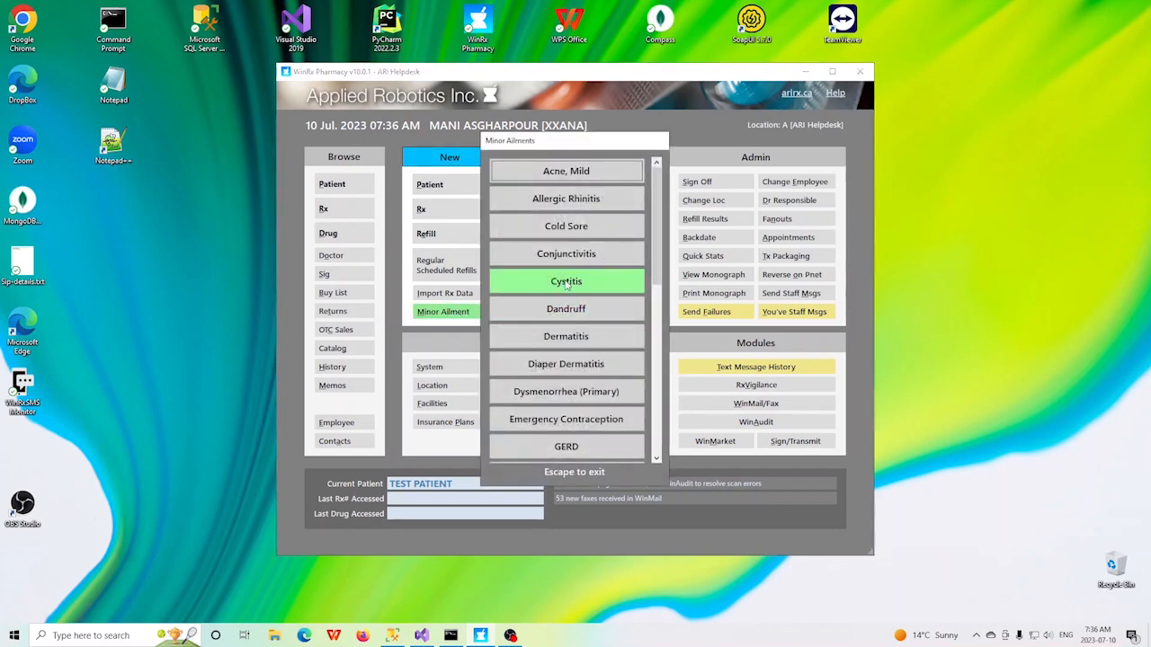
pyautogui.click(566, 283)
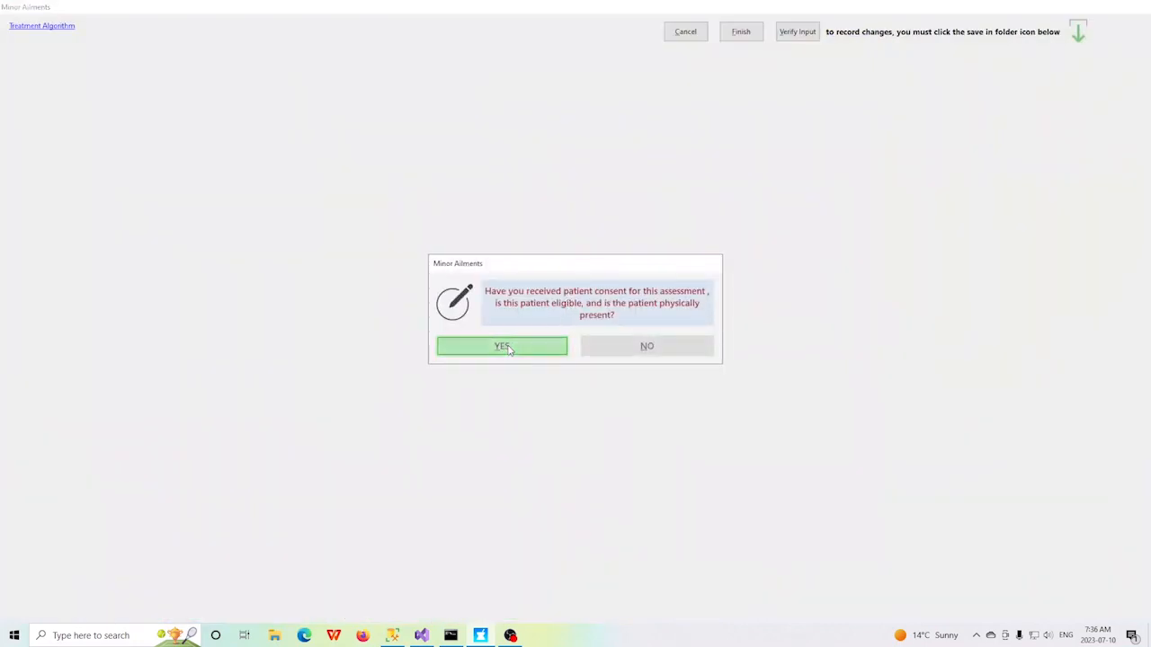
pyautogui.click(504, 347)
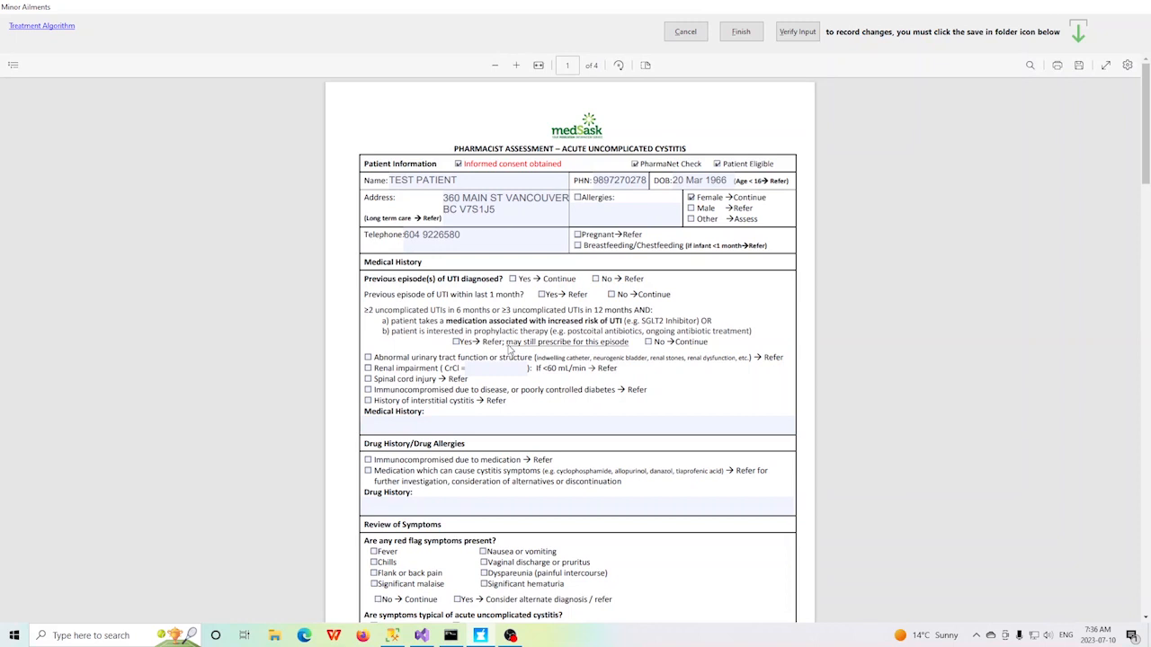
# Step: Mark Dysuria, Urgency and Absence of vaginal symptoms as the typical cystitis symptoms in the assessment form
pyautogui.scroll(-1, 448, 367)
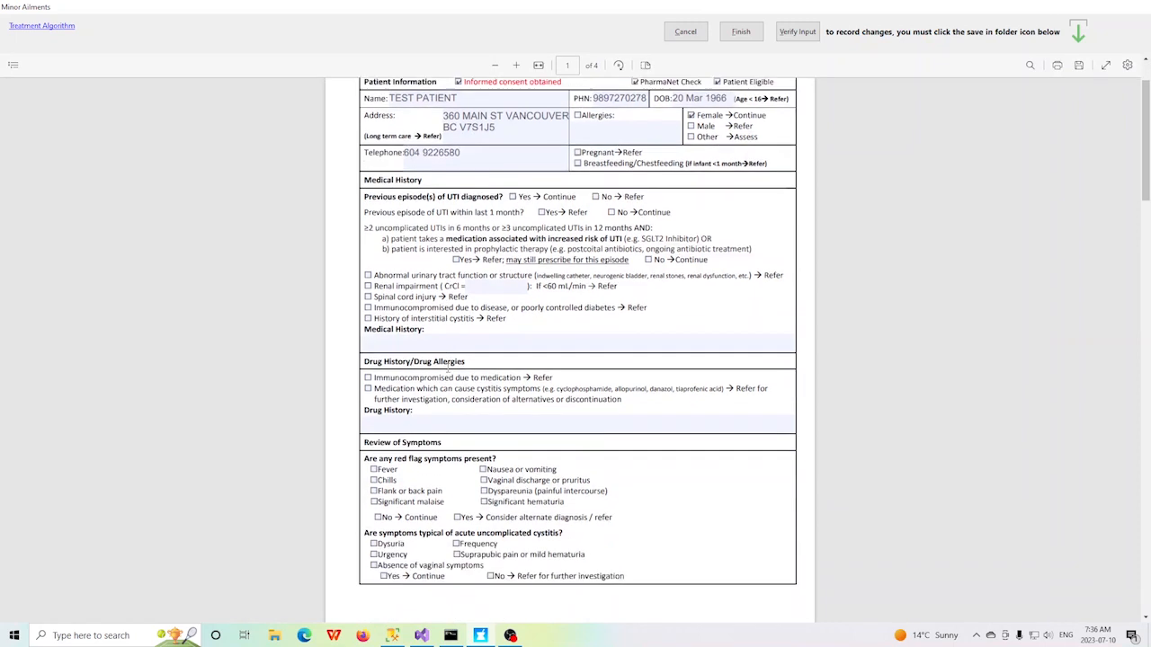
pyautogui.scroll(-1, 449, 367)
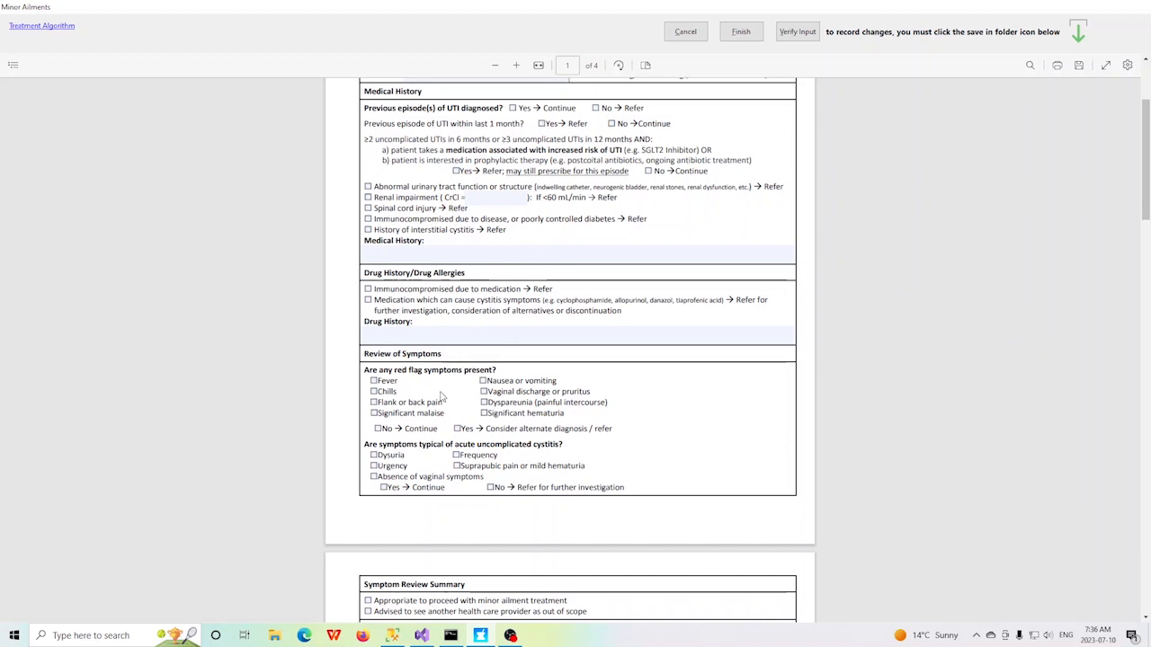
pyautogui.click(374, 455)
pyautogui.click(374, 466)
pyautogui.click(374, 477)
# Step: Choose first-line Nitrofurantoin monohydrate/macrocrystals 100 mg twice daily for 5 days as treatment and save the form
pyautogui.scroll(-5, 691, 410)
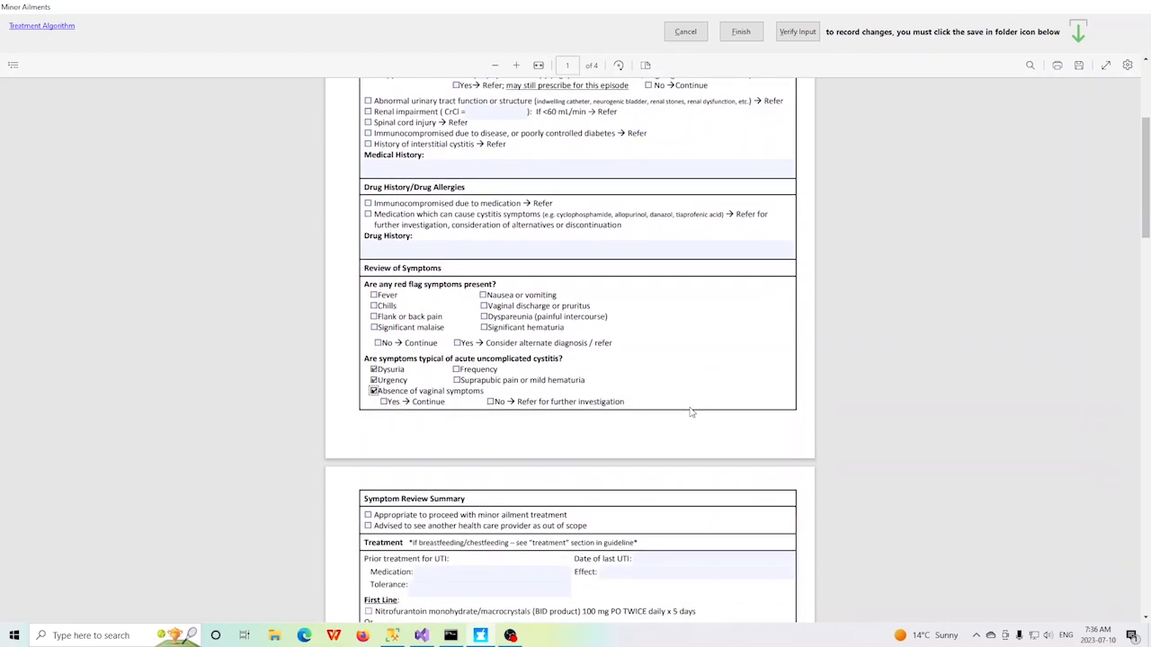
pyautogui.scroll(-2, 675, 438)
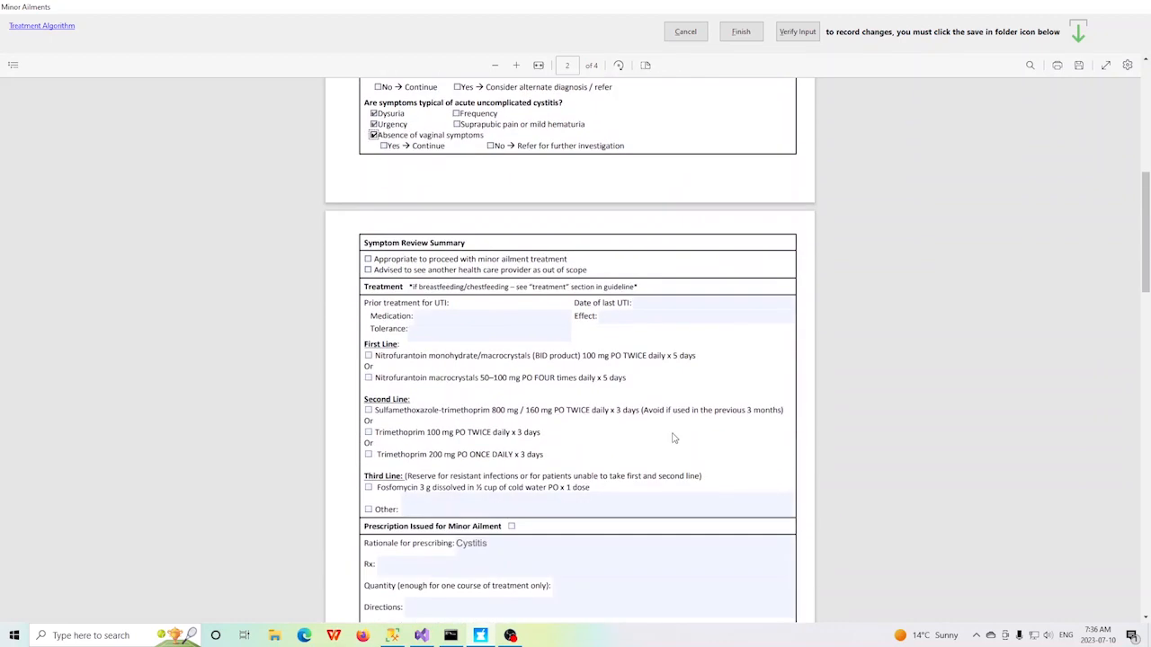
pyautogui.click(367, 356)
pyautogui.click(1081, 67)
# Step: Verify the assessment input, accept Nitrofurantoin monohydrate/macrocrystals 100 mg as the prescription and review the prescription section
pyautogui.click(797, 32)
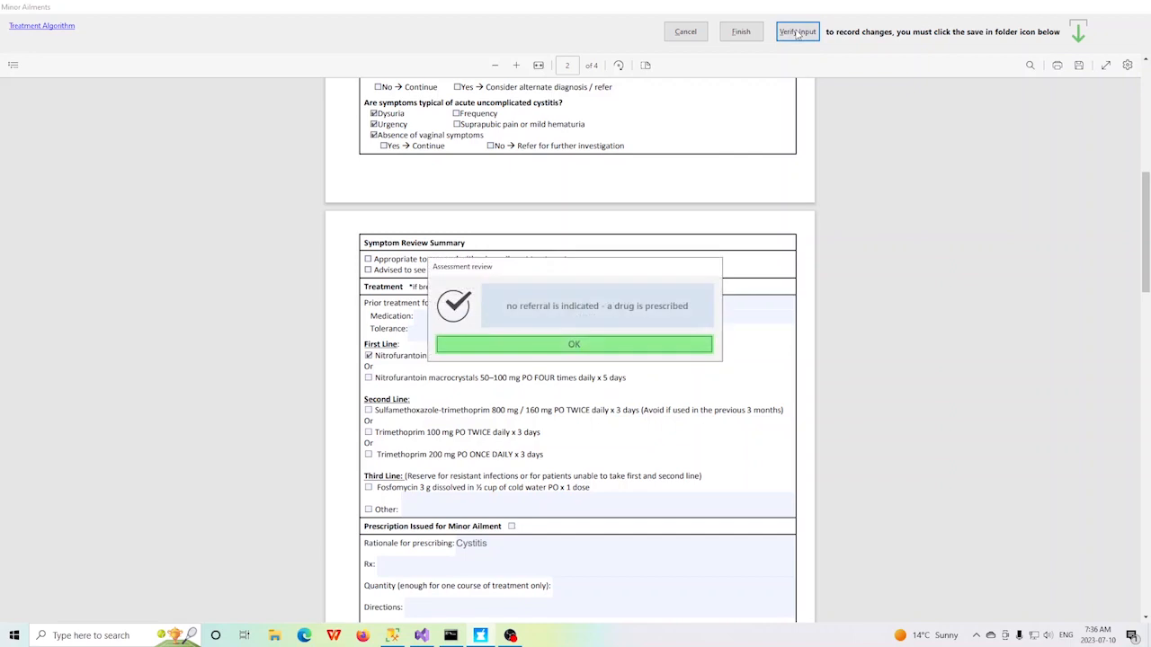
pyautogui.click(576, 346)
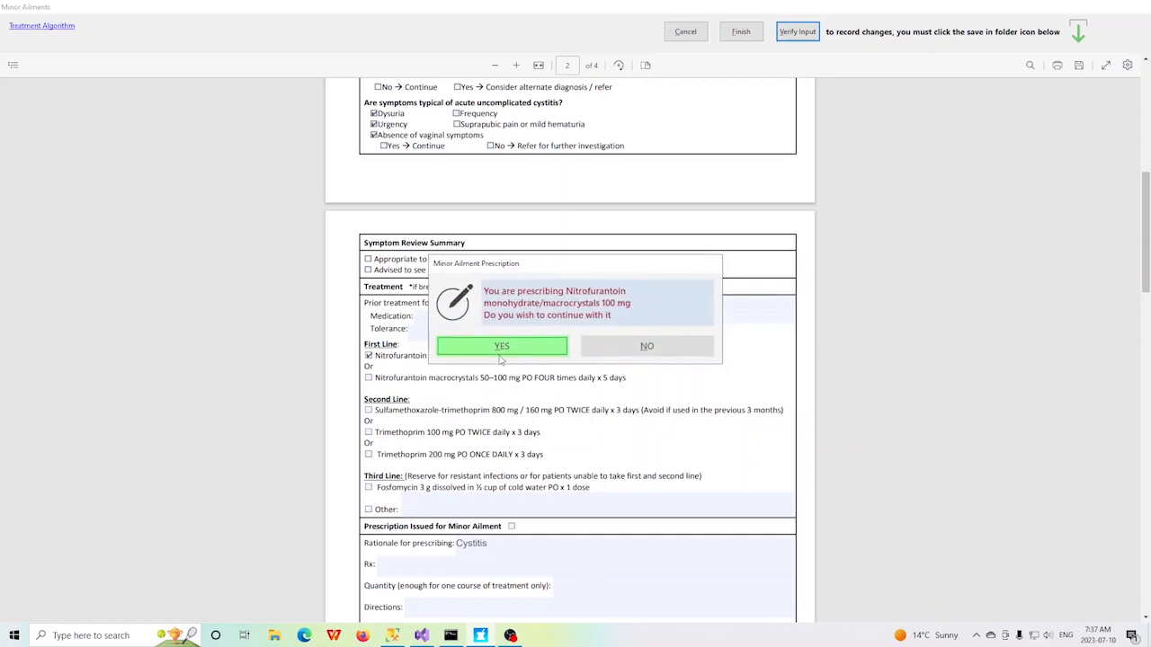
pyautogui.click(522, 347)
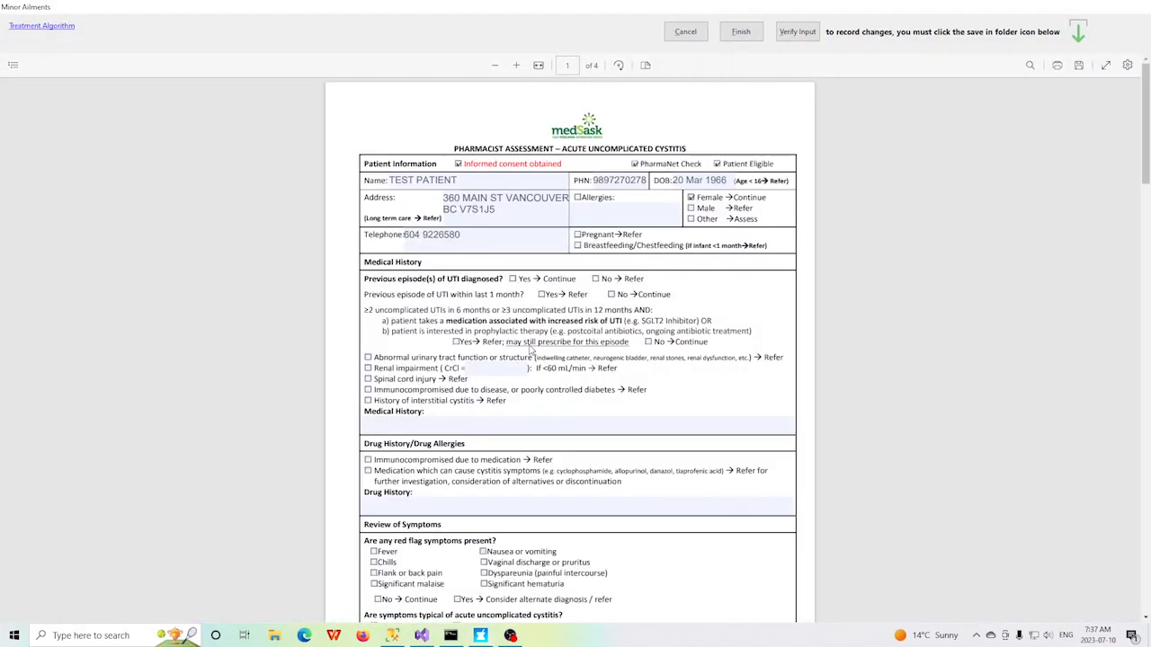
pyautogui.scroll(-7, 748, 349)
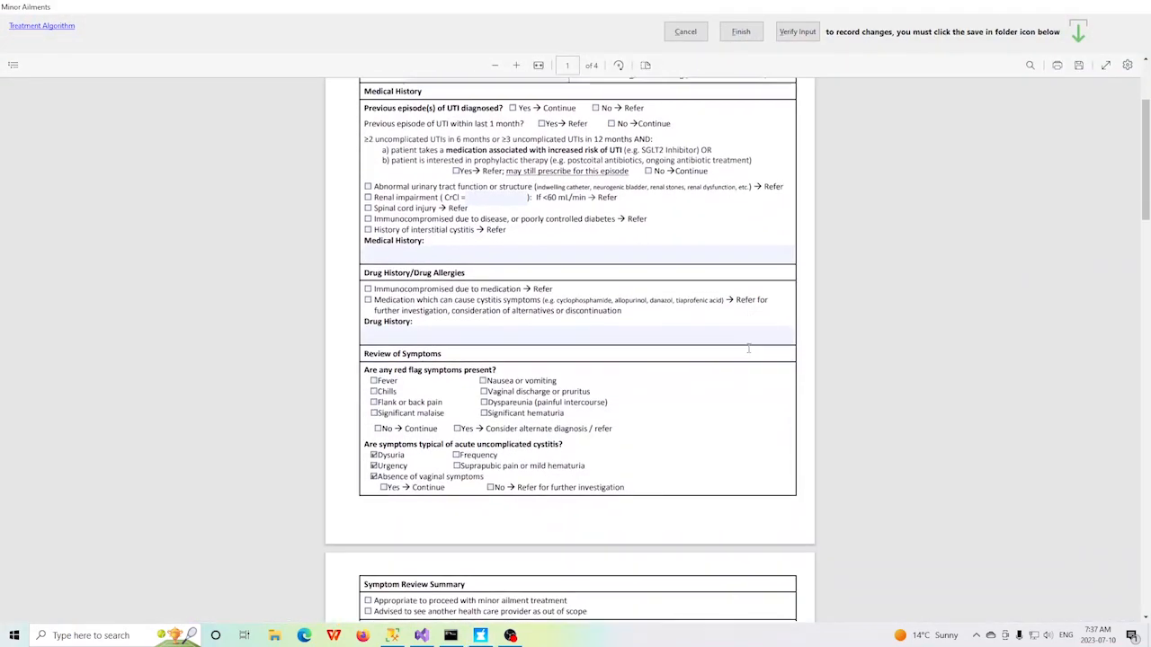
pyautogui.scroll(-2, 743, 357)
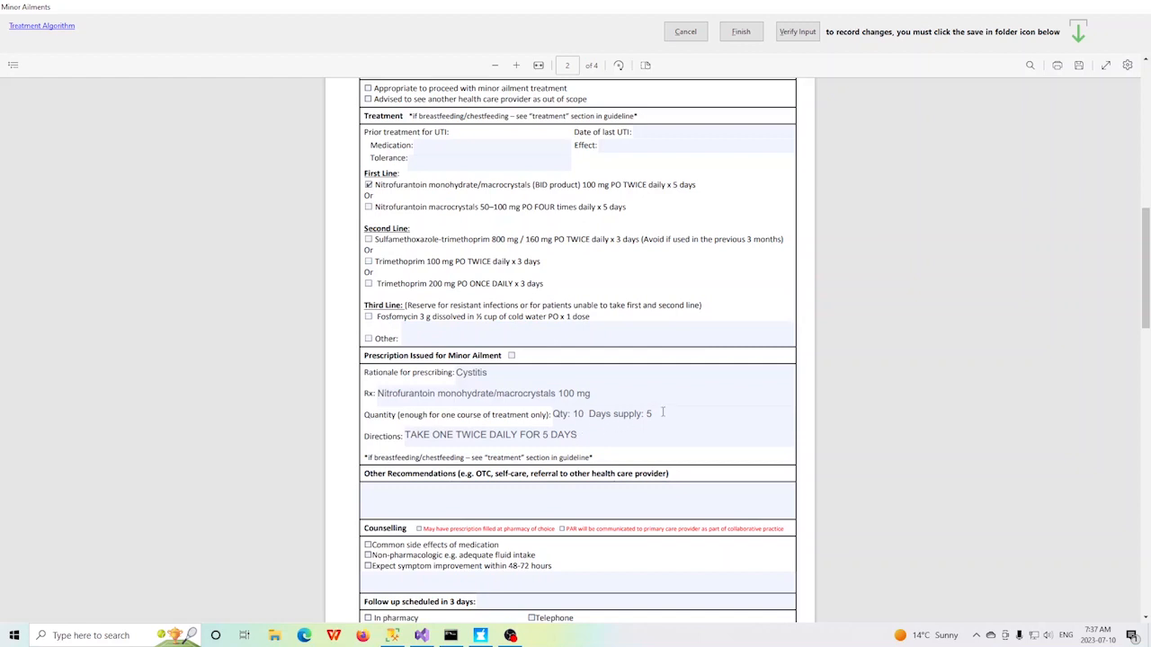
pyautogui.scroll(2, 663, 412)
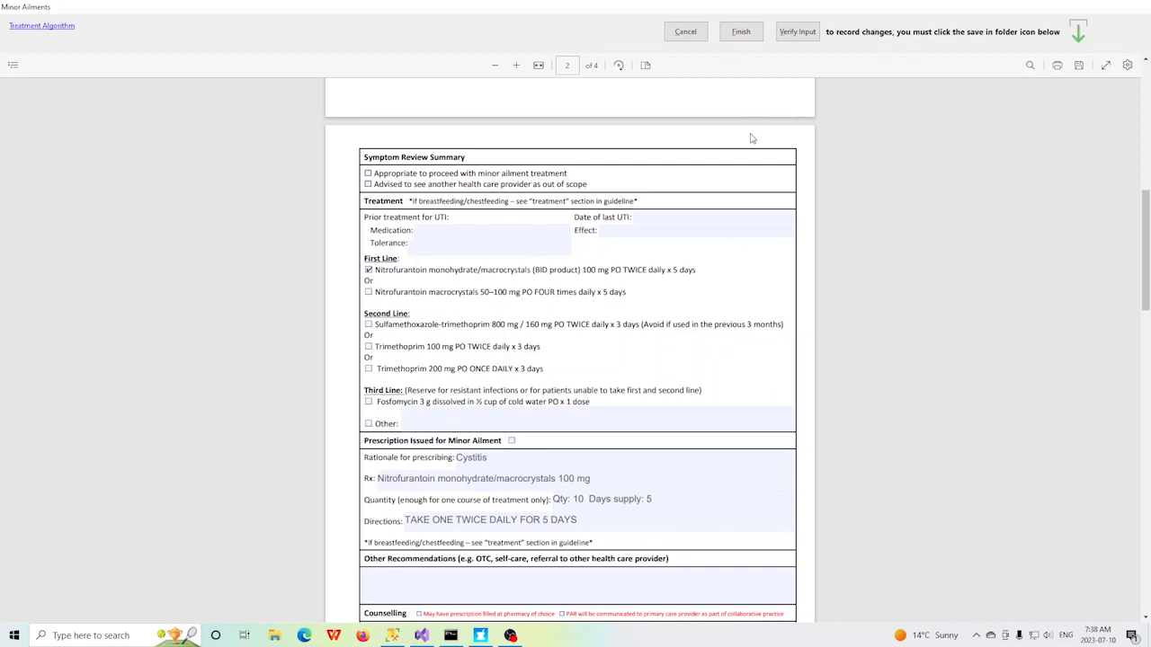
# Step: Verify the assessment again, decline the suggested drug and search the drug list for NITROFURAN instead
pyautogui.click(798, 32)
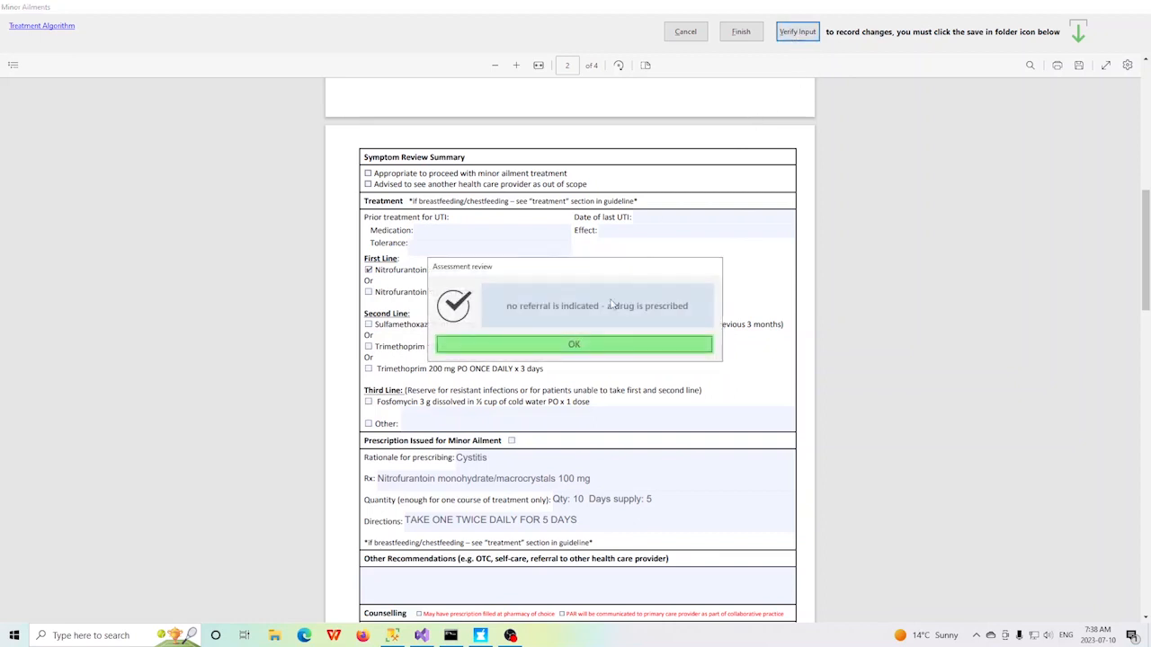
pyautogui.click(573, 345)
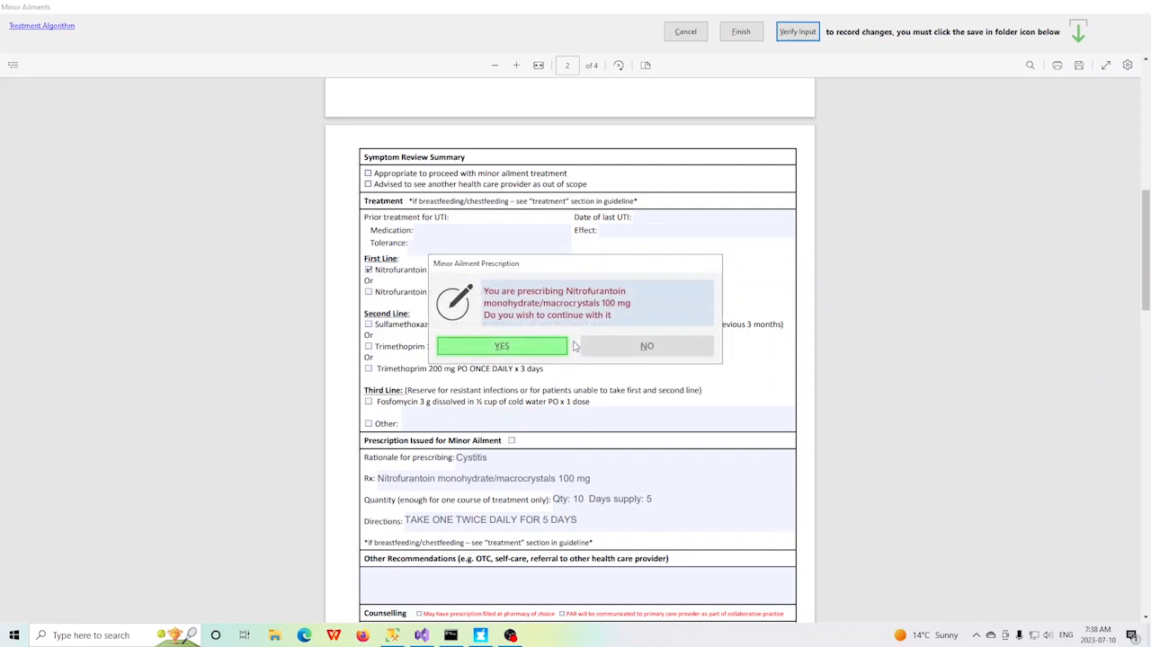
pyautogui.click(648, 348)
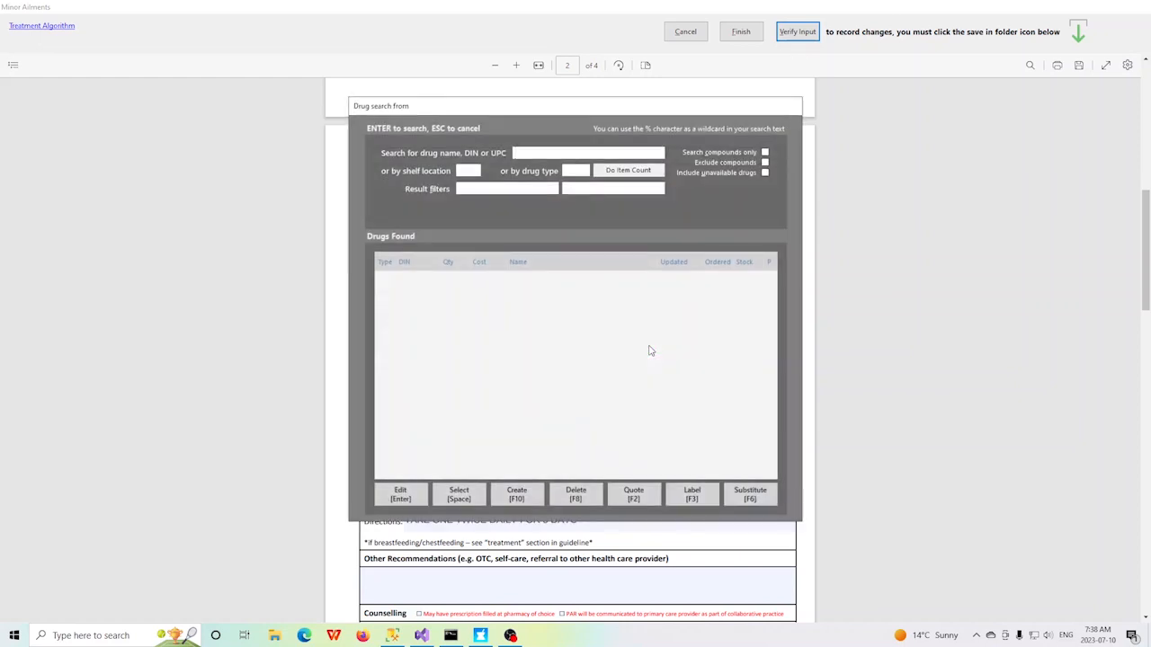
pyautogui.write('NITROFURAN')
pyautogui.press('Return')
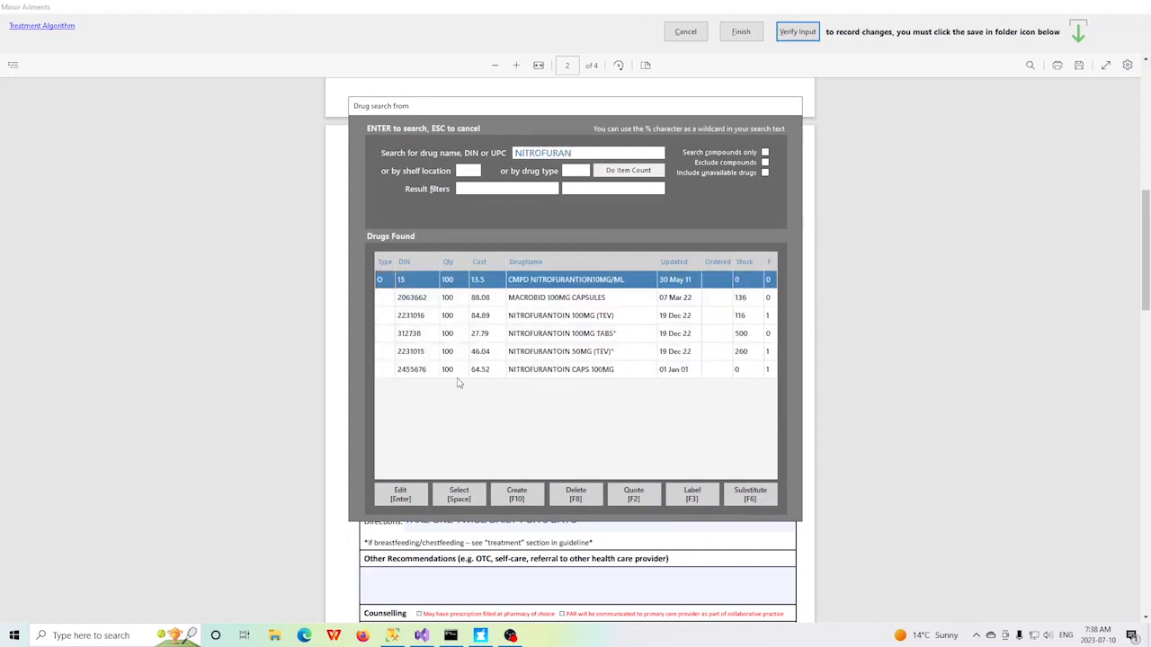
# Step: Prescribe NITROFURANTOIN 100MG (TEV) with quantity 10 and a 5-day supply, and check the prescription section of the form
pyautogui.click(384, 316)
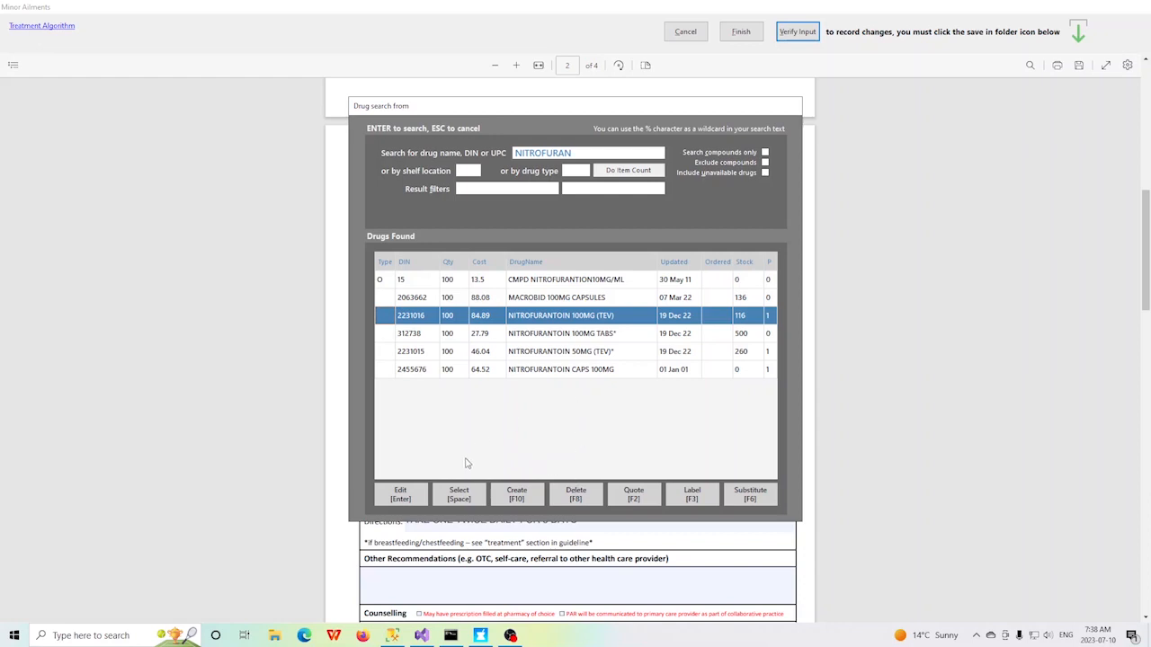
pyautogui.press('space')
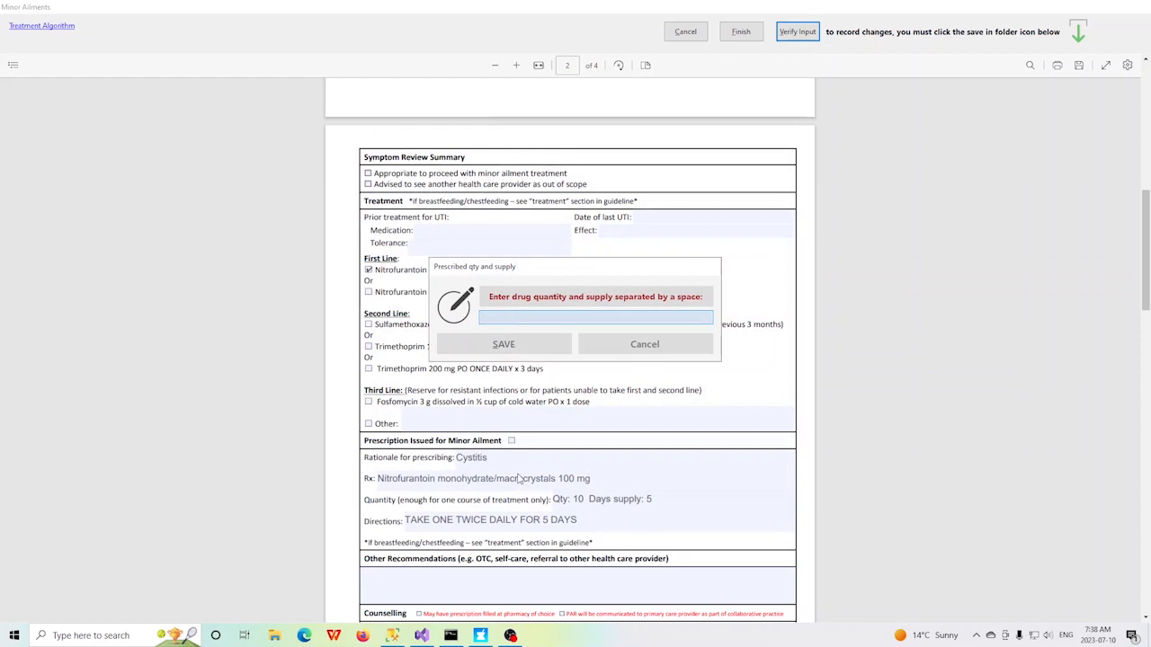
pyautogui.write('10 5')
pyautogui.click(512, 352)
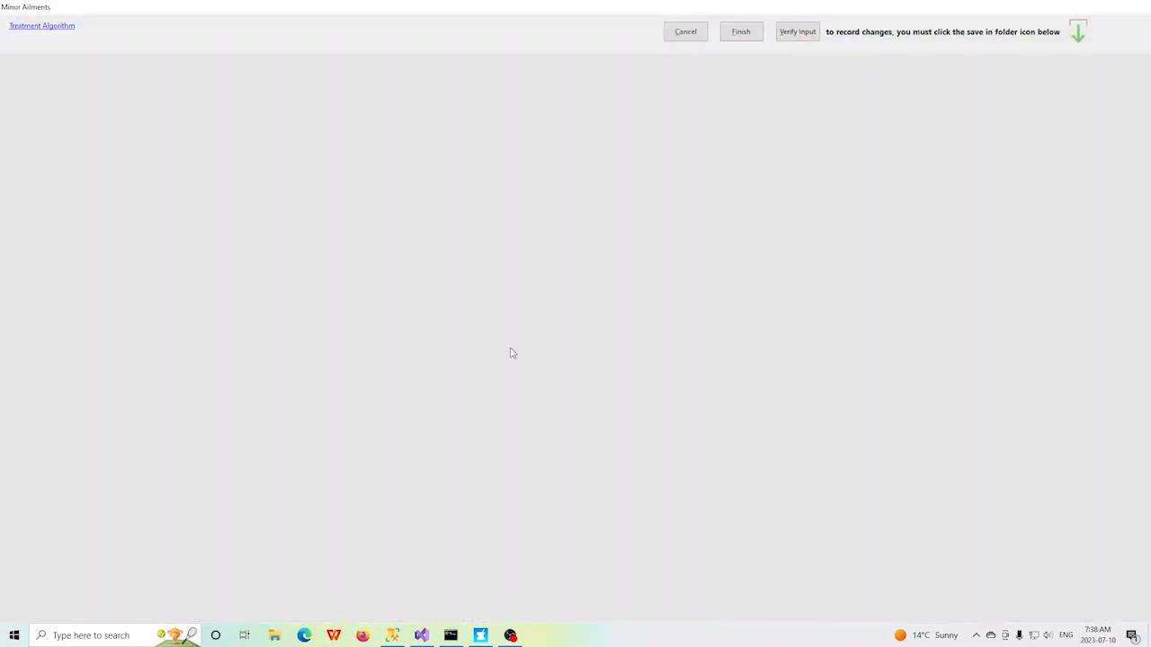
pyautogui.scroll(-5, 811, 241)
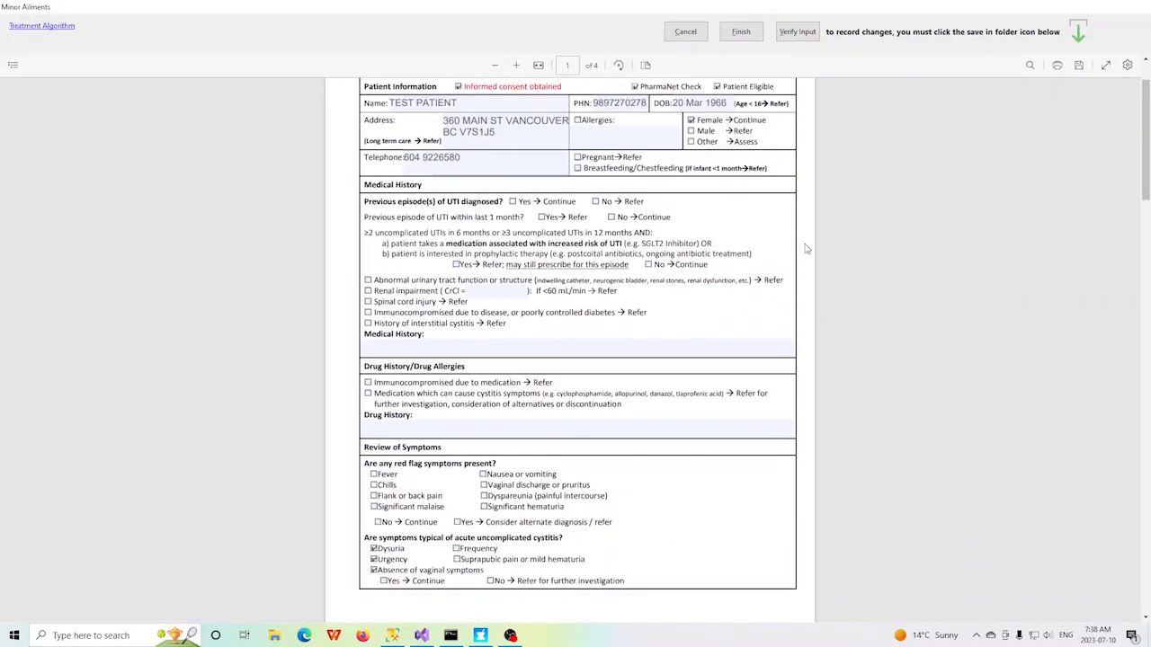
pyautogui.scroll(-4, 795, 259)
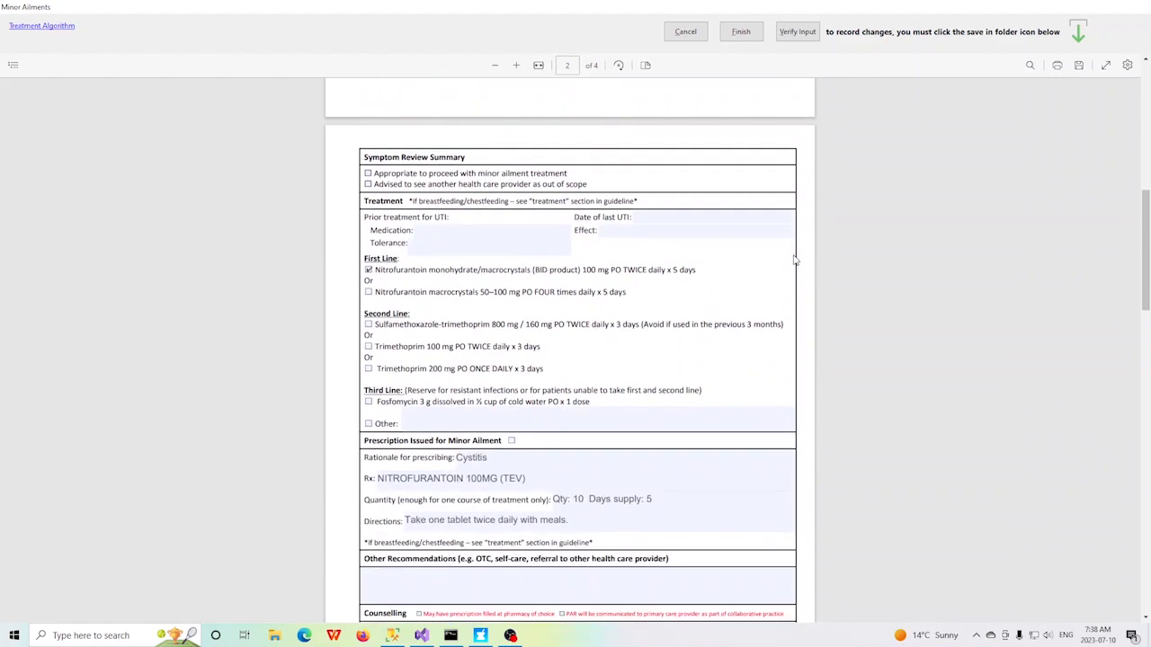
pyautogui.scroll(1, 795, 259)
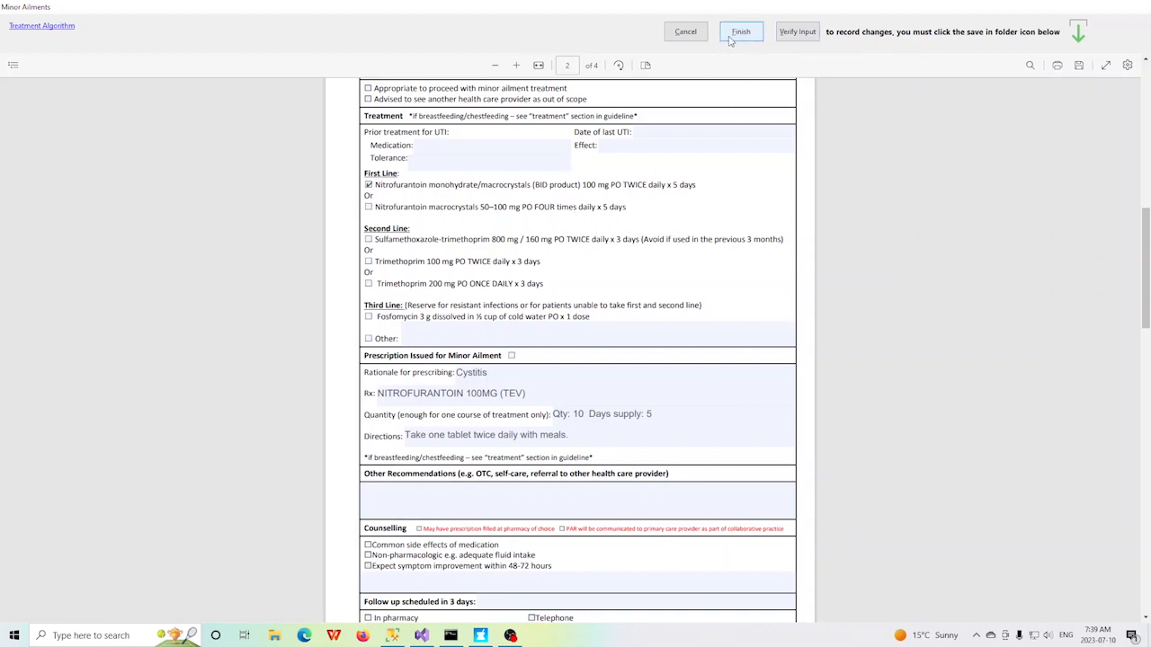
# Step: Finish the assessment, confirm the NITROFURANTOIN 100MG (TEV) prescription and sign electronically with the pharmacist's user ID
pyautogui.click(739, 33)
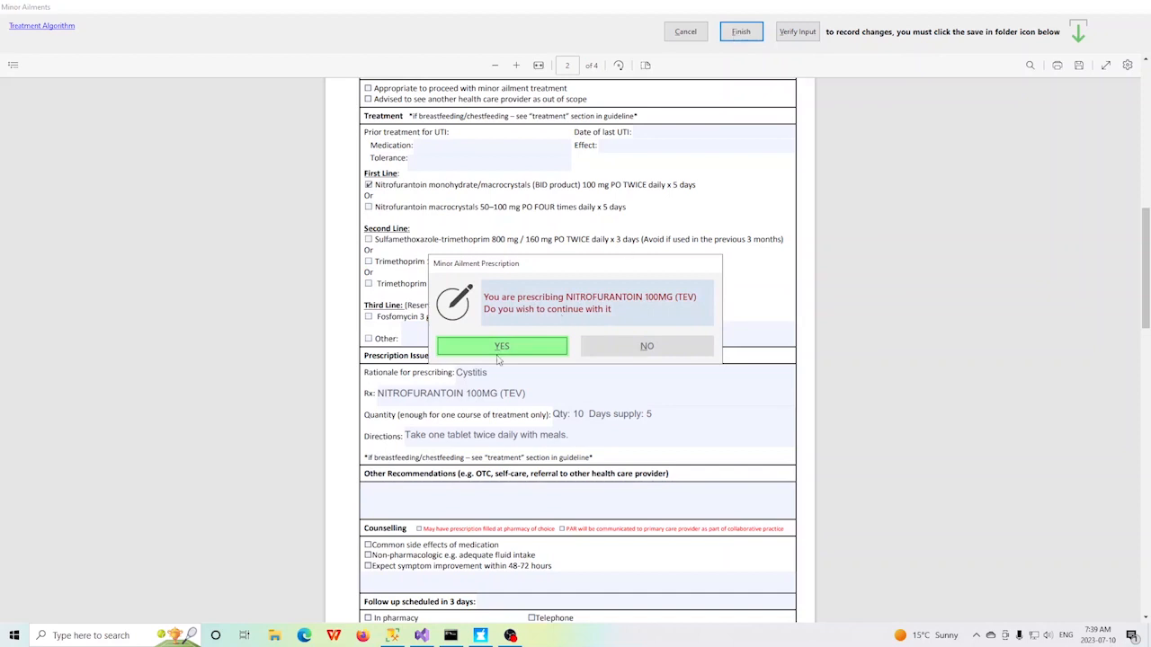
pyautogui.click(502, 347)
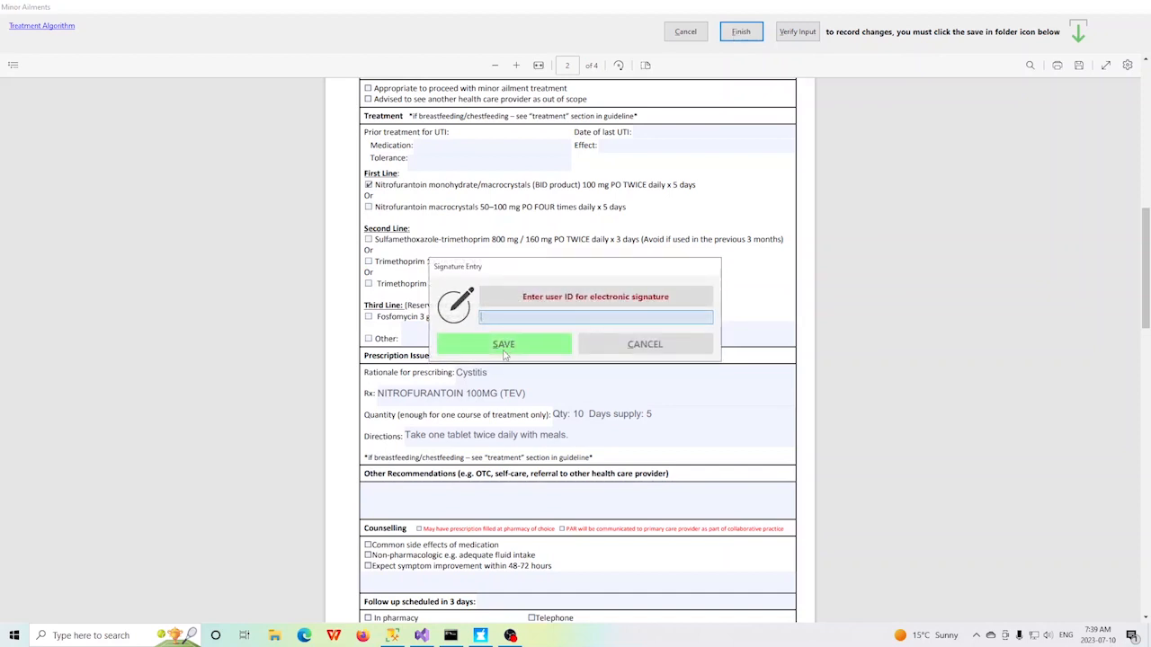
pyautogui.write('ora')
pyautogui.press('Return')
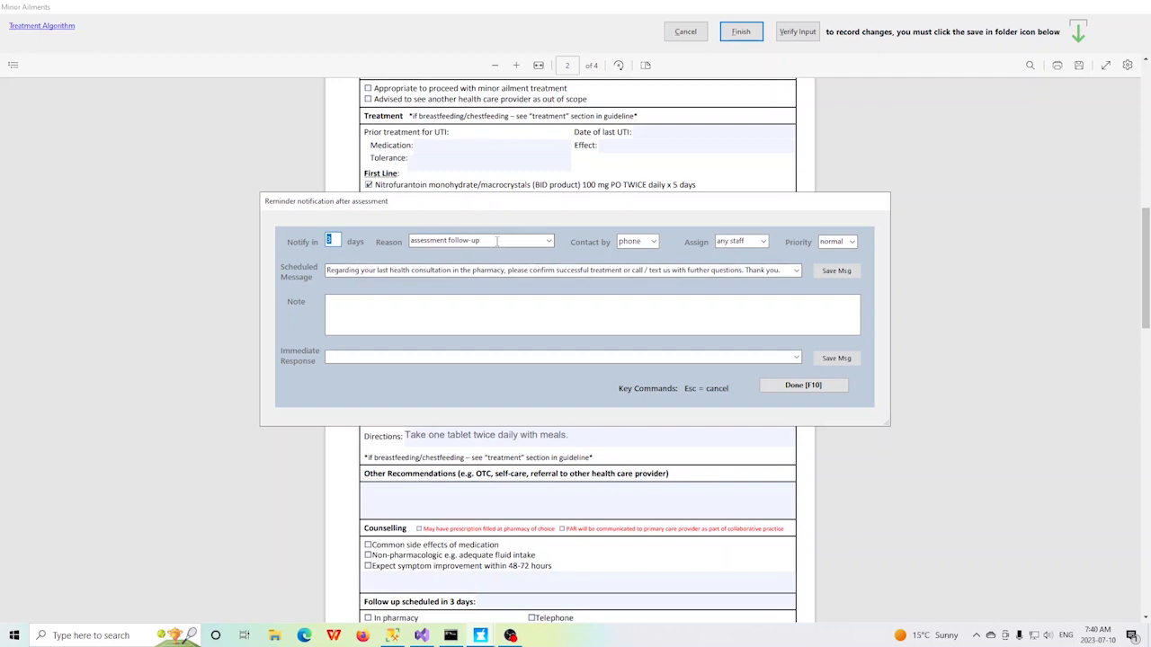
# Step: Save the scheduled message as a preset and complete the phone follow-up reminder with the note "say anything unique about this assessment"
pyautogui.click(654, 243)
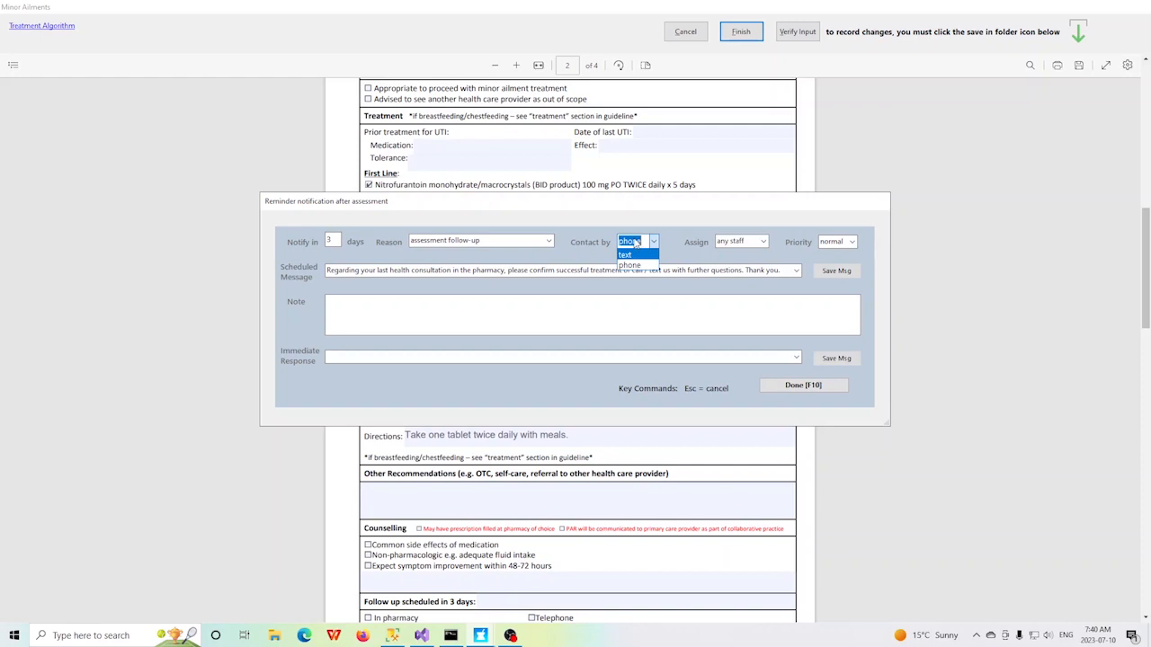
pyautogui.click(634, 243)
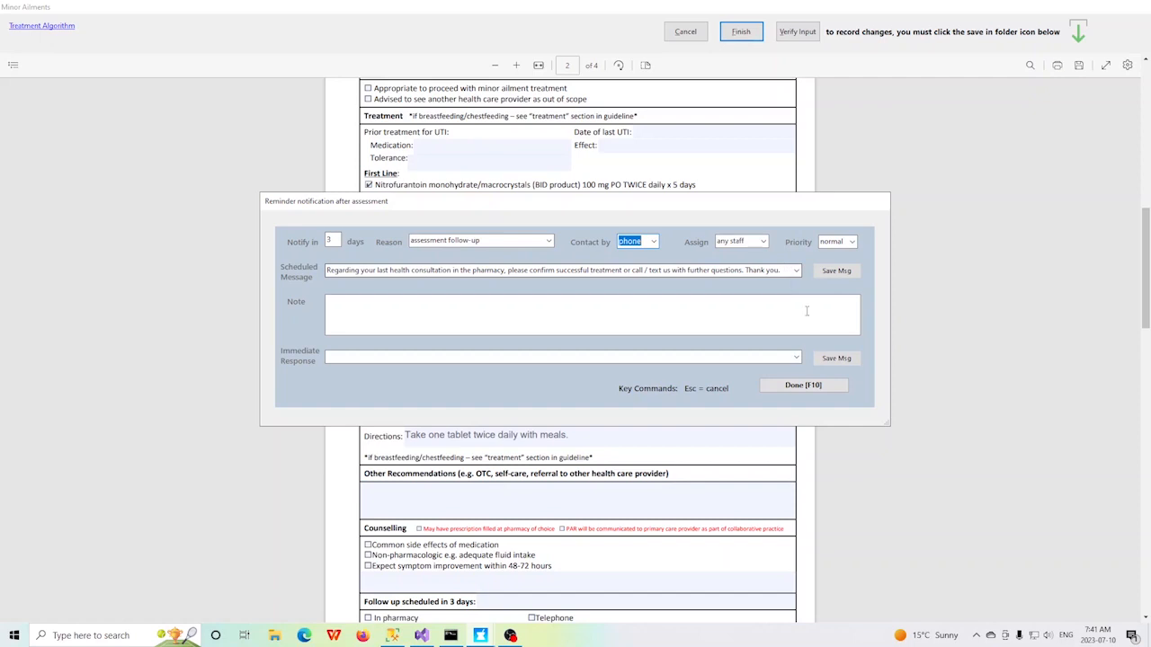
pyautogui.click(830, 270)
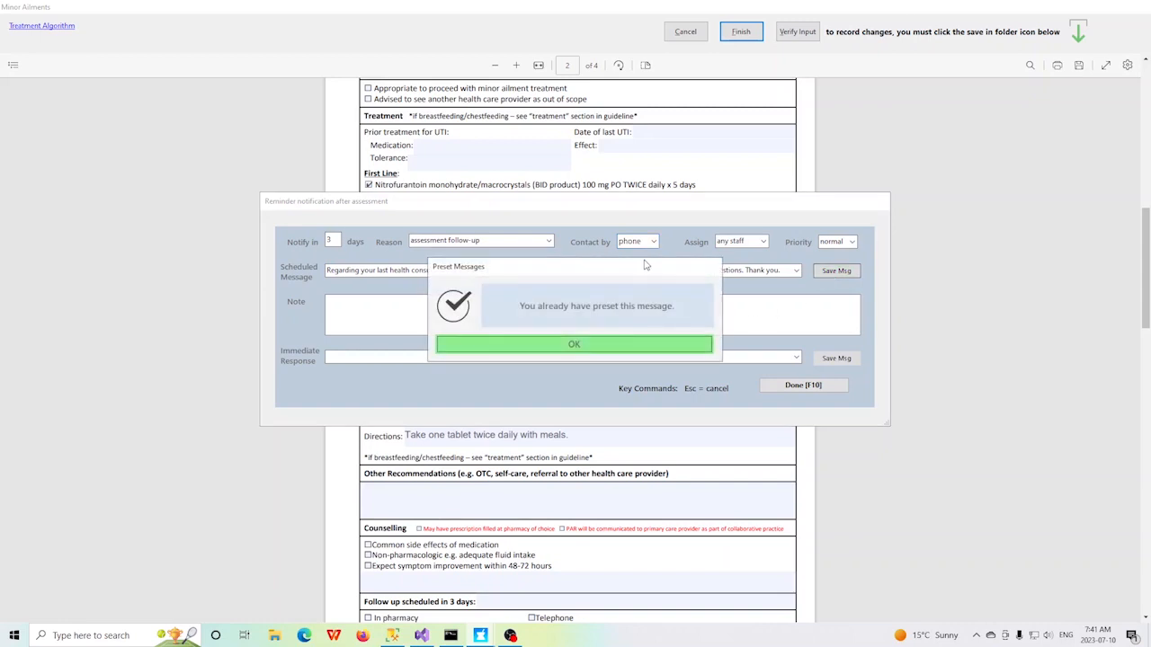
pyautogui.click(576, 345)
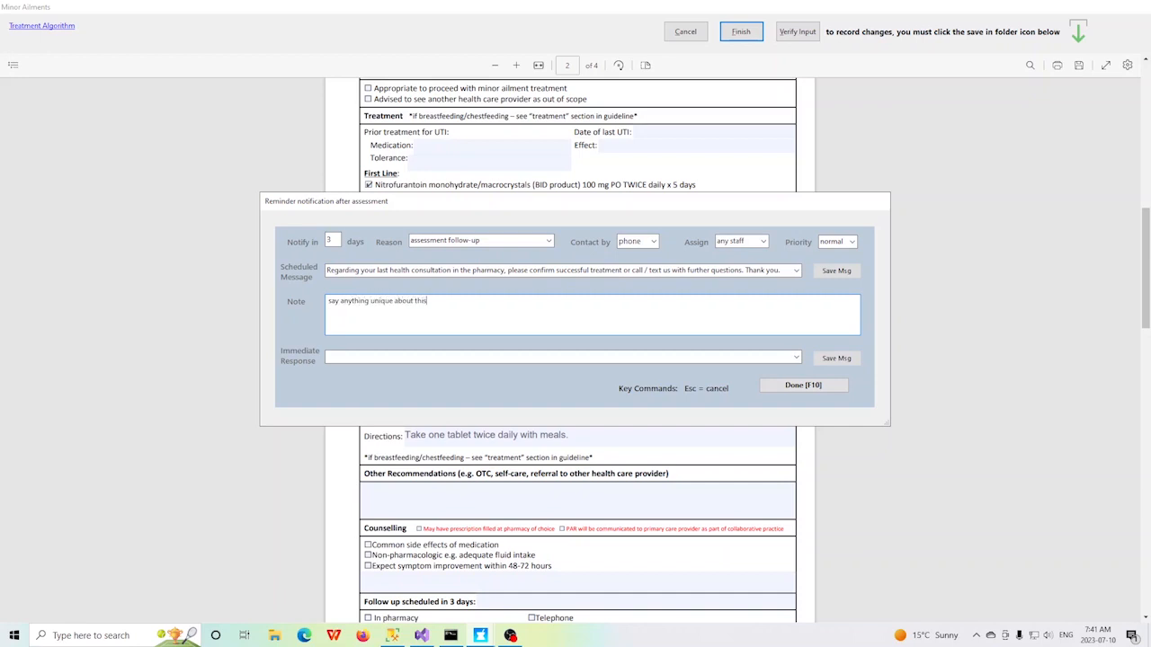
pyautogui.click(803, 385)
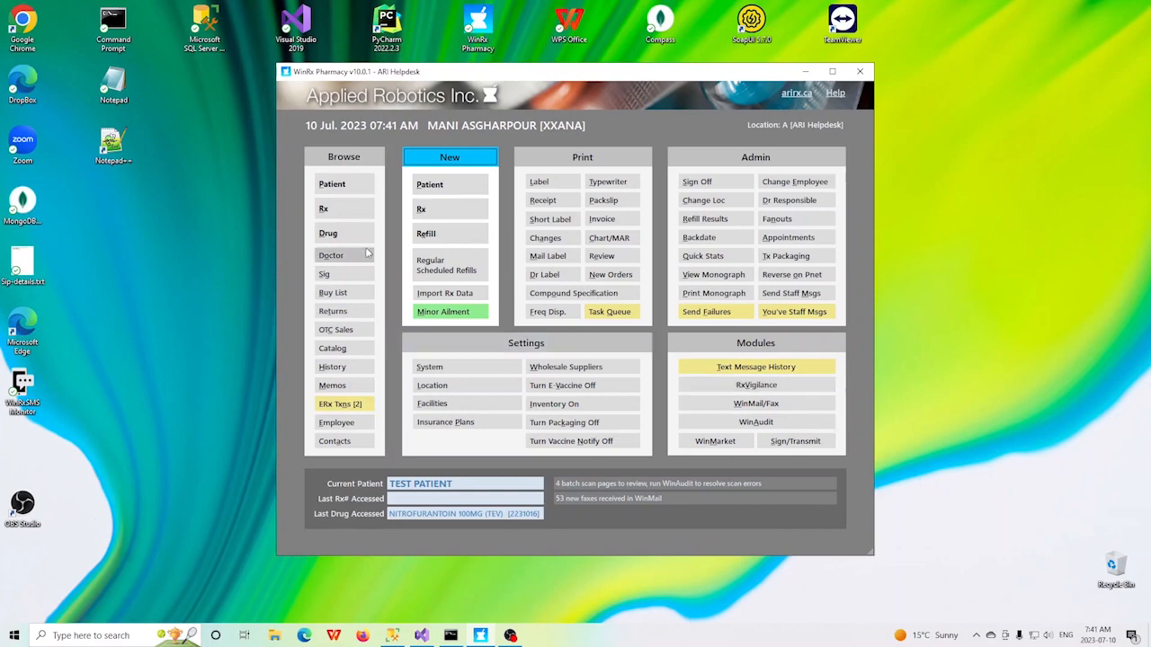
# Step: Process the cystitis minor ailment service from the electronic prescription transactions, fill it and close the adjudication results
pyautogui.click(352, 406)
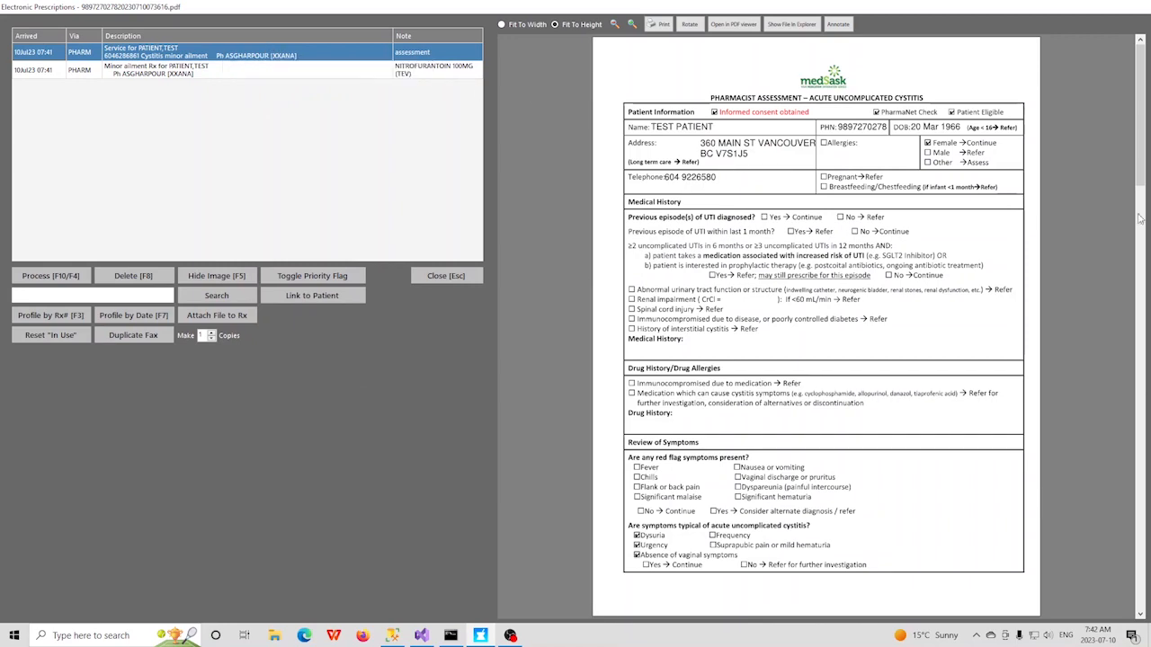
pyautogui.moveTo(1131, 153); pyautogui.dragTo(1108, 132)
pyautogui.click(50, 278)
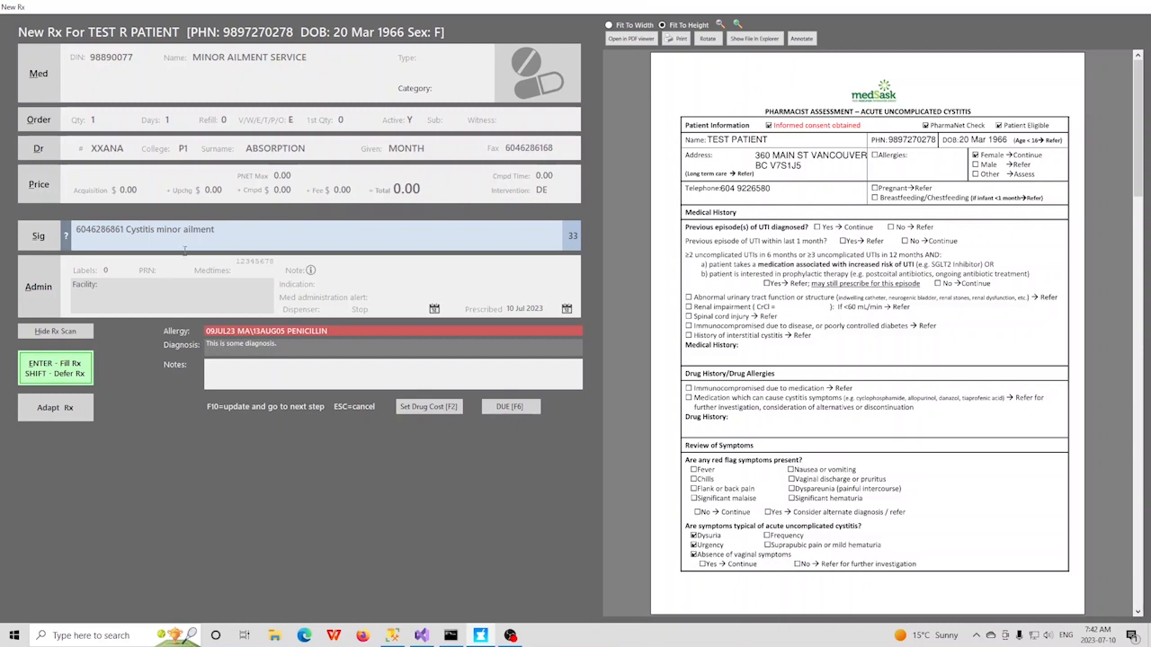
pyautogui.click(58, 371)
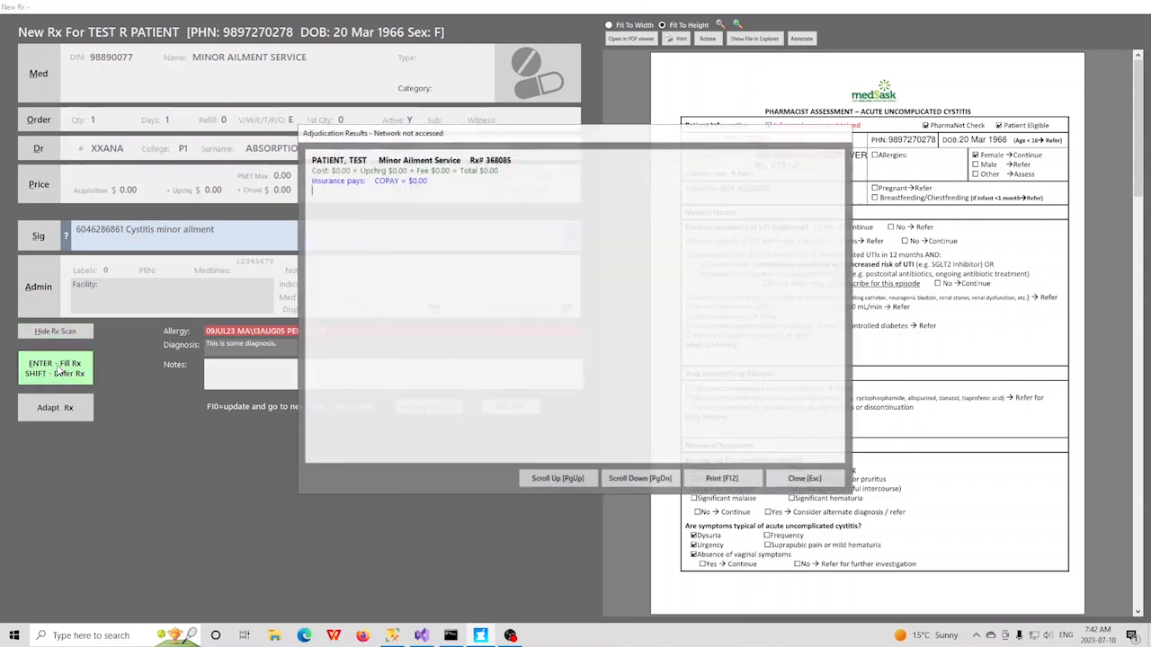
pyautogui.press('Escape')
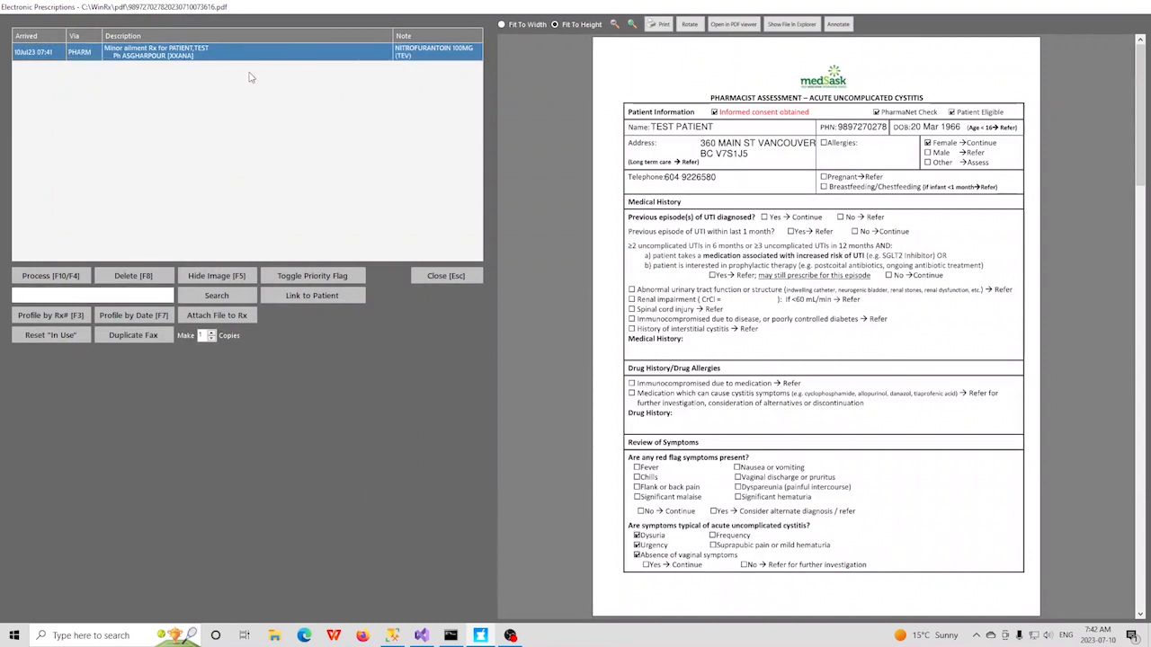
# Step: Process and fill the NITROFURANTOIN 100MG (TEV) prescription, accepting the copay and signing electronically with the pharmacist's user ID
pyautogui.click(54, 282)
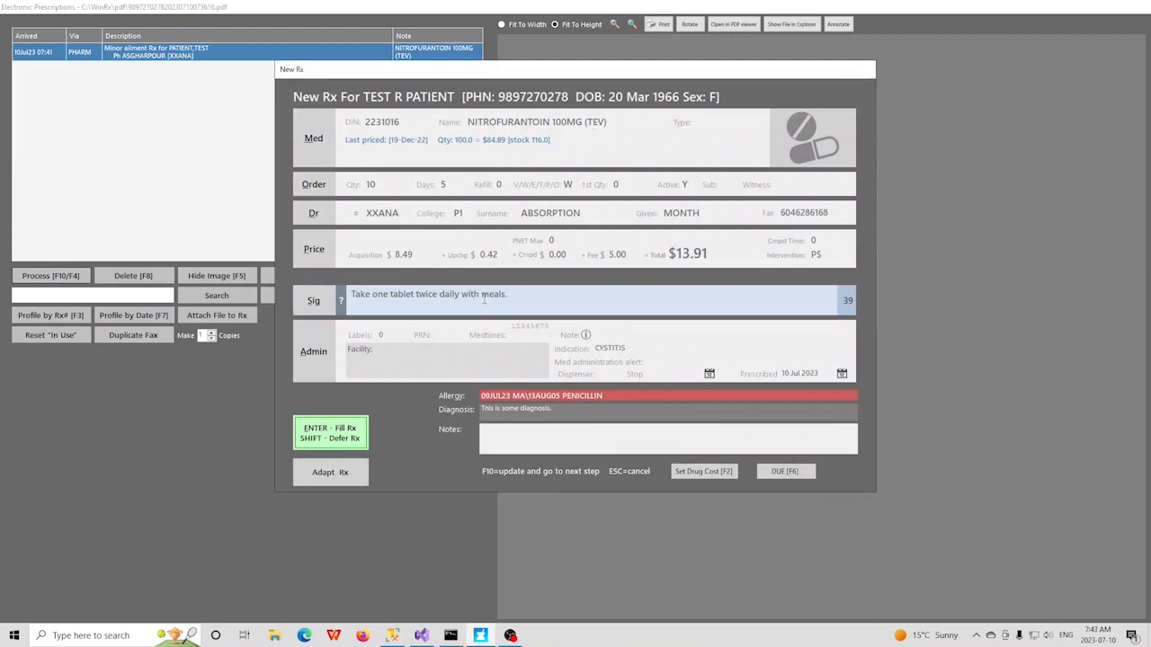
pyautogui.click(330, 432)
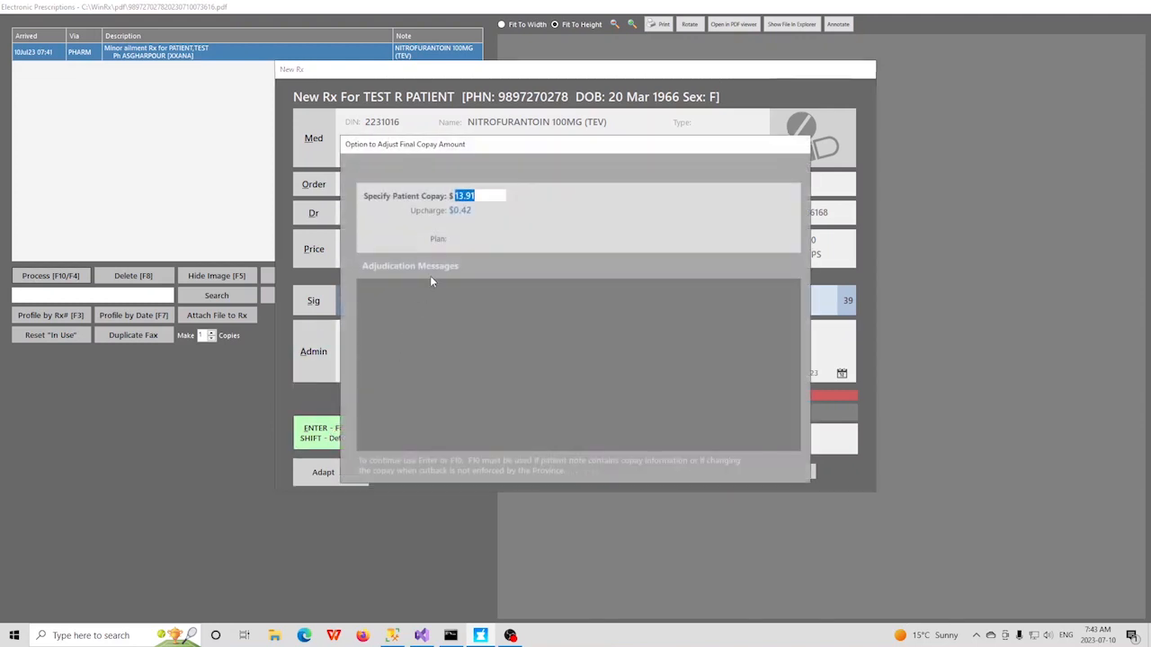
pyautogui.press('Return')
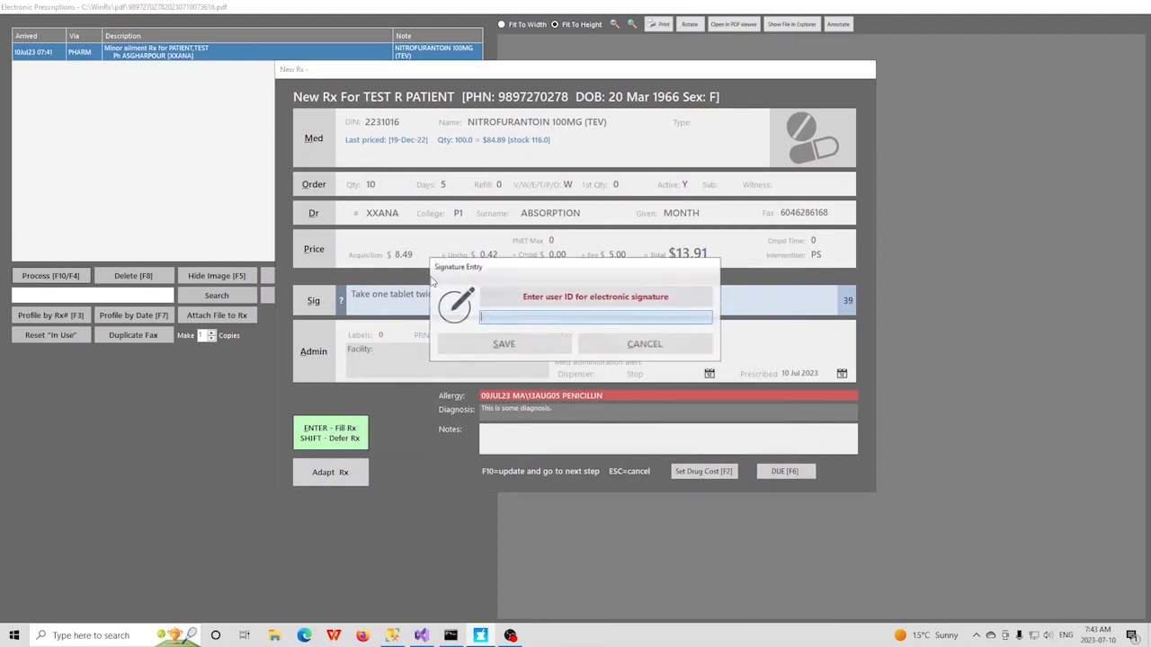
pyautogui.write('ma')
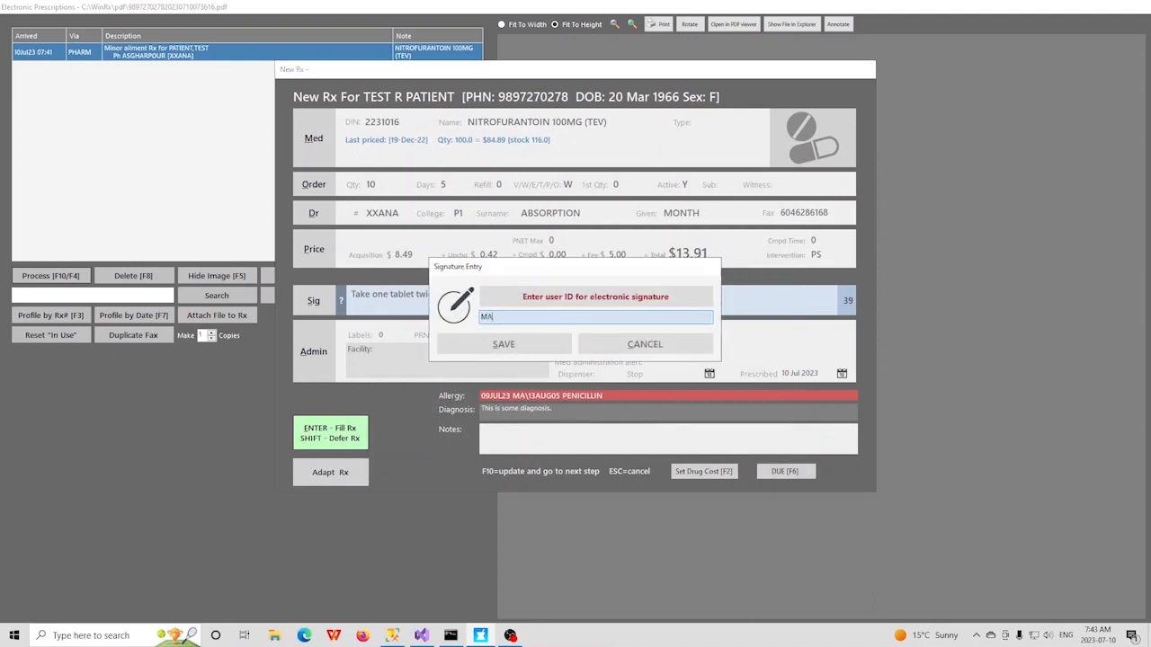
pyautogui.press('Return')
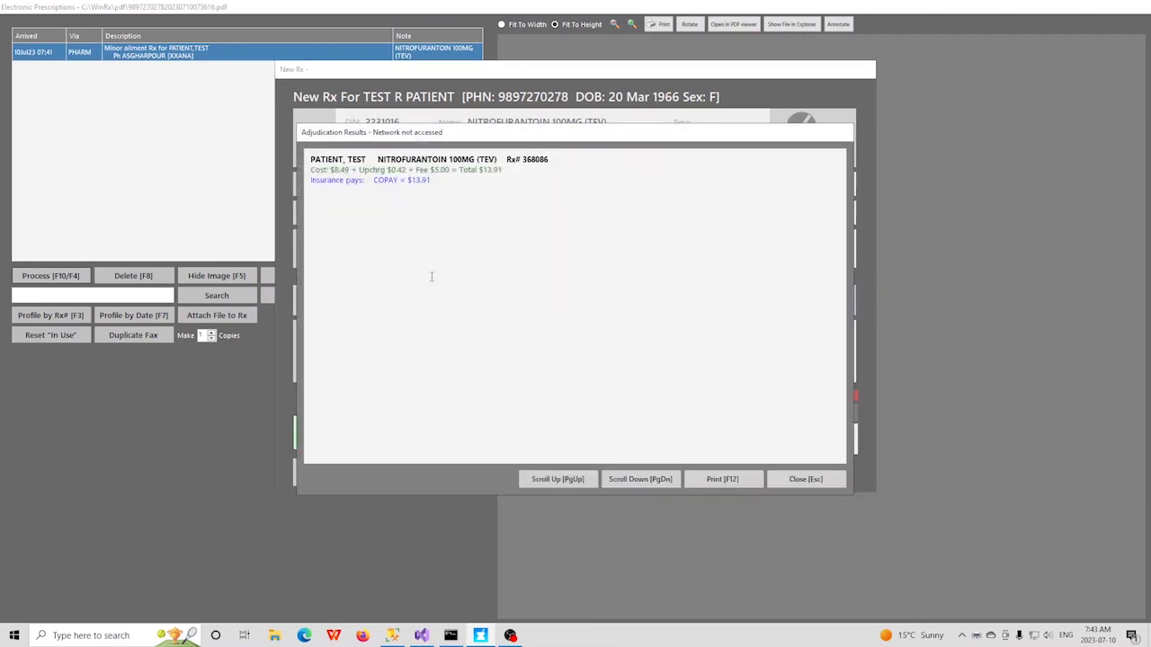
pyautogui.press('Escape')
pyautogui.press('Escape')
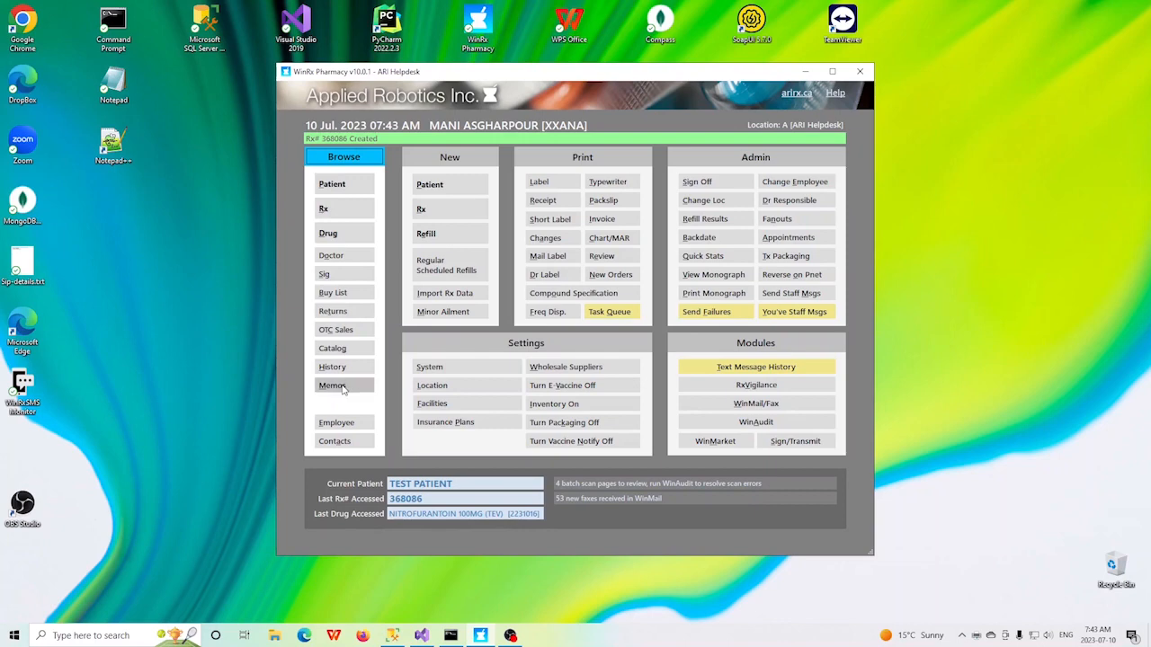
# Step: Process the pending cystitis follow-up memo and clear Dysuria, Urgency and Absence of vaginal symptoms in the assessment form
pyautogui.click(343, 388)
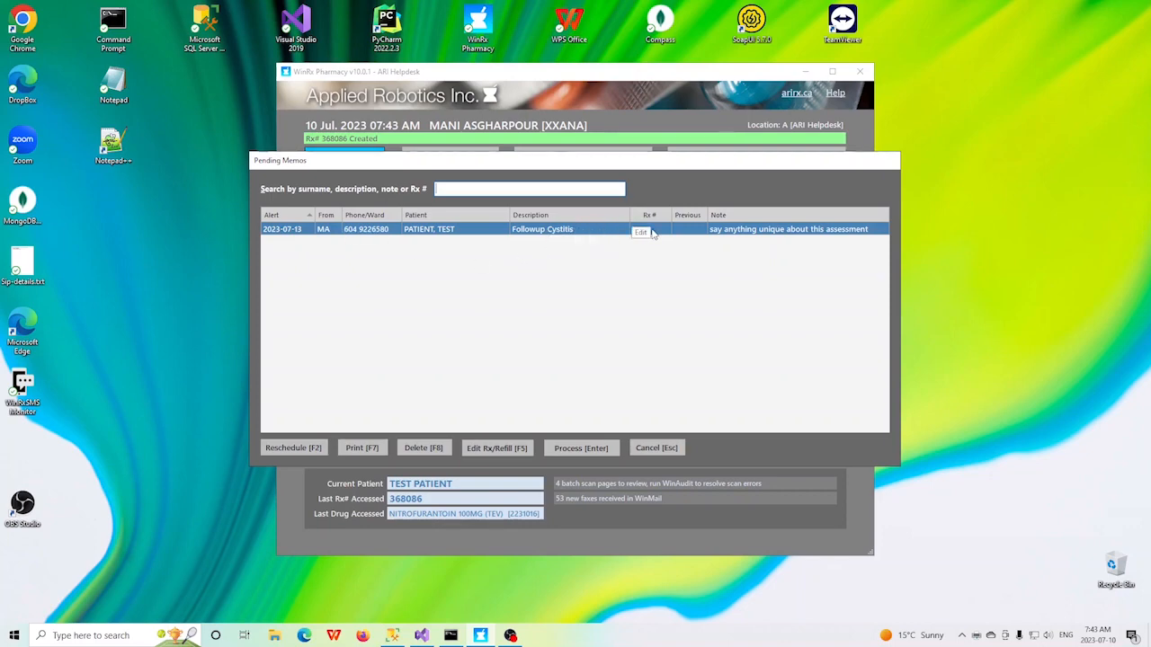
pyautogui.click(589, 449)
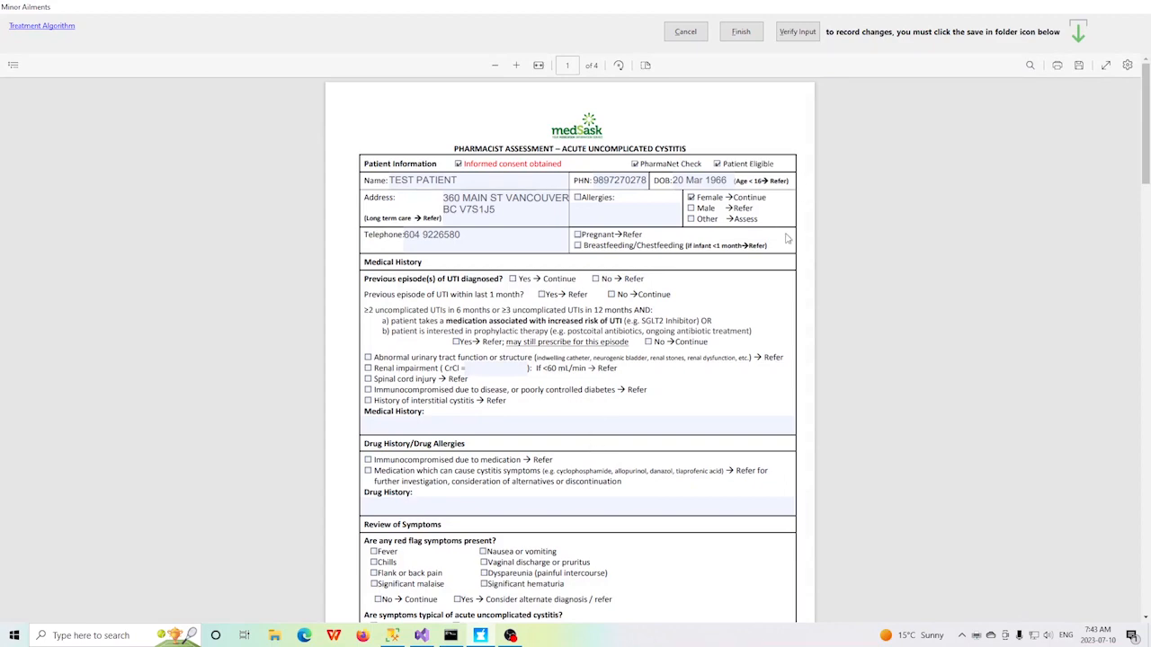
pyautogui.scroll(-1, 790, 235)
pyautogui.scroll(1, 790, 236)
pyautogui.scroll(-3, 790, 238)
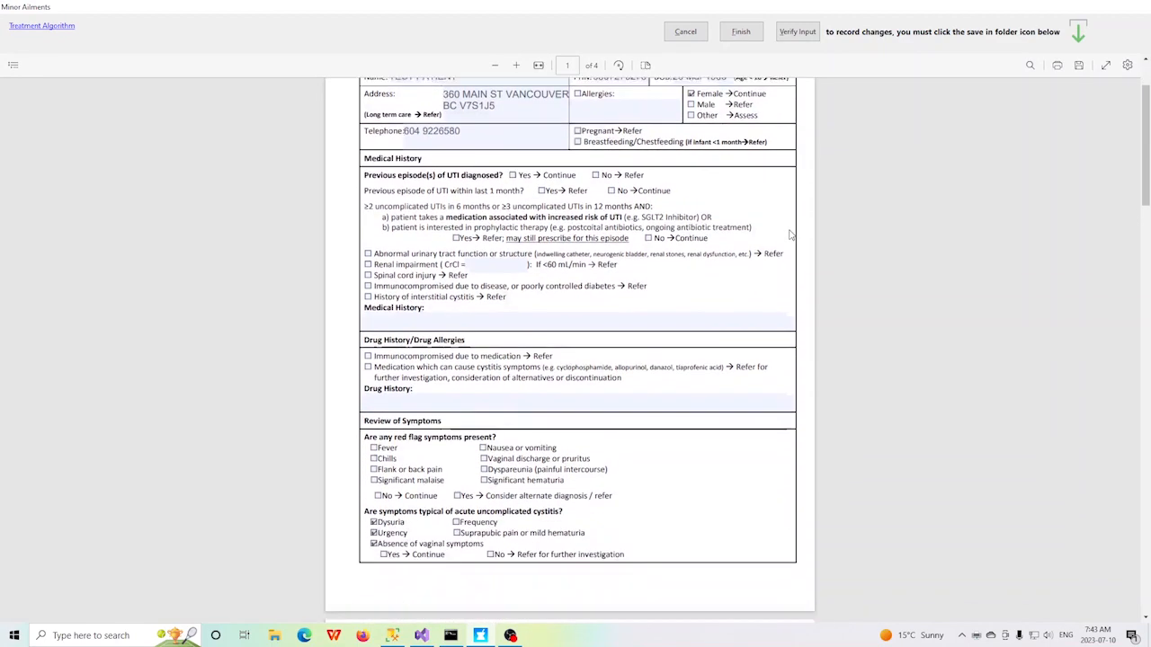
pyautogui.scroll(-2, 790, 239)
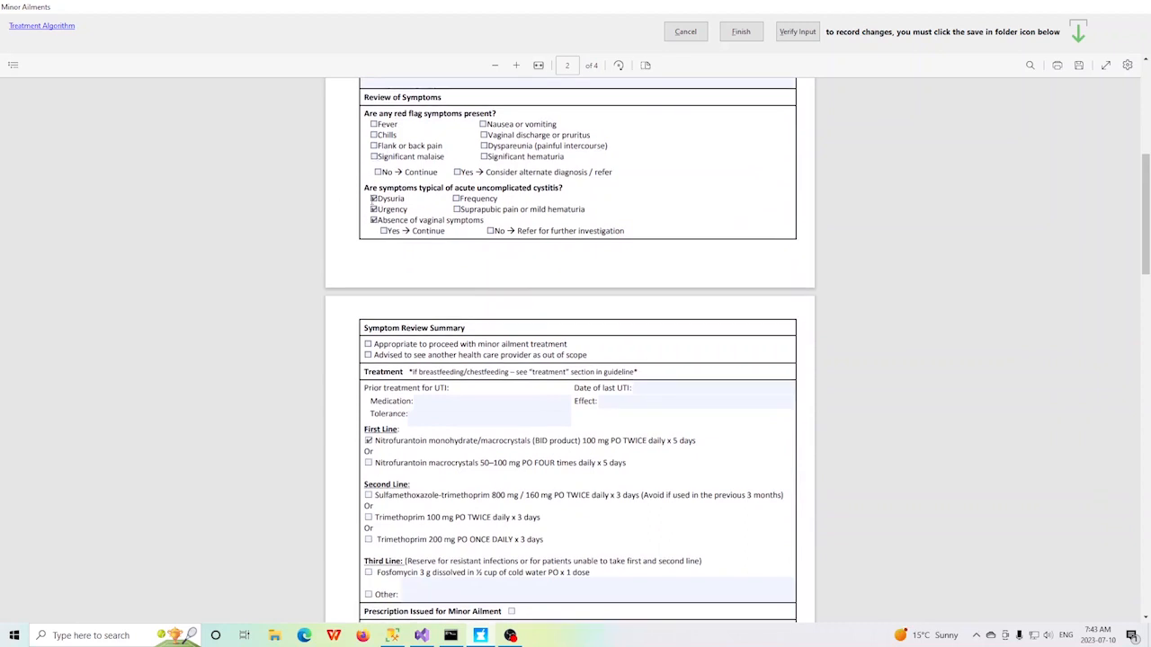
pyautogui.click(374, 199)
pyautogui.click(373, 209)
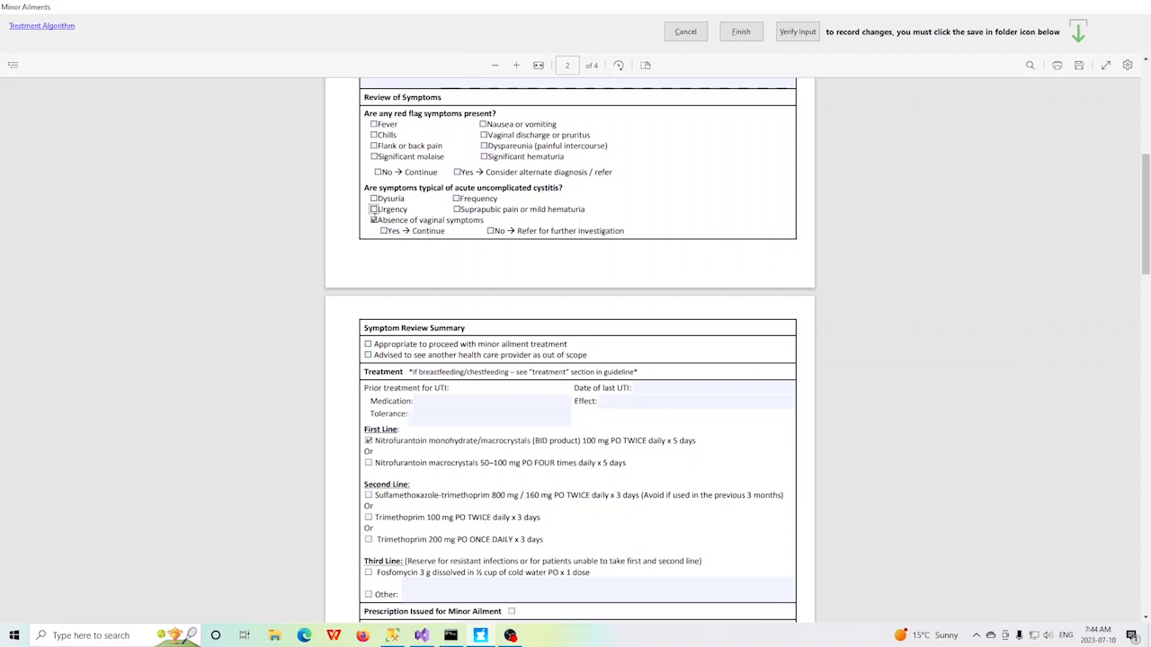
pyautogui.click(373, 221)
# Step: Finish the follow-up assessment, continue with NITROFURANTOIN 100MG (TEV) and sign electronically with the user ID
pyautogui.click(741, 32)
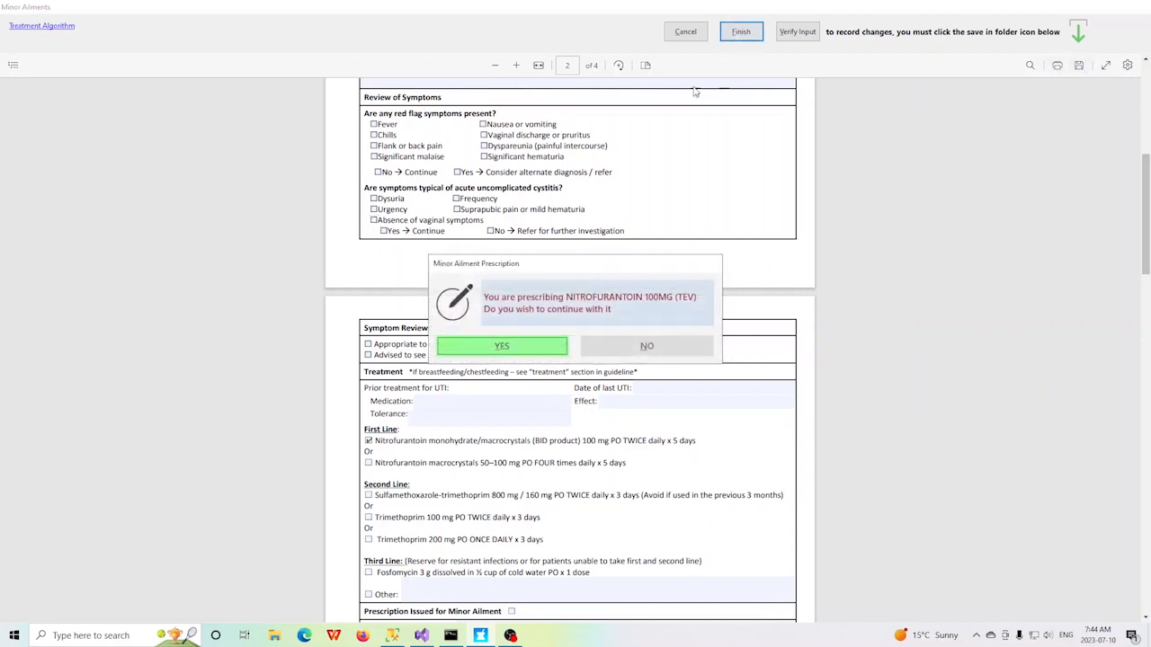
pyautogui.click(502, 346)
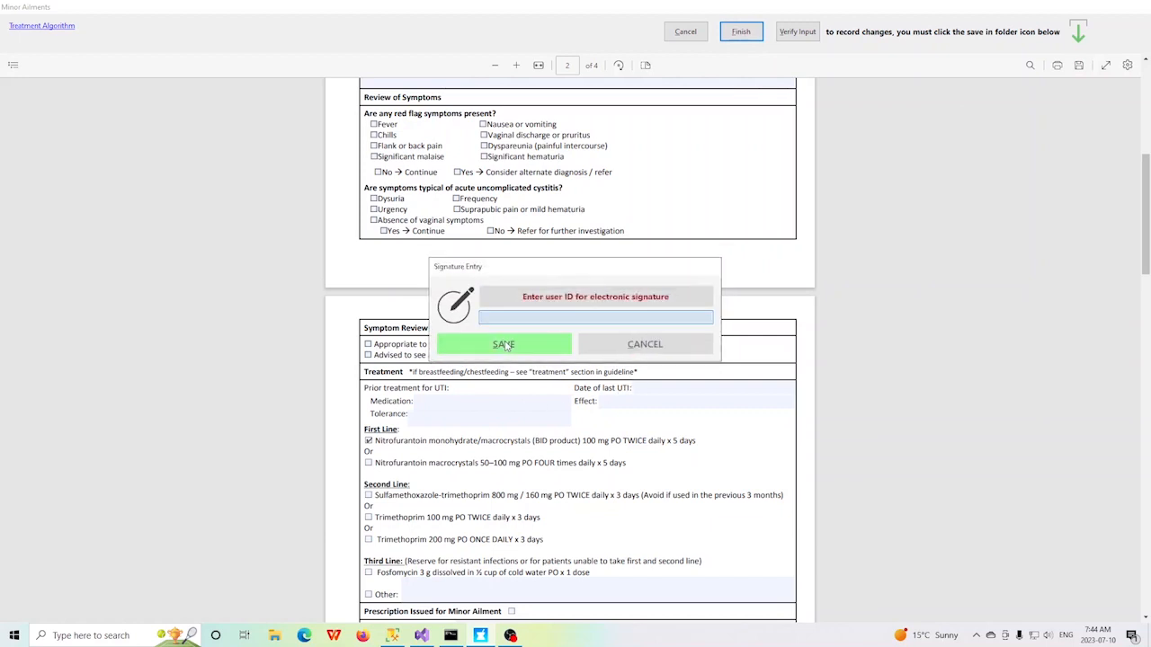
pyautogui.write('kkk')
pyautogui.press('Return')
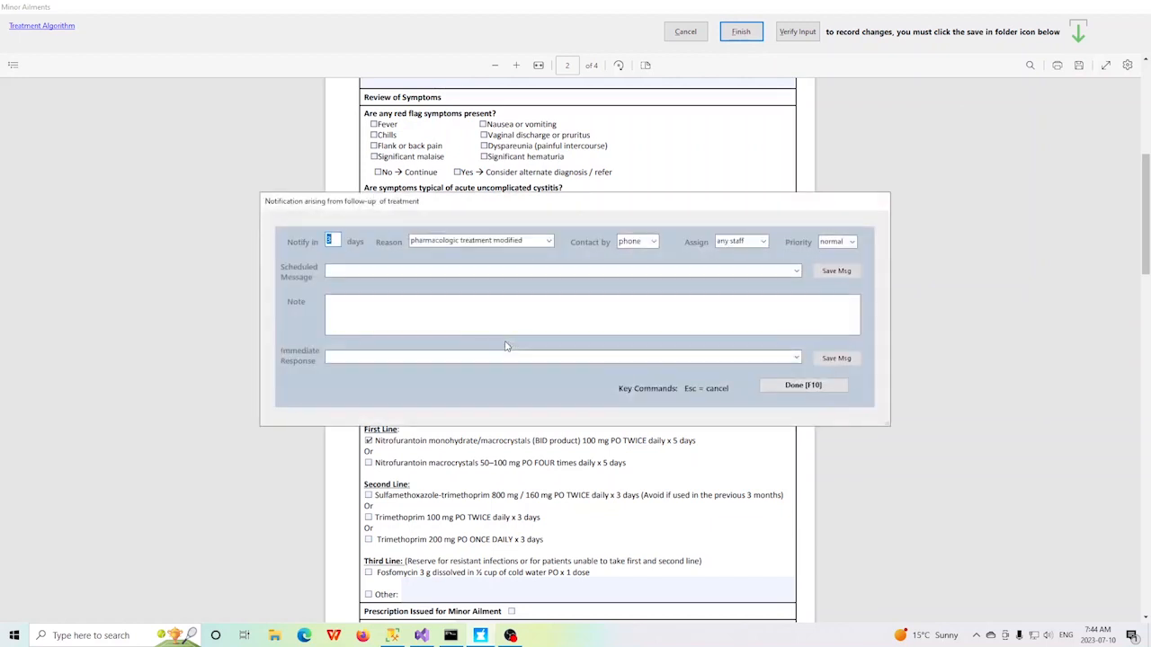
# Step: Set the follow-up notification's reason to "treatment successful", complete it and dismiss the pending memos
pyautogui.click(549, 241)
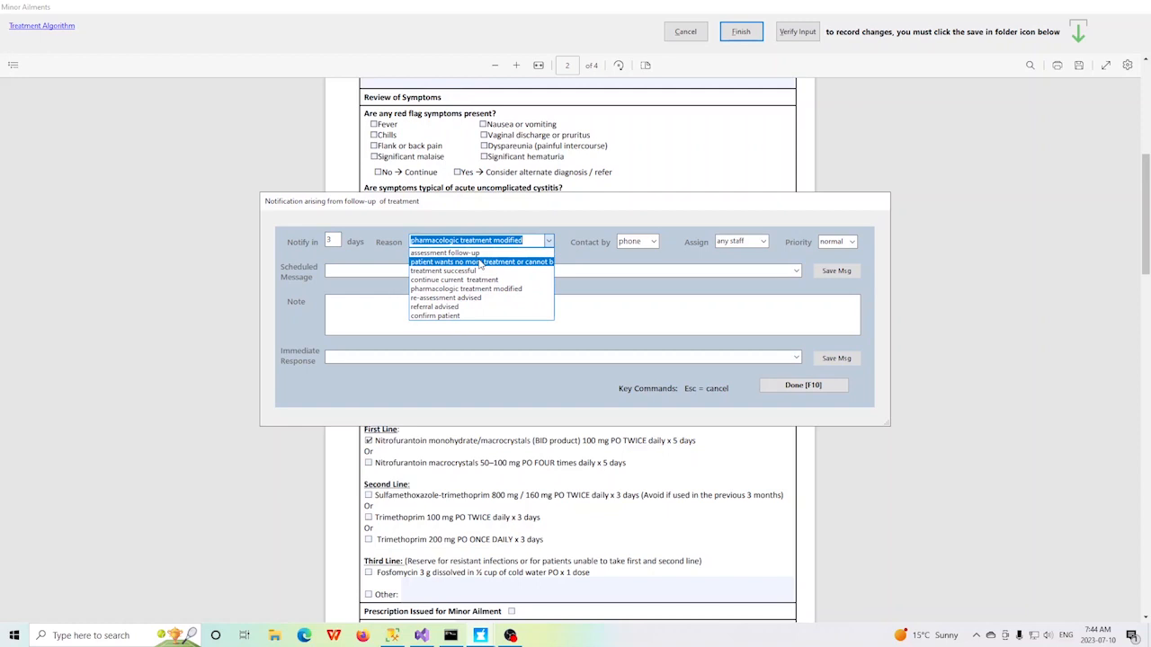
pyautogui.click(477, 270)
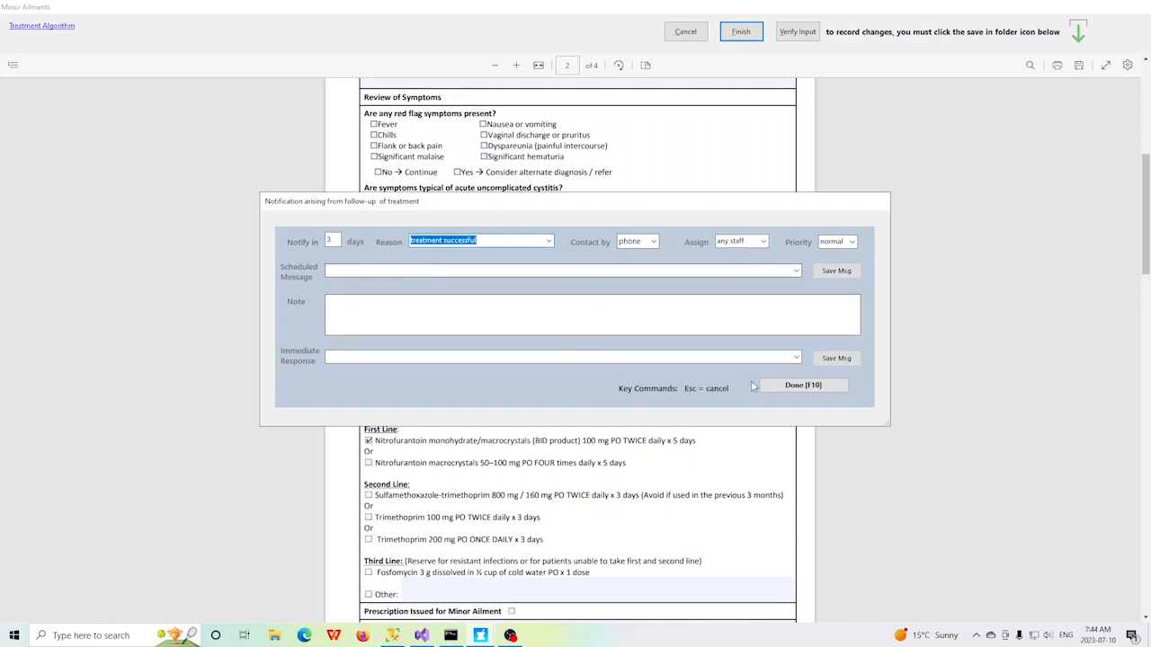
pyautogui.click(812, 386)
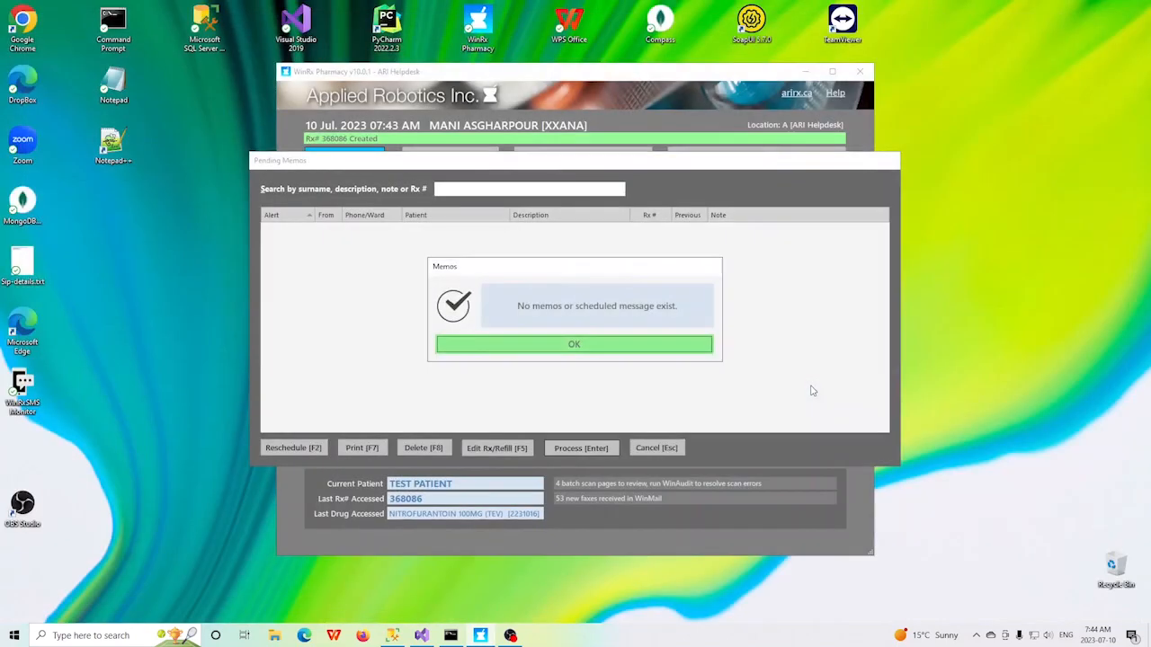
pyautogui.click(570, 346)
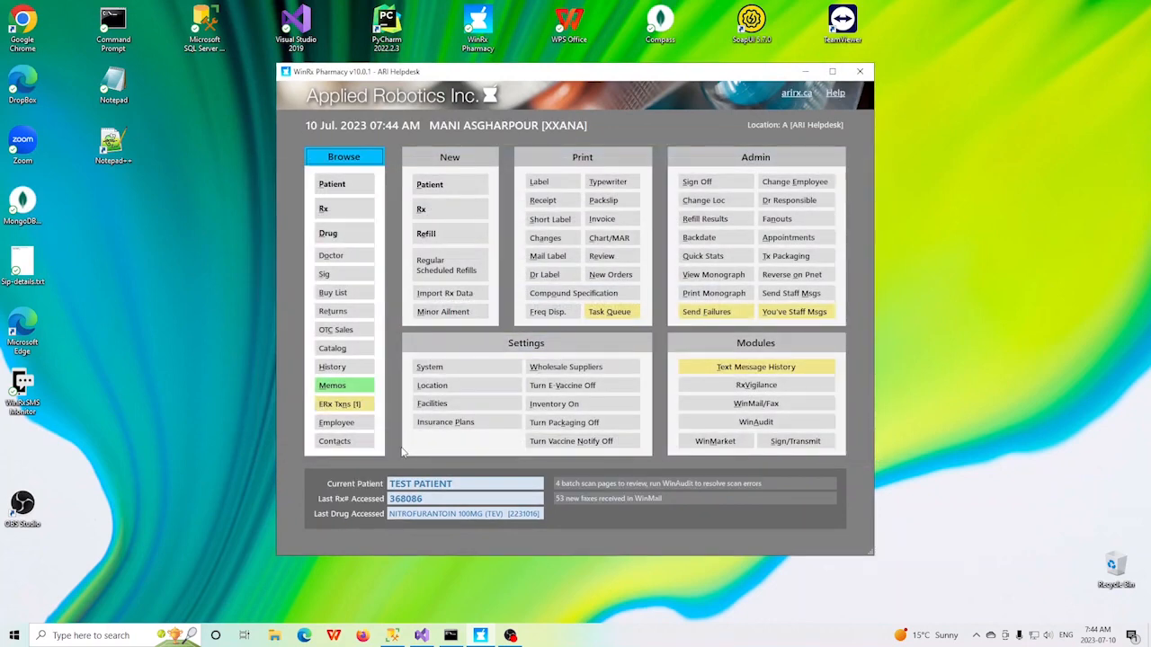
# Step: Load the current test patient's profile and list the stored Cystitis Assessment documents
pyautogui.click(340, 185)
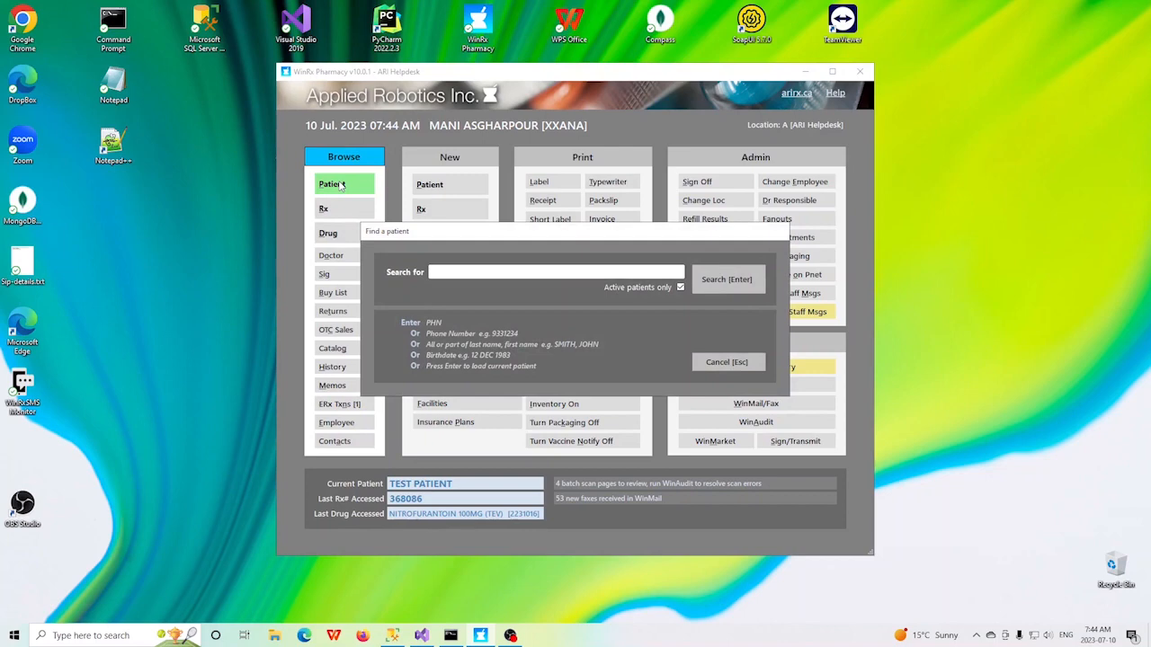
pyautogui.press('Return')
pyautogui.click(332, 184)
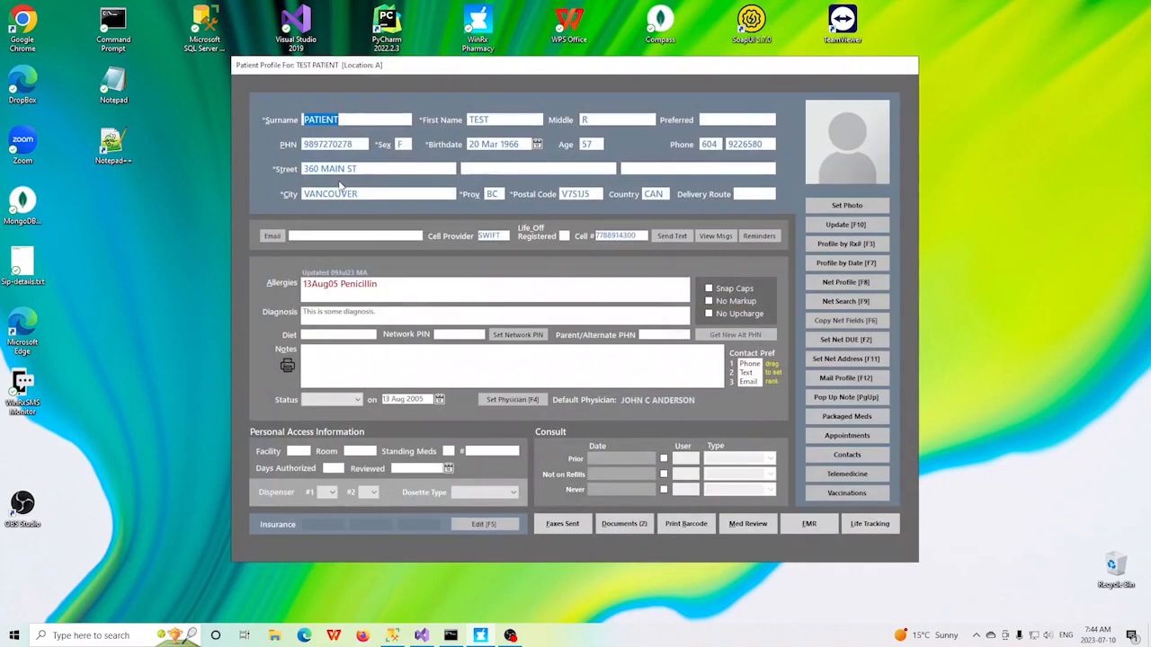
pyautogui.click(622, 524)
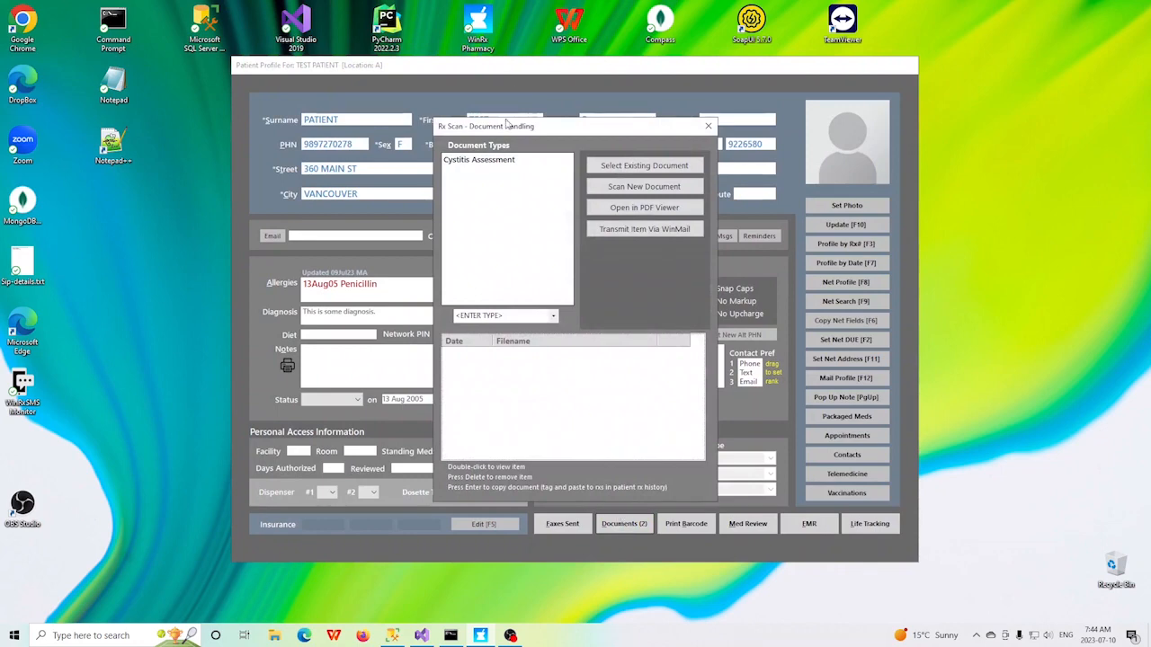
pyautogui.click(483, 163)
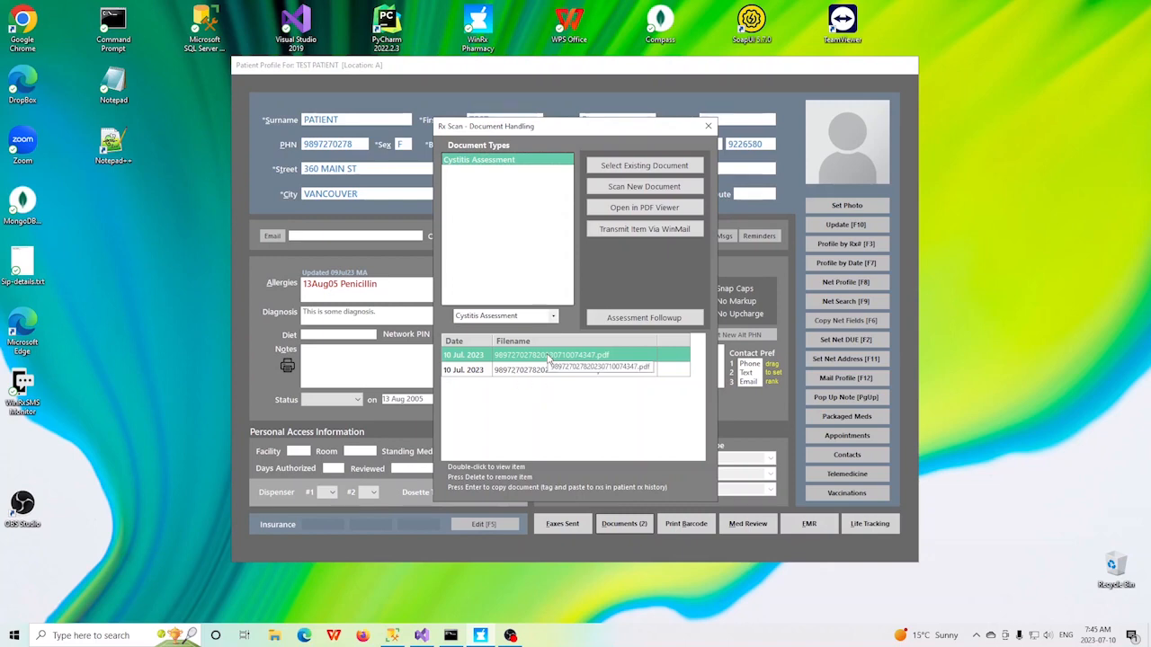
# Step: Examine the patient's latest cystitis assessment in the PDF viewer, checking the symptoms and treatment sections, and return to the main screen
pyautogui.click(651, 208)
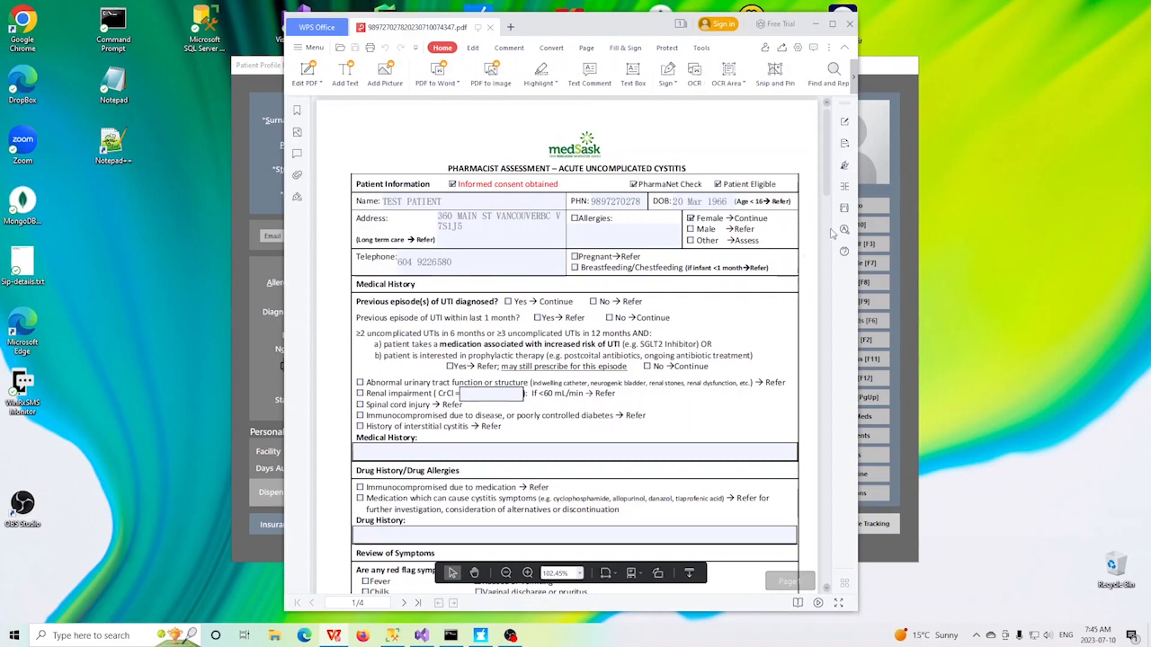
pyautogui.moveTo(823, 176); pyautogui.dragTo(827, 249)
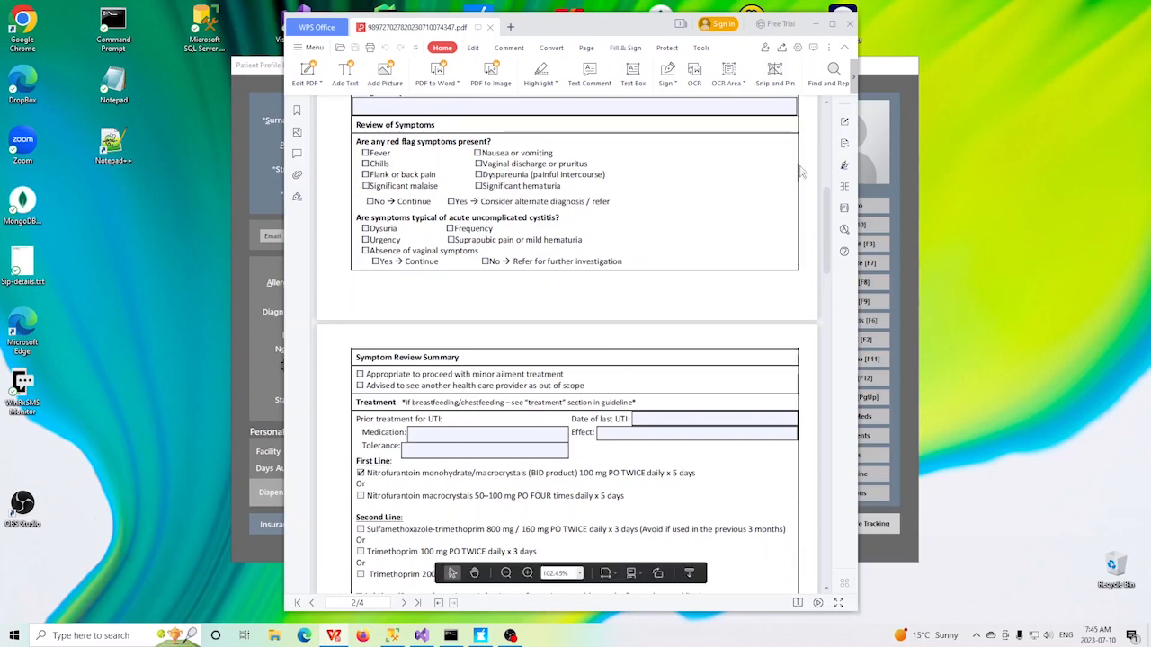
pyautogui.moveTo(828, 230); pyautogui.dragTo(831, 124)
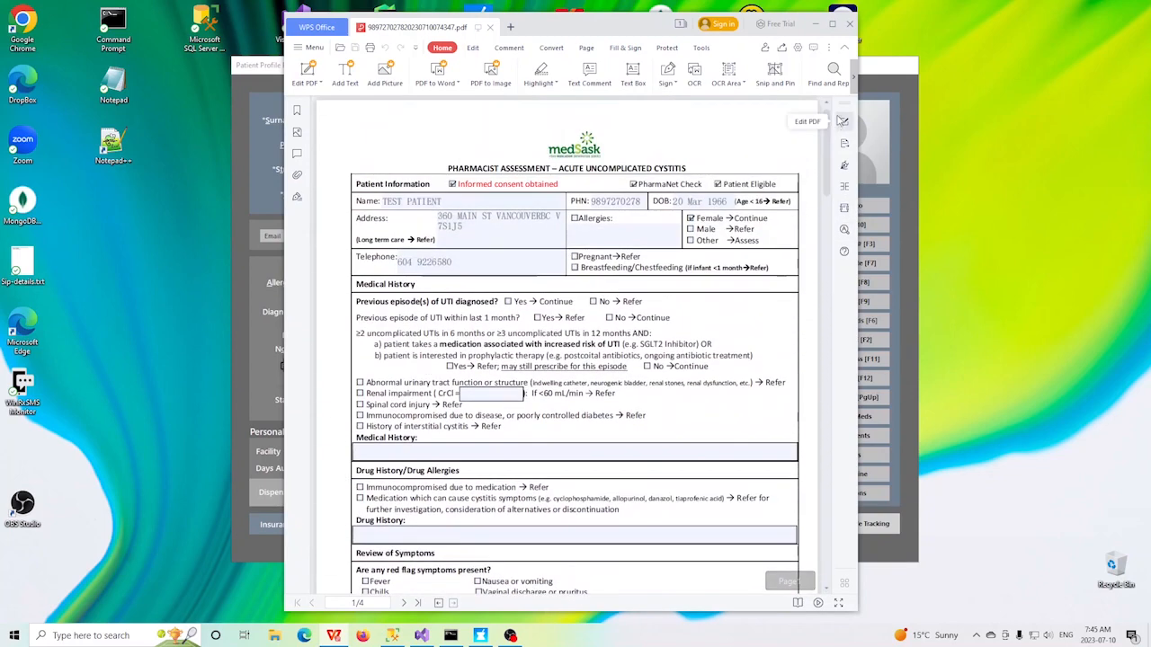
pyautogui.click(848, 24)
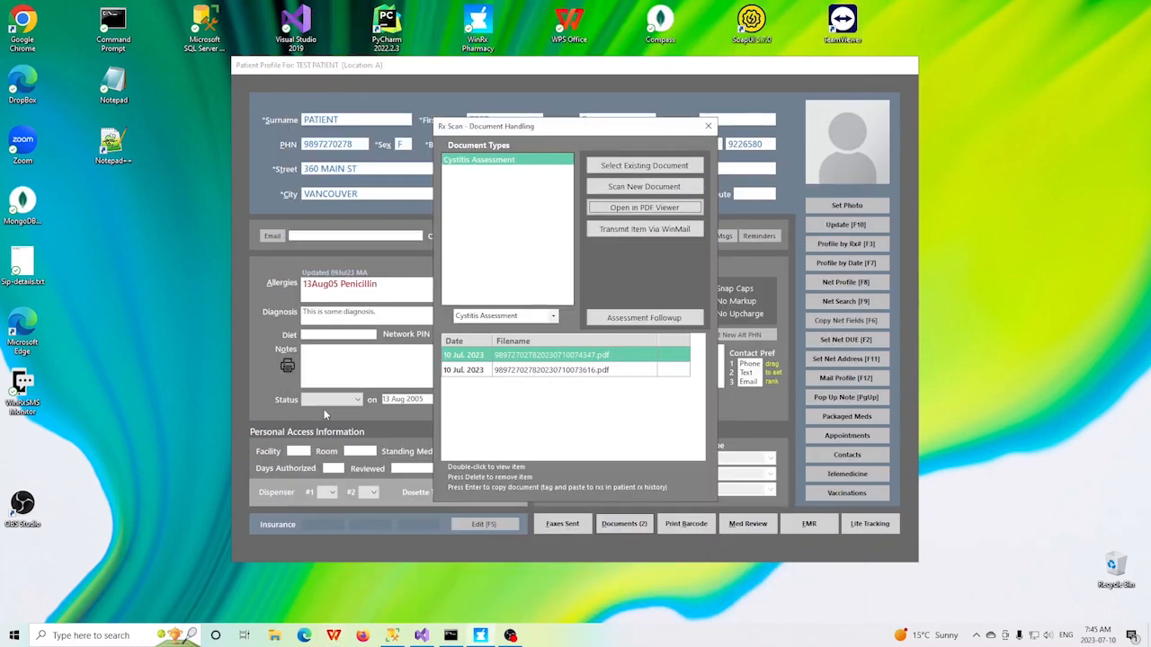
pyautogui.press('Escape')
pyautogui.press('Escape')
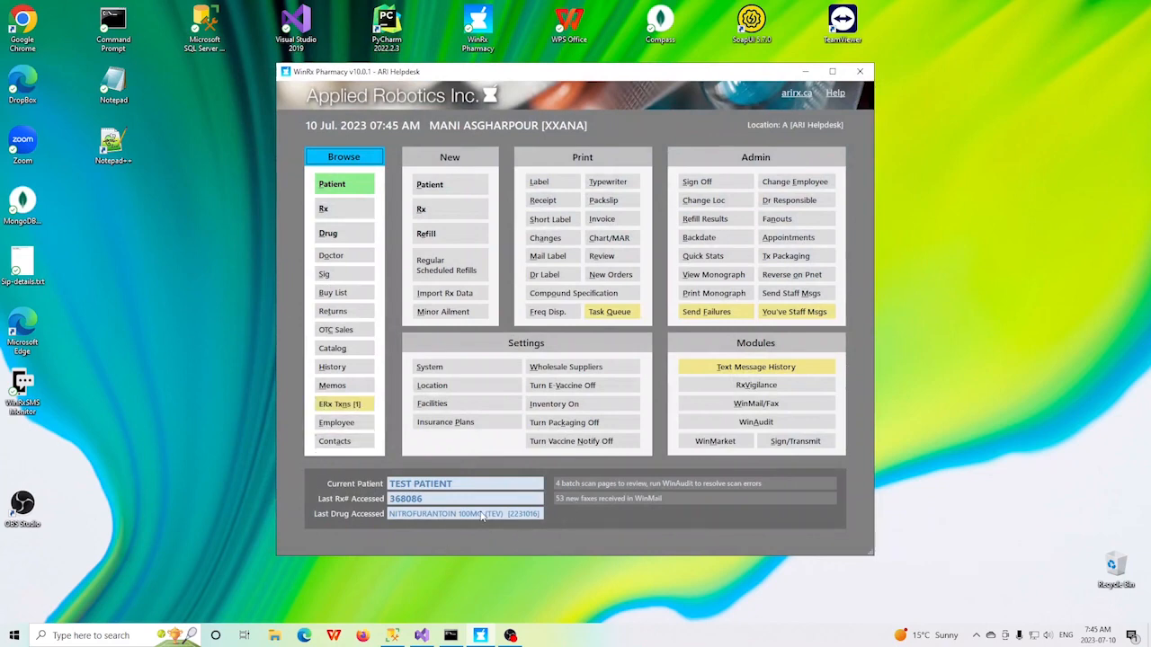
# Step: Load the current test patient's profile and display the patient's Life Tracking record
pyautogui.click(342, 185)
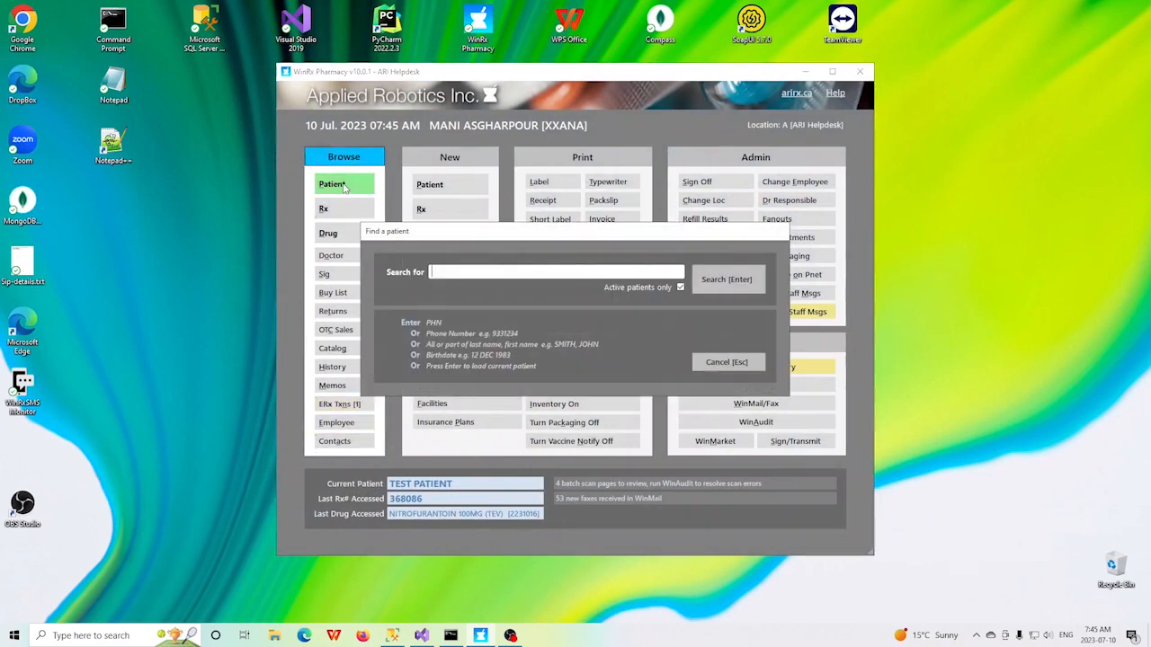
pyautogui.press('Return')
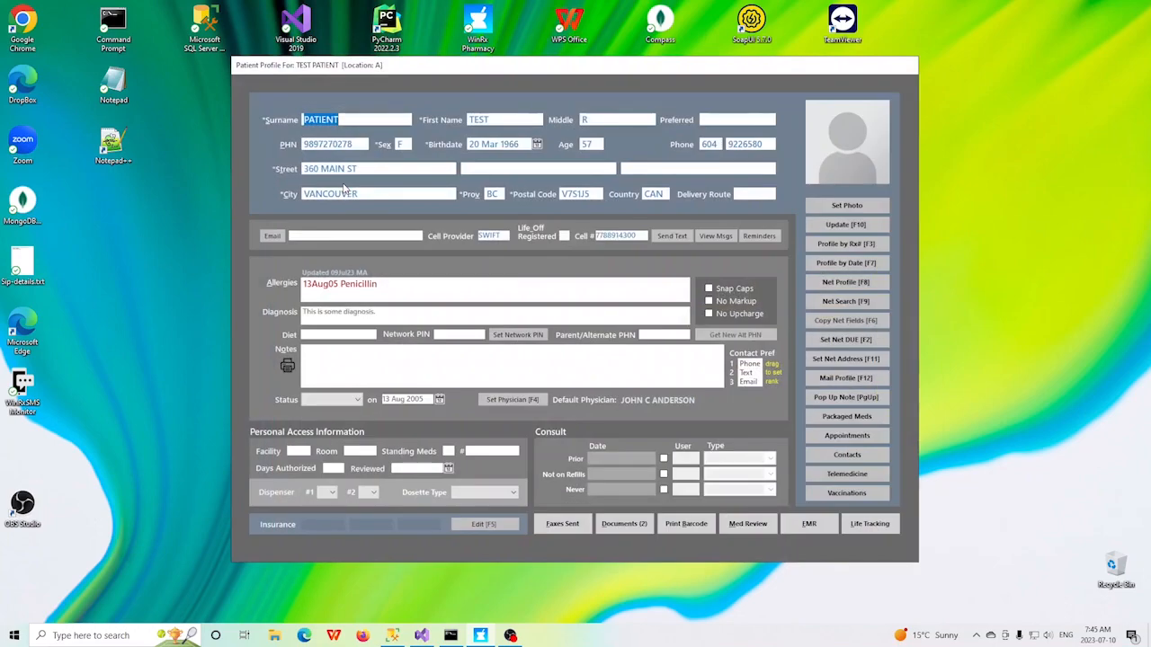
pyautogui.click(869, 524)
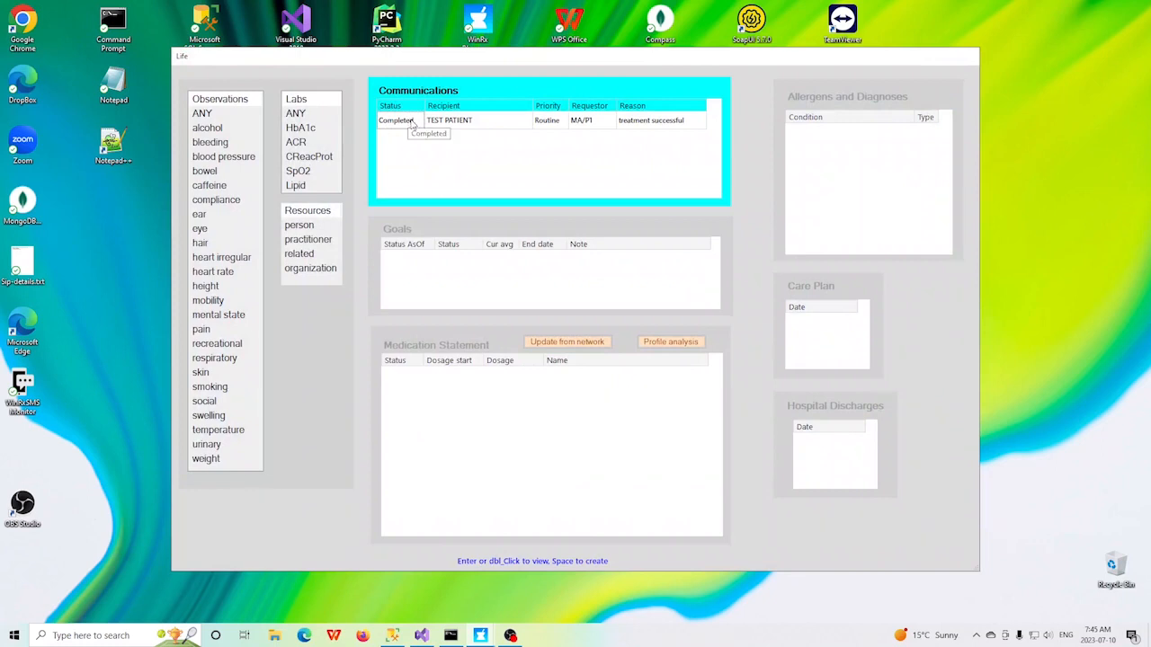
# Step: Examine the completed "treatment successful" communication with its conversation note history and attached assessment, and return to the main screen
pyautogui.click(500, 124)
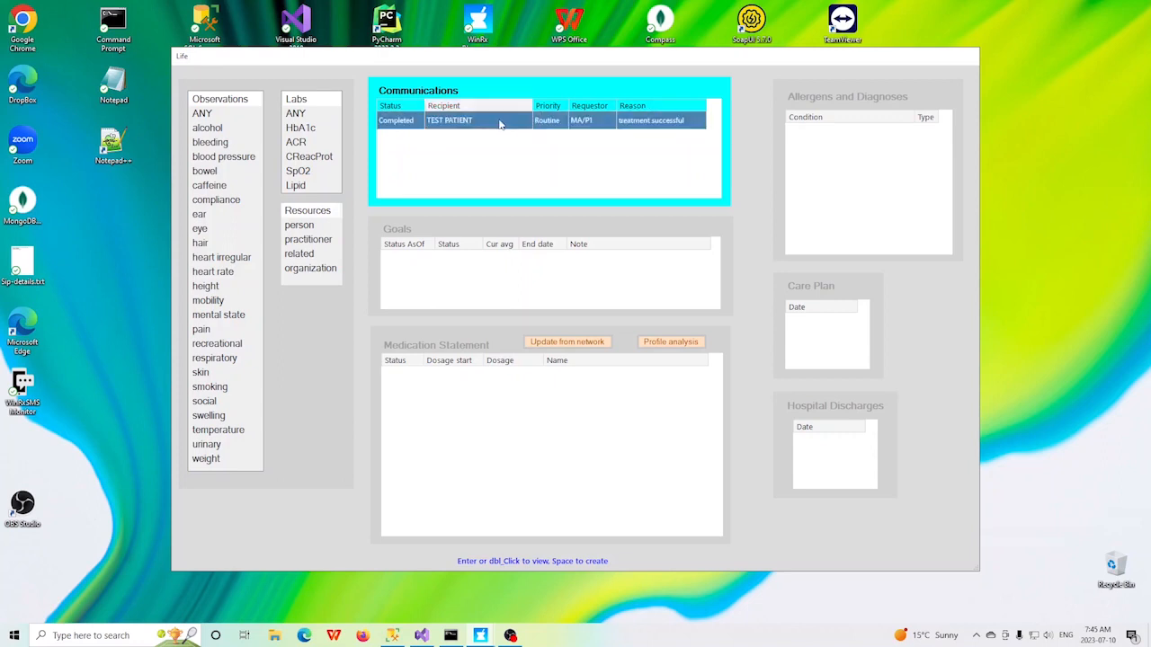
pyautogui.doubleClick(501, 124)
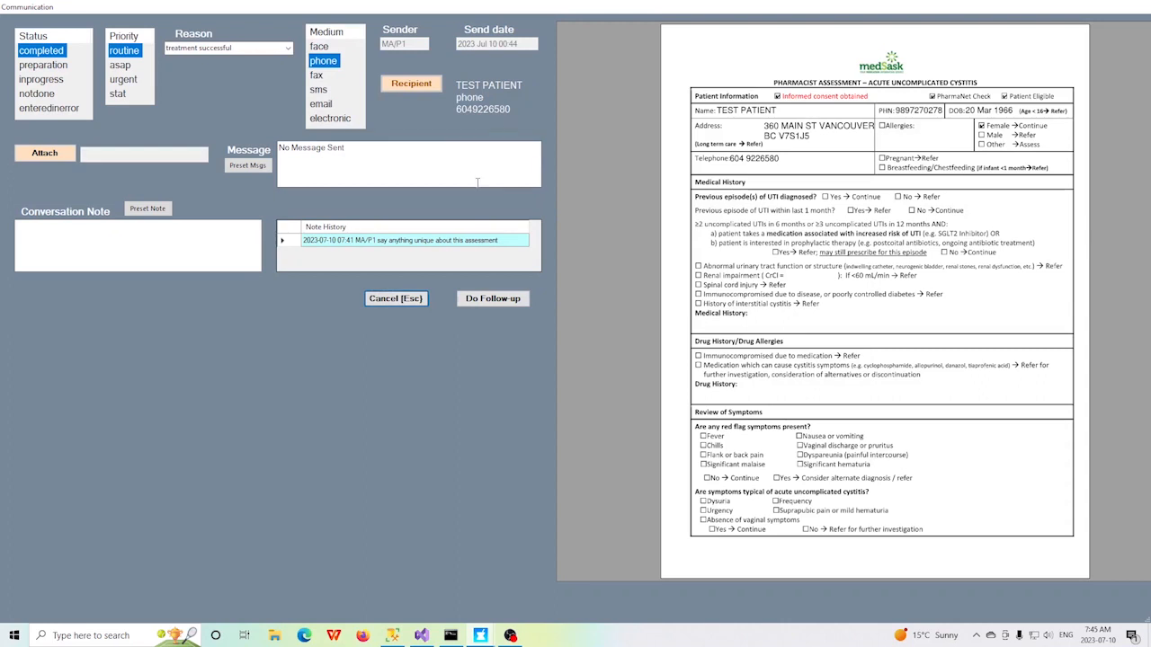
pyautogui.click(48, 236)
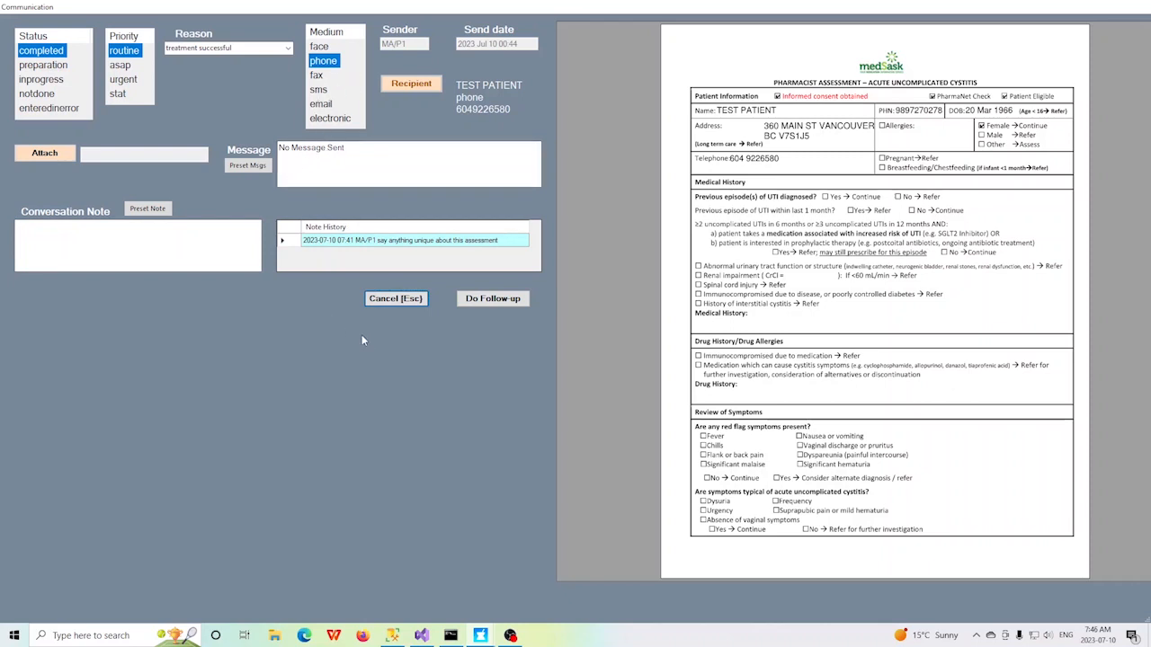
pyautogui.press('Escape')
pyautogui.press('Escape')
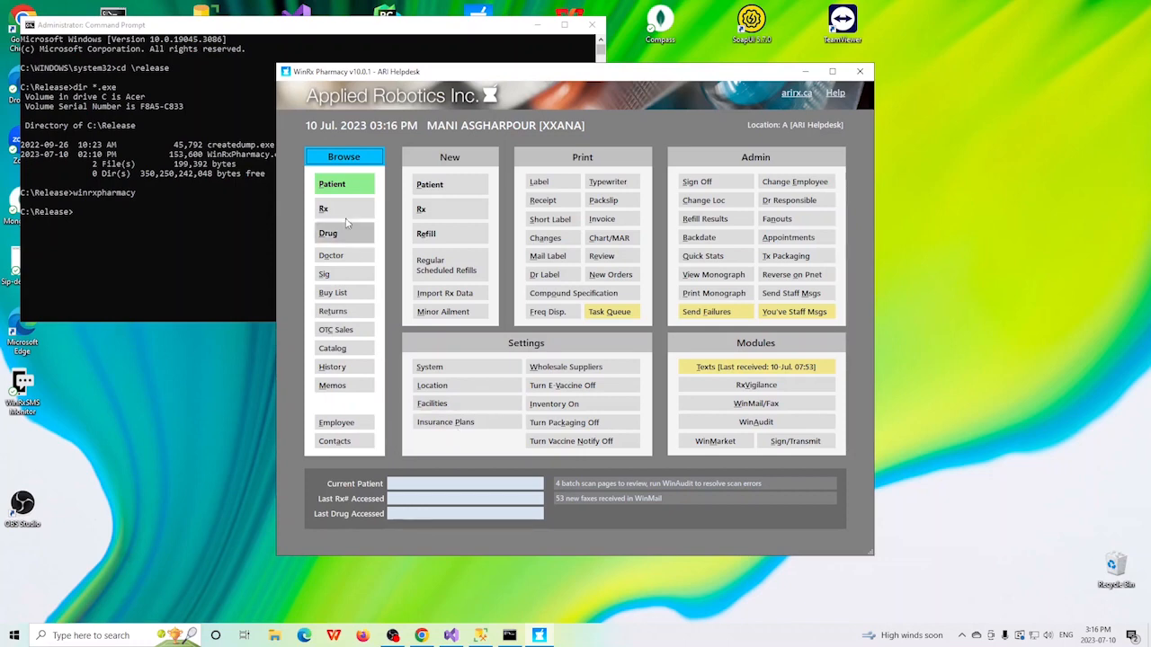
# Step: Search for the test patient and start a Headache minor ailment assessment, confirming consent, eligibility and physical presence
pyautogui.click(347, 187)
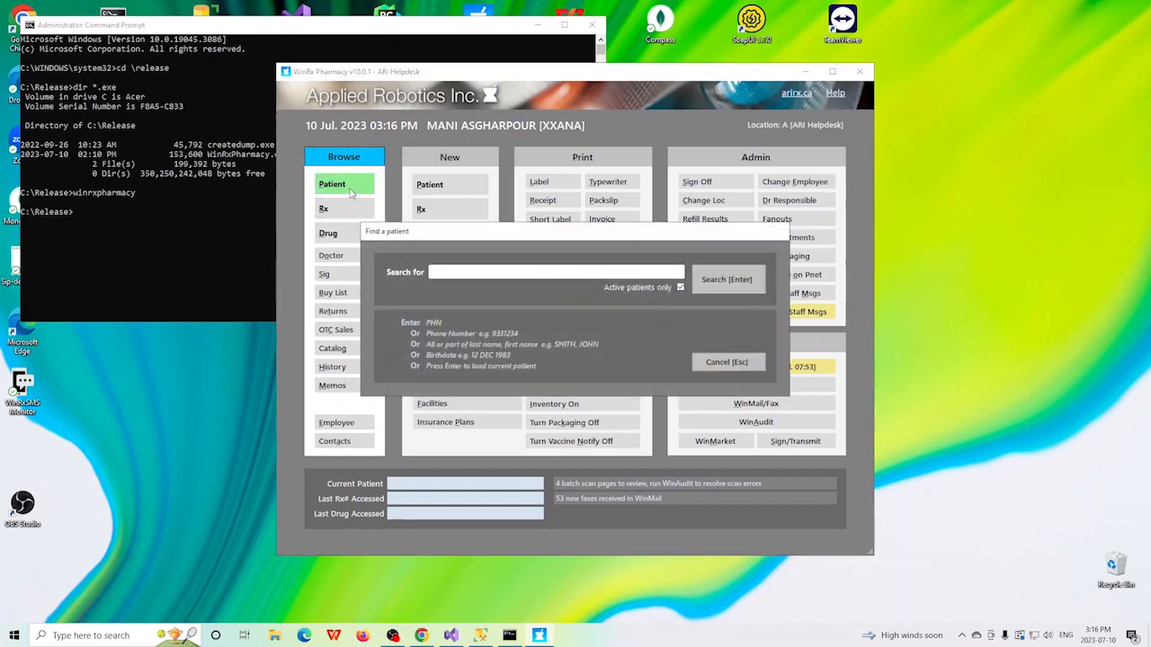
pyautogui.write('PAT')
pyautogui.press('Return')
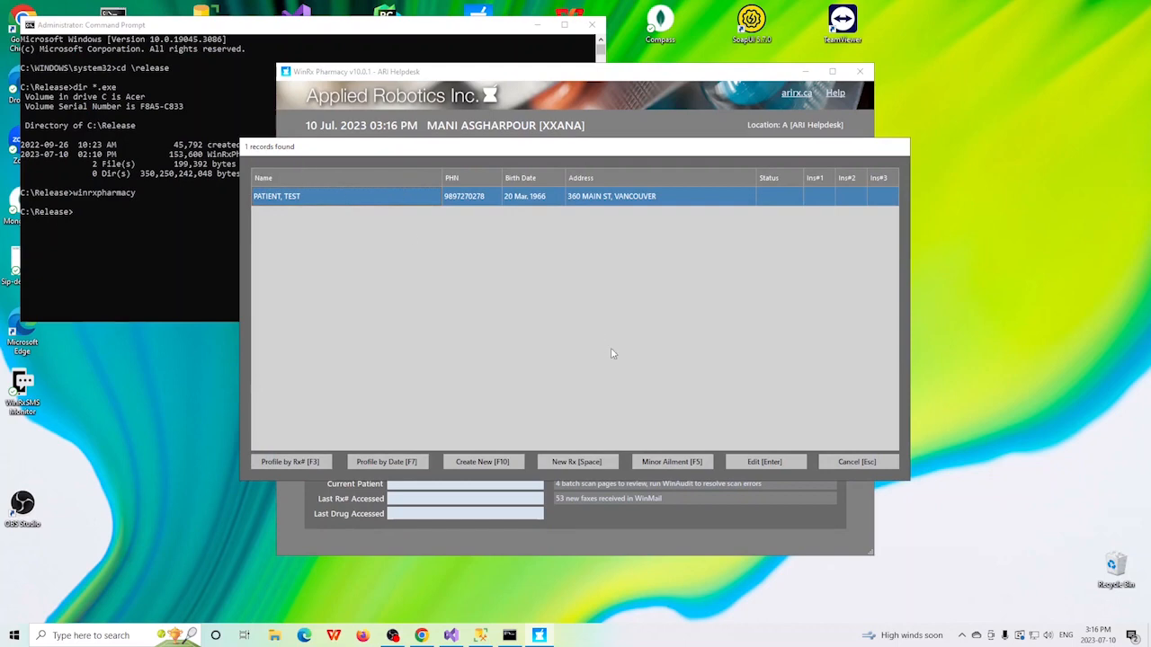
pyautogui.click(669, 464)
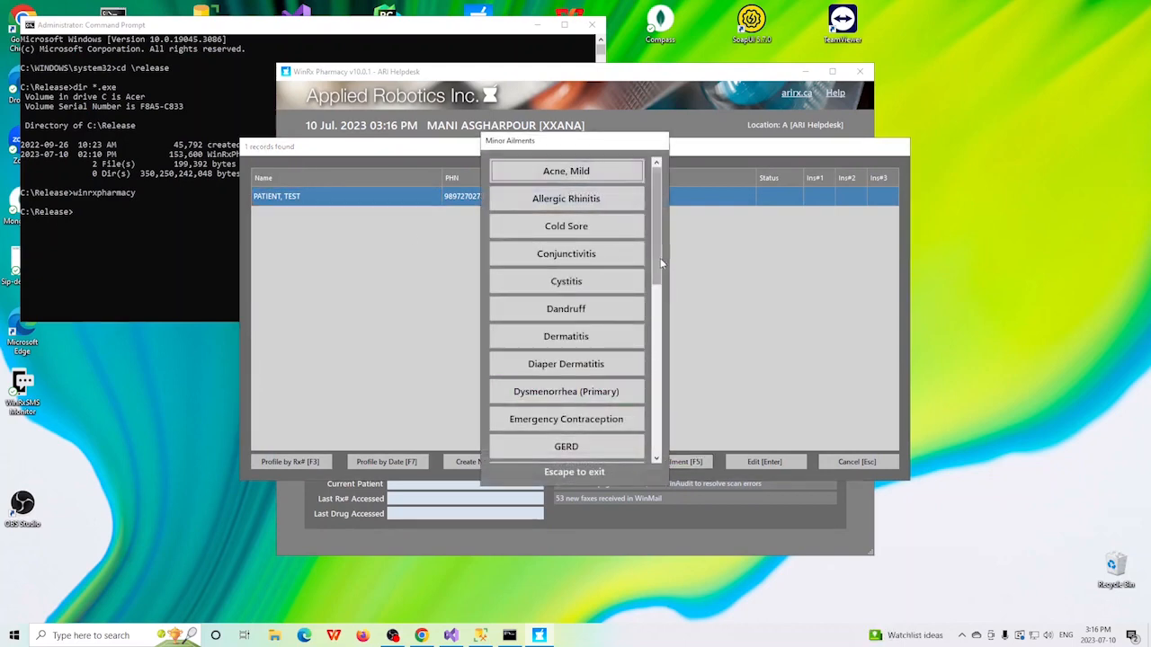
pyautogui.scroll(-2, 657, 288)
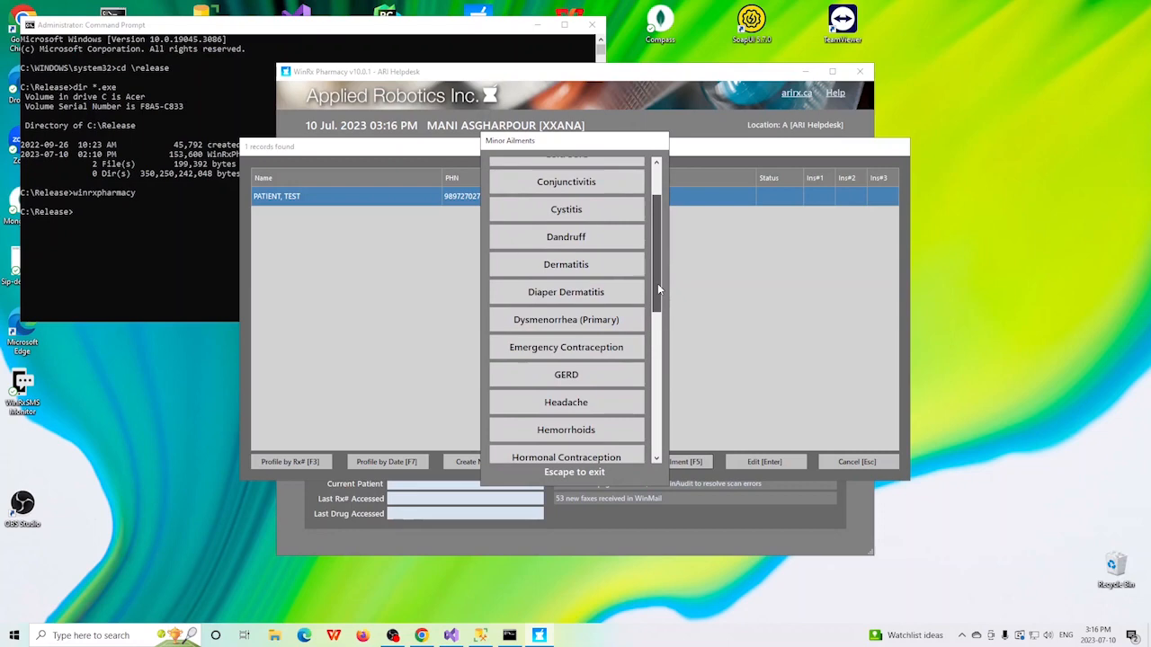
pyautogui.click(554, 407)
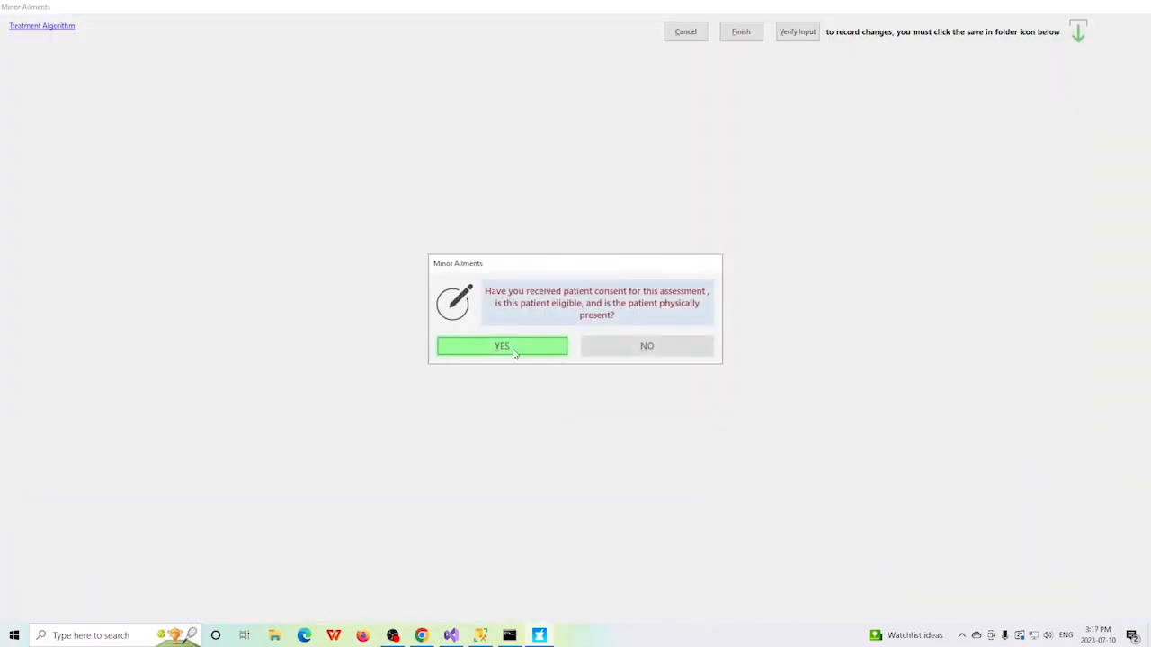
pyautogui.click(508, 347)
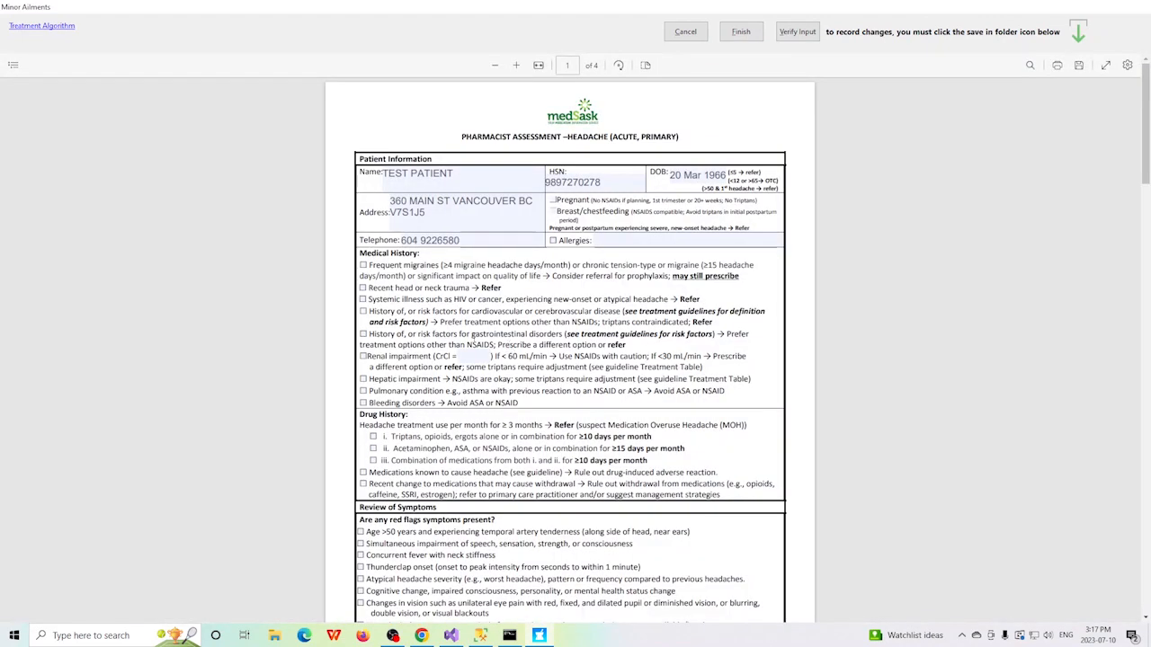
# Step: Mark "Recent head or neck trauma" in the headache assessment's medical history, finish the assessment and agree to refer the patient
pyautogui.click(363, 288)
pyautogui.click(739, 33)
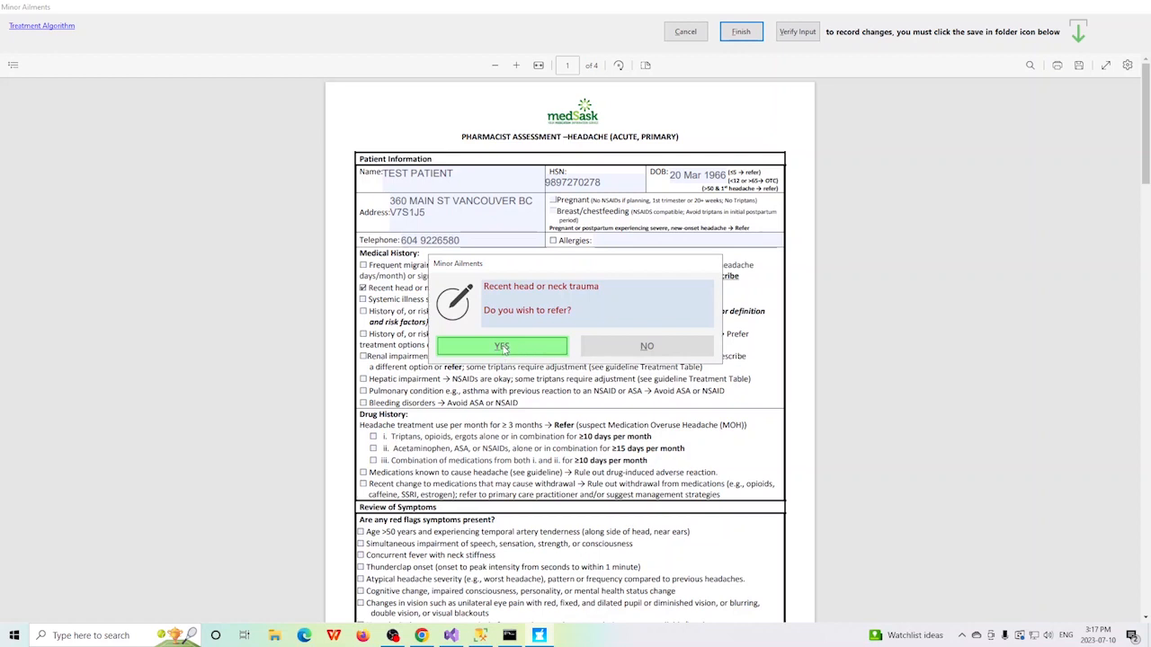
pyautogui.click(503, 348)
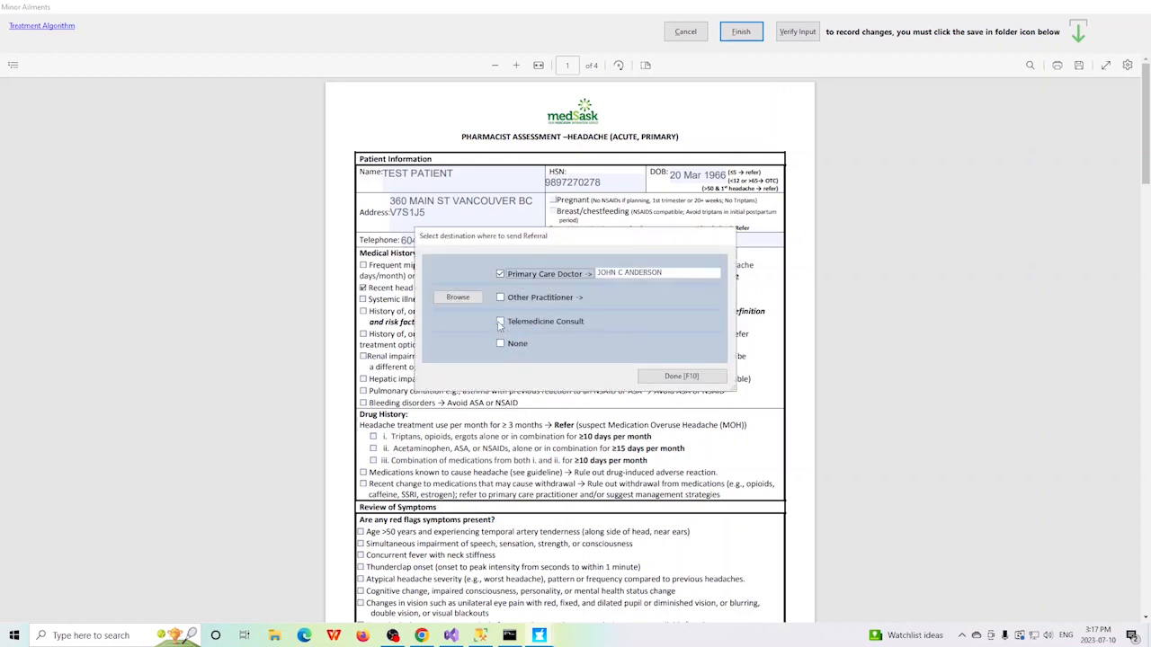
# Step: Send the referral to Telemedicine Consult, sign electronically with the user ID and complete the reminder notification with its preset values
pyautogui.click(500, 322)
pyautogui.click(682, 378)
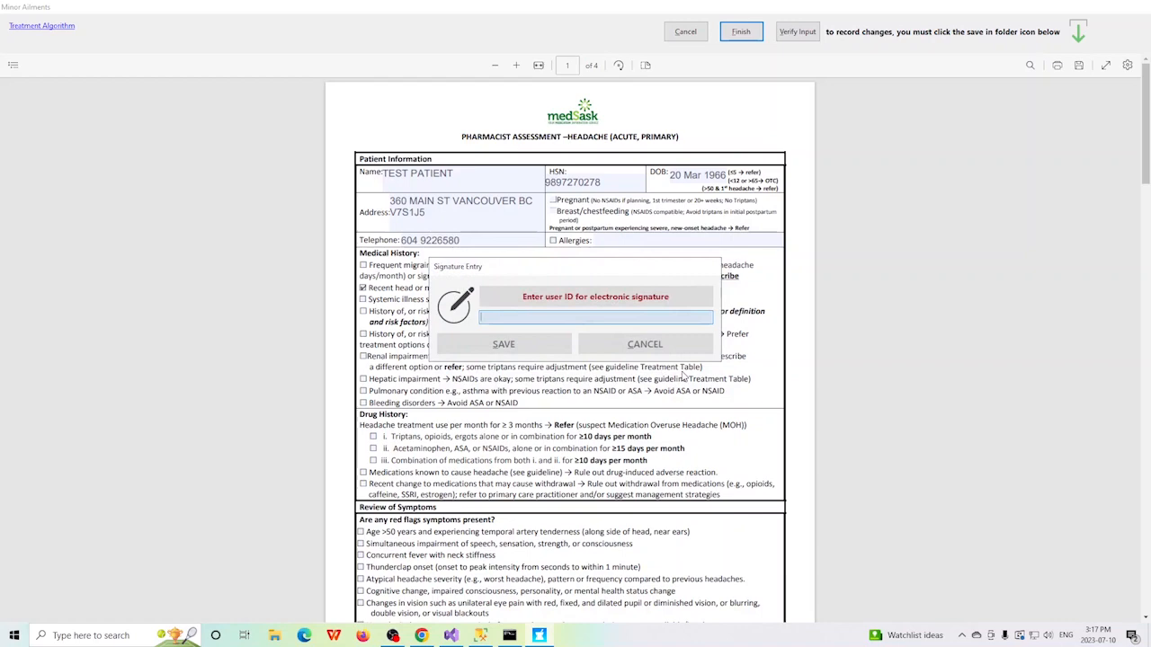
pyautogui.write('sss')
pyautogui.press('Return')
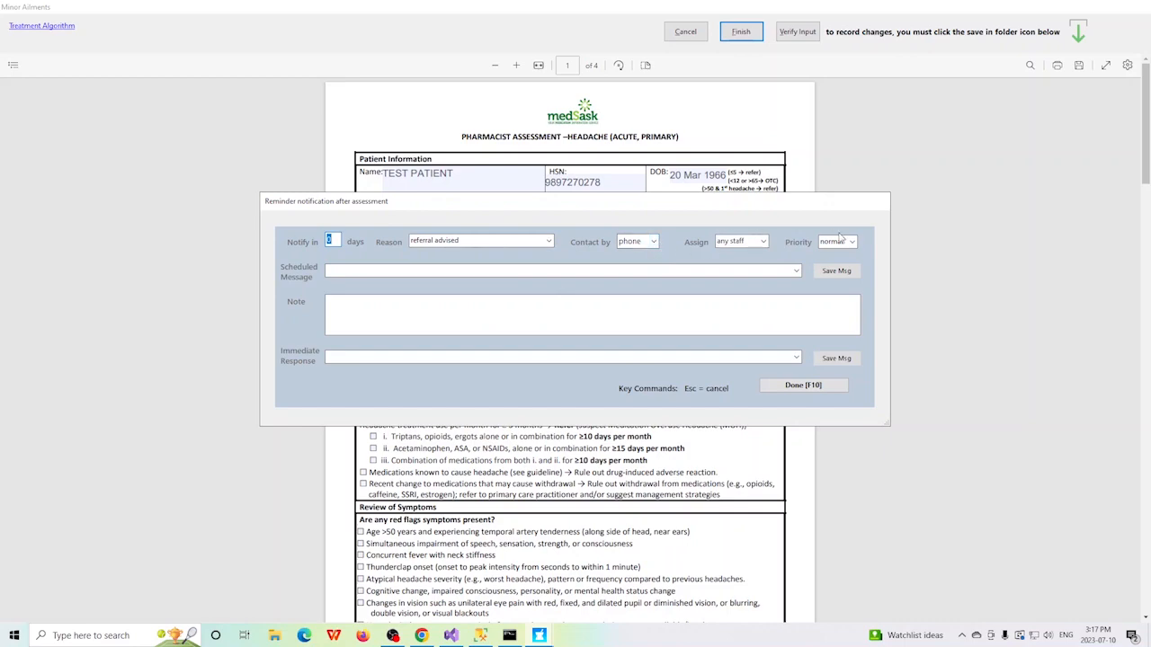
pyautogui.click(803, 388)
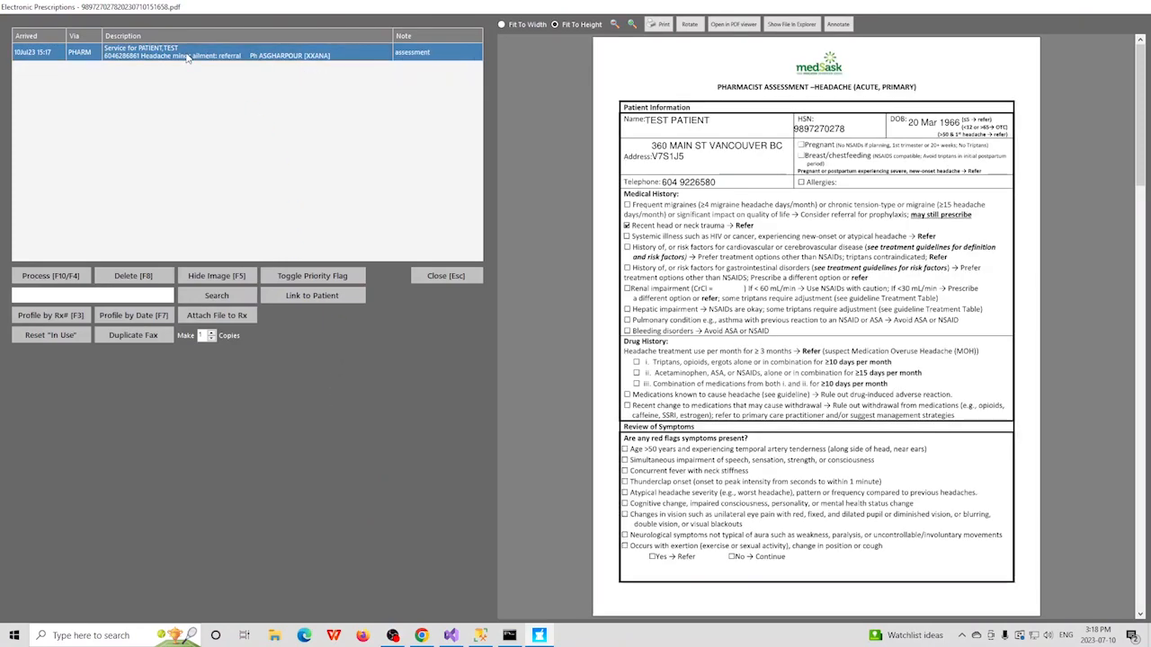
# Step: Examine the Minor Ailment Service prescription generated from the headache referral, leave it unfilled and return to the main screen
pyautogui.doubleClick(187, 56)
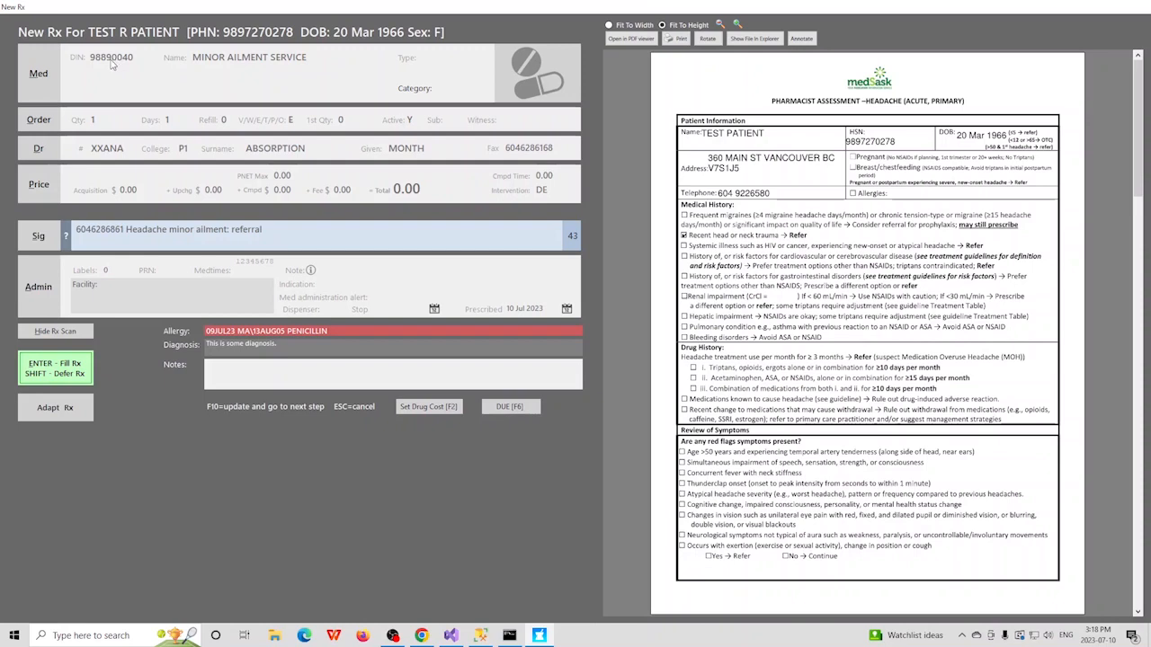
pyautogui.press('Escape')
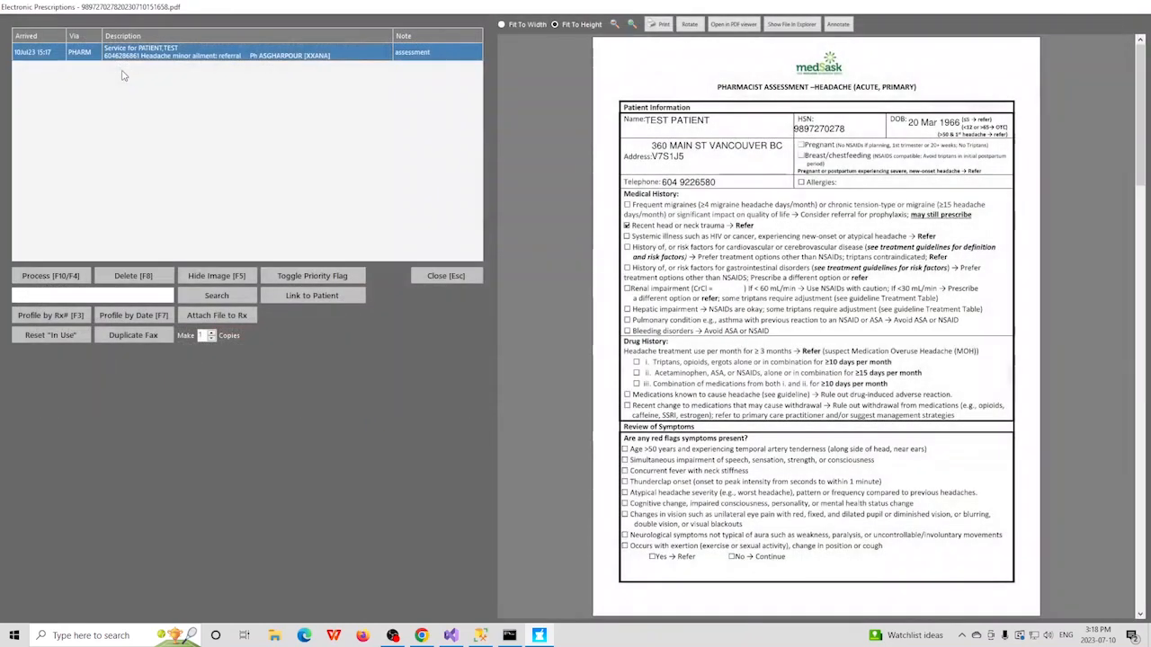
pyautogui.press('Escape')
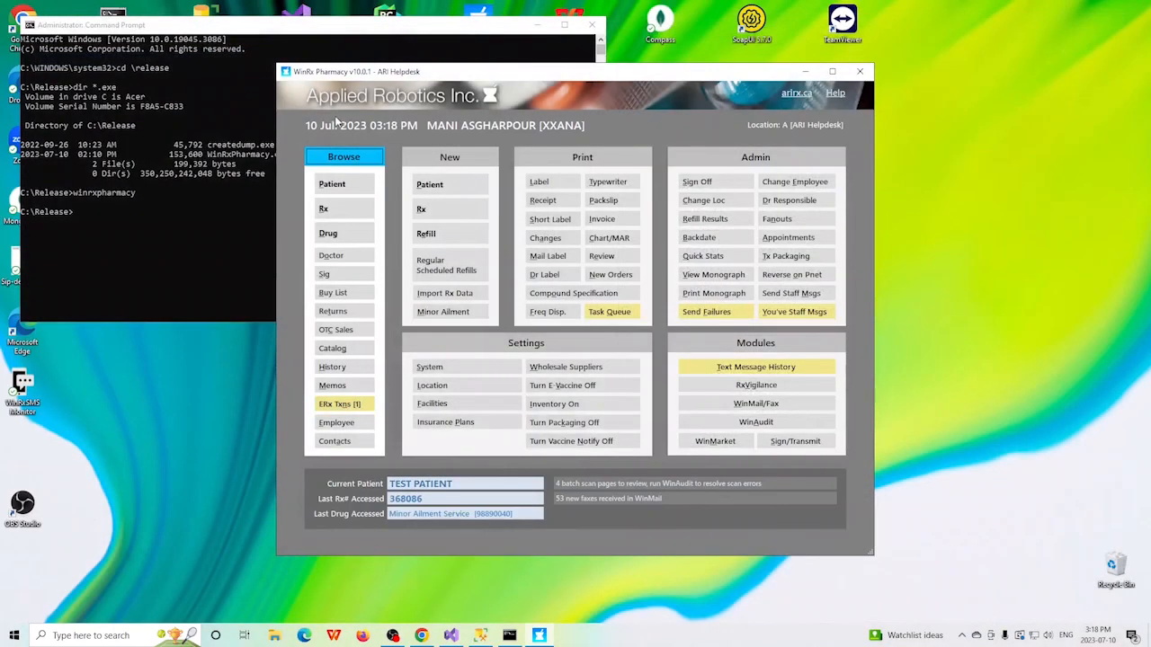
# Step: Clear the Command Prompt window out of the way and bring up the stored documents in the current test patient's profile
pyautogui.click(536, 25)
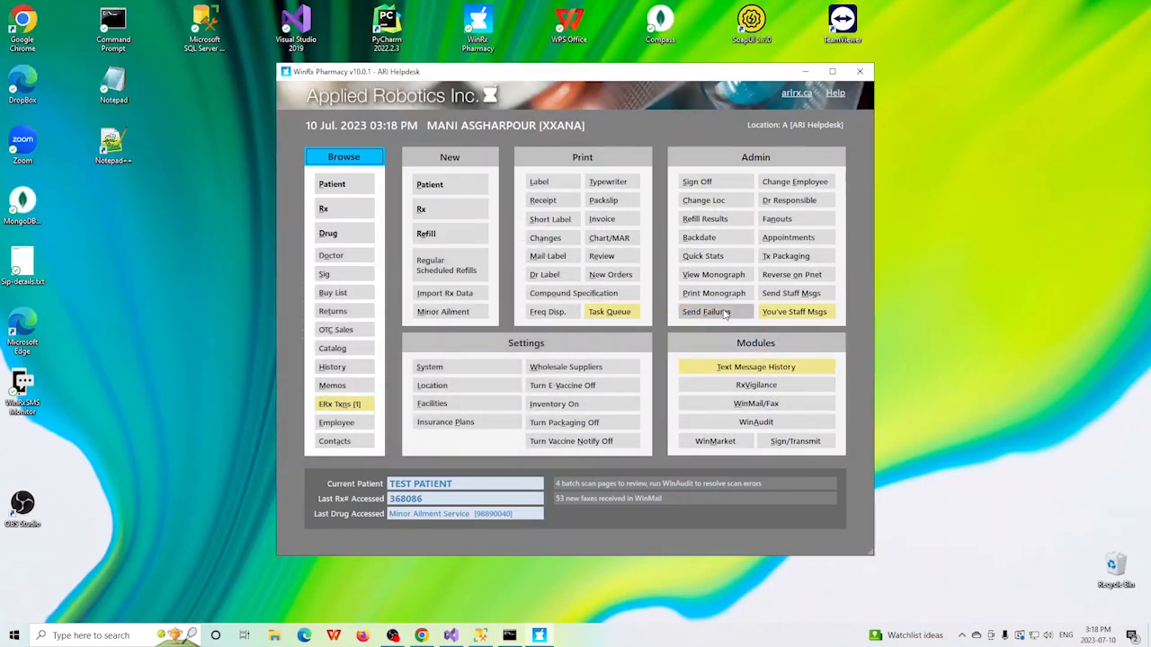
pyautogui.click(332, 184)
pyautogui.press('Return')
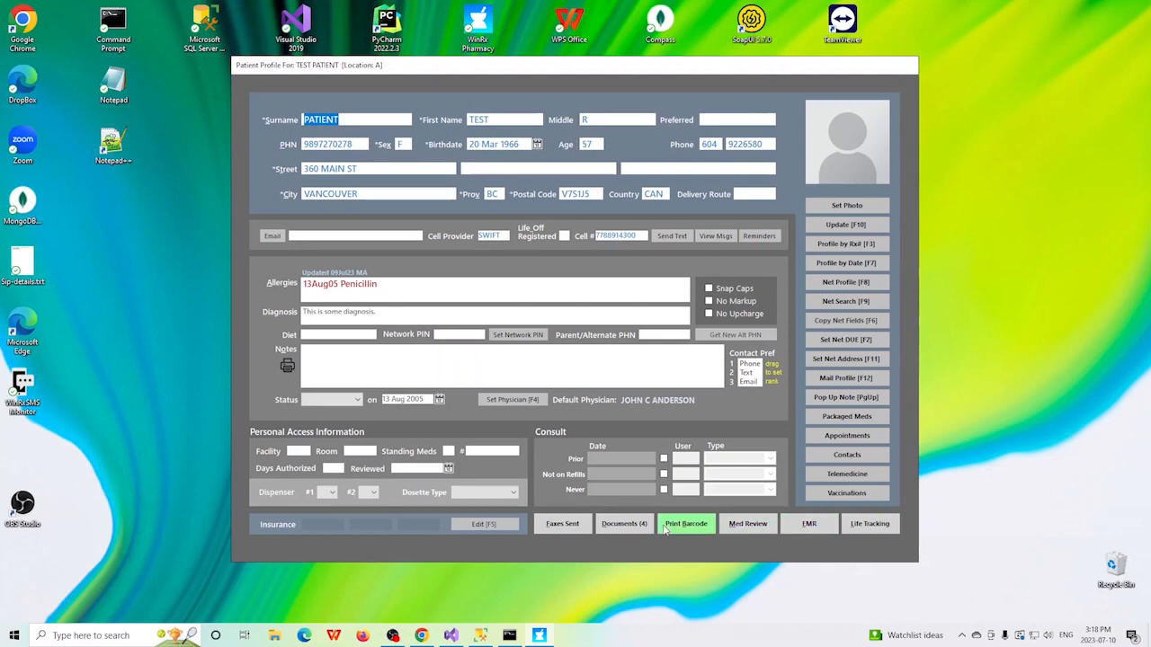
pyautogui.click(619, 525)
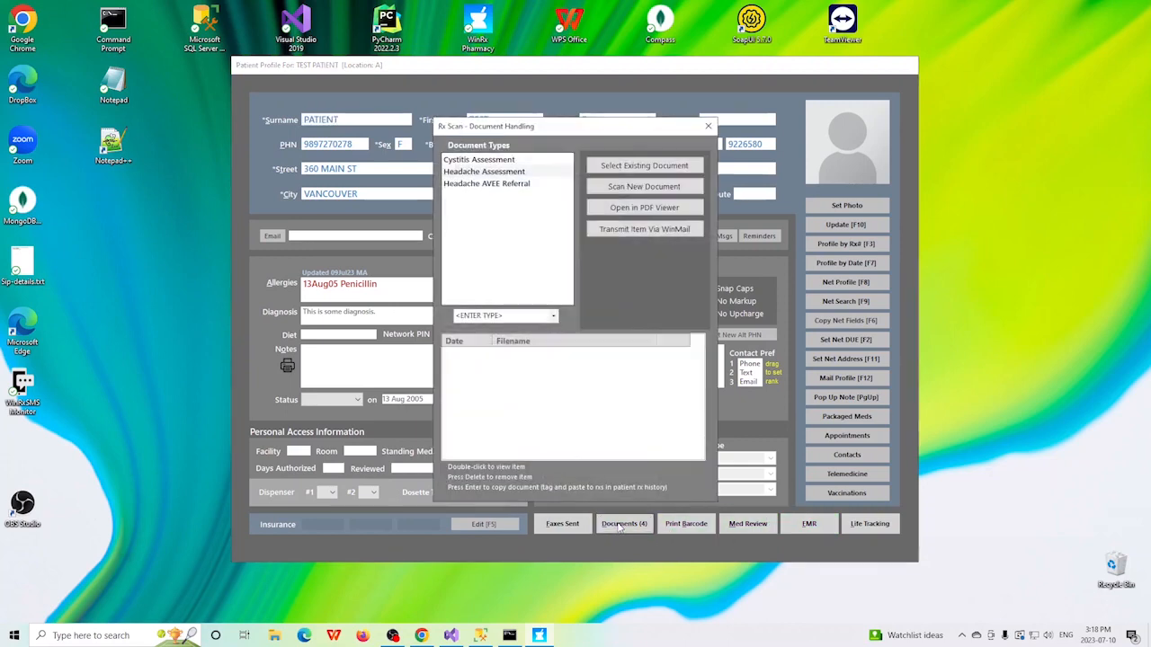
# Step: Examine the stored Headache Assessment in the PDF viewer and close it
pyautogui.click(483, 171)
pyautogui.click(668, 207)
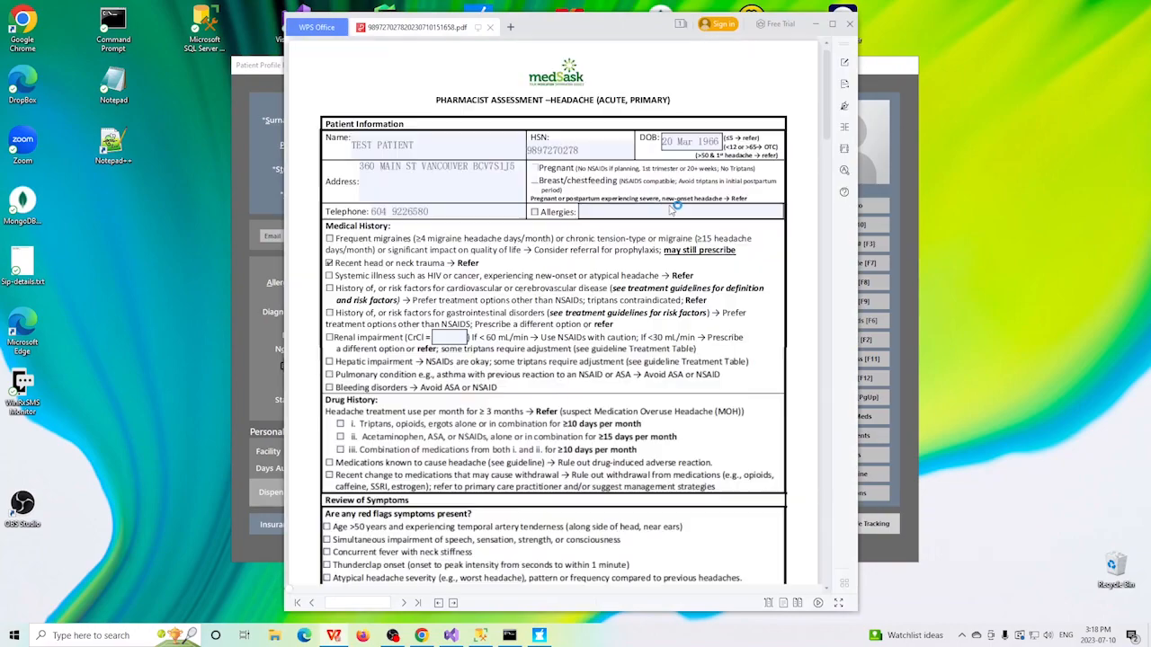
pyautogui.moveTo(829, 139); pyautogui.dragTo(891, 112)
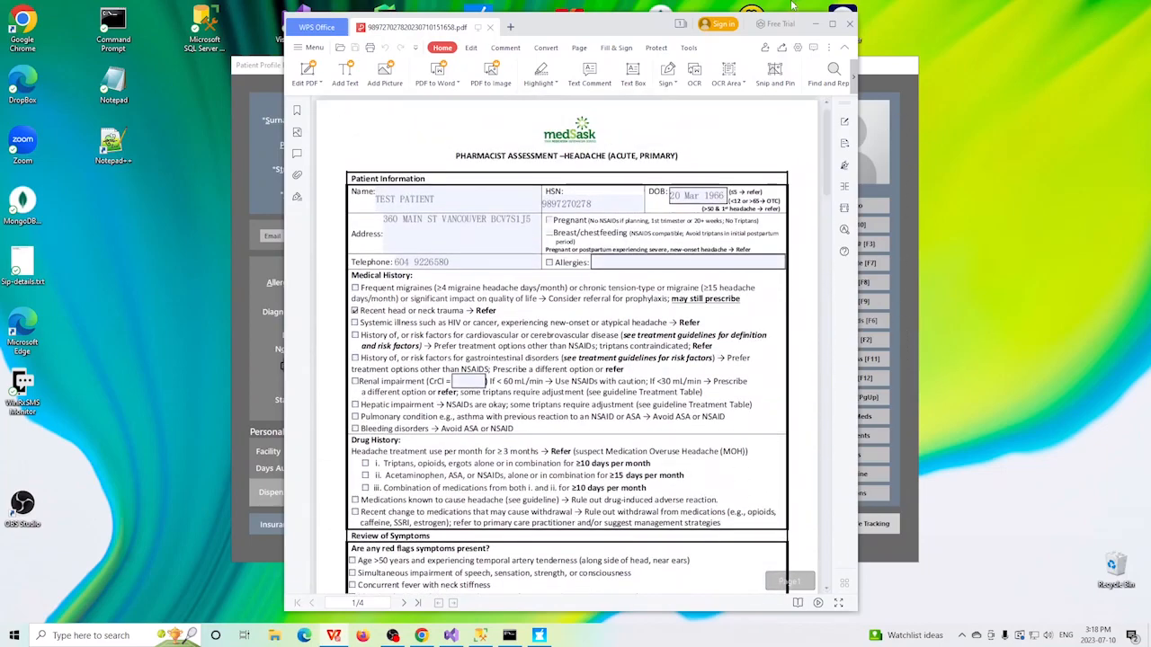
pyautogui.click(850, 23)
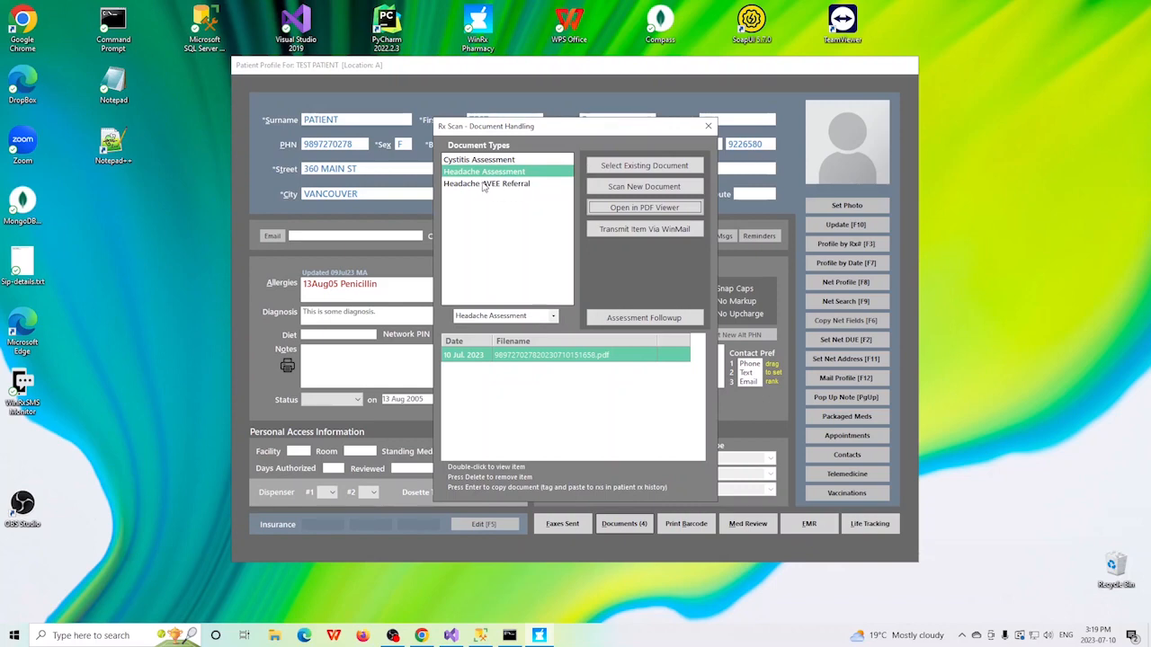
# Step: Examine the stored Headache AVEE Referral in the PDF viewer, then close it and leave the patient's documents
pyautogui.click(484, 183)
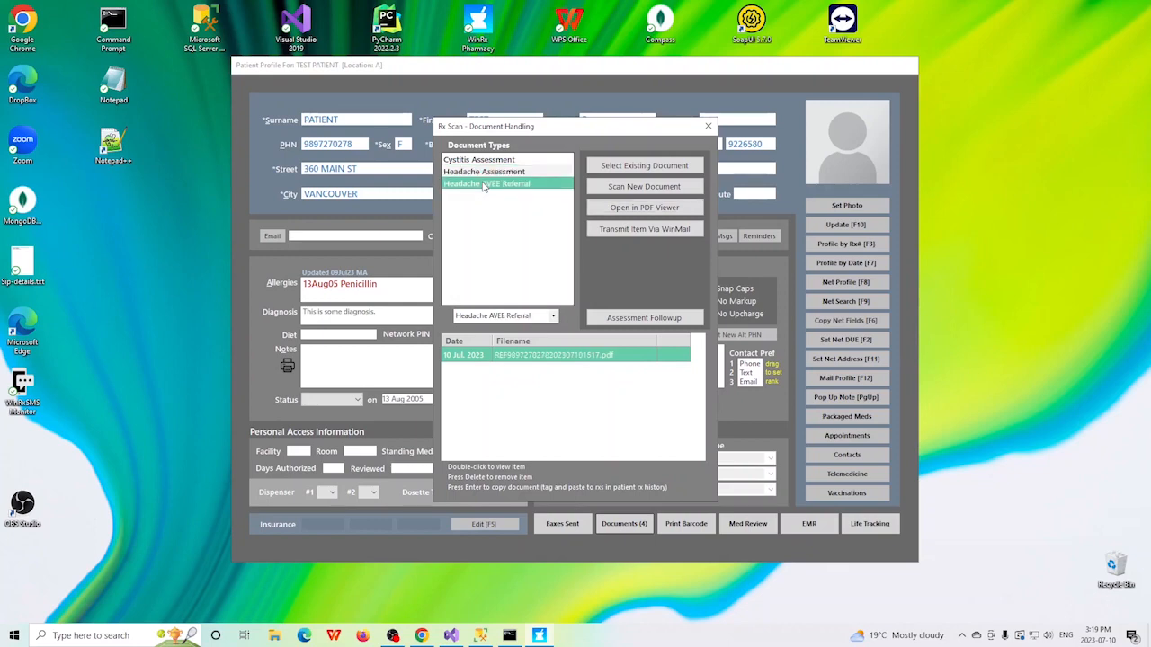
pyautogui.click(654, 210)
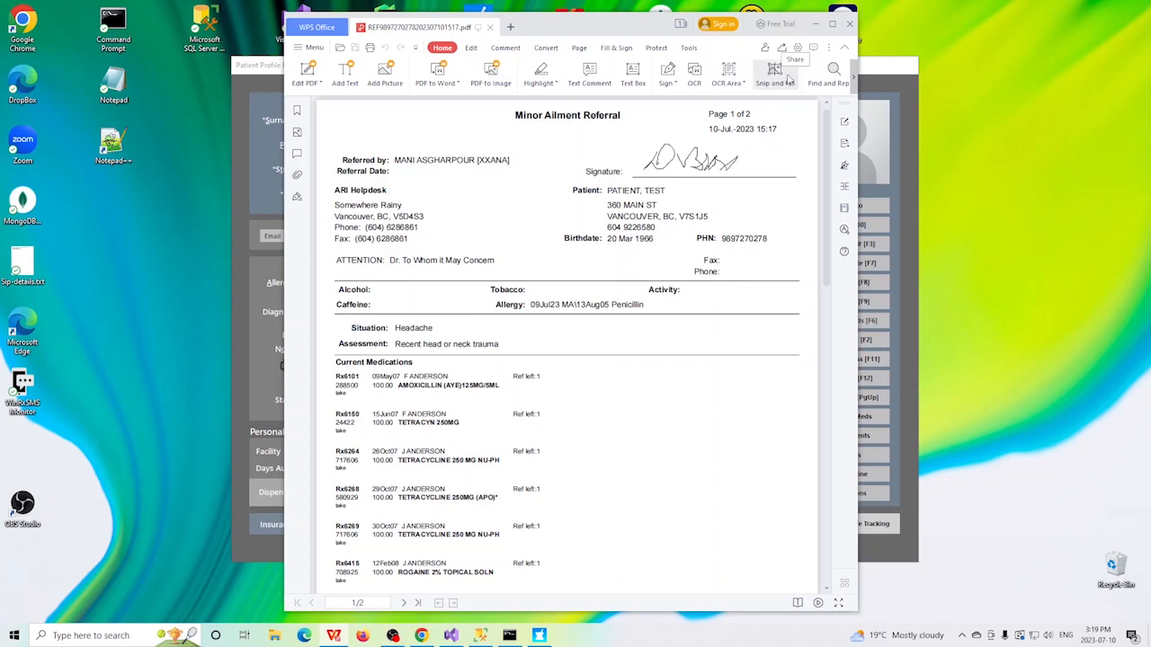
pyautogui.click(851, 25)
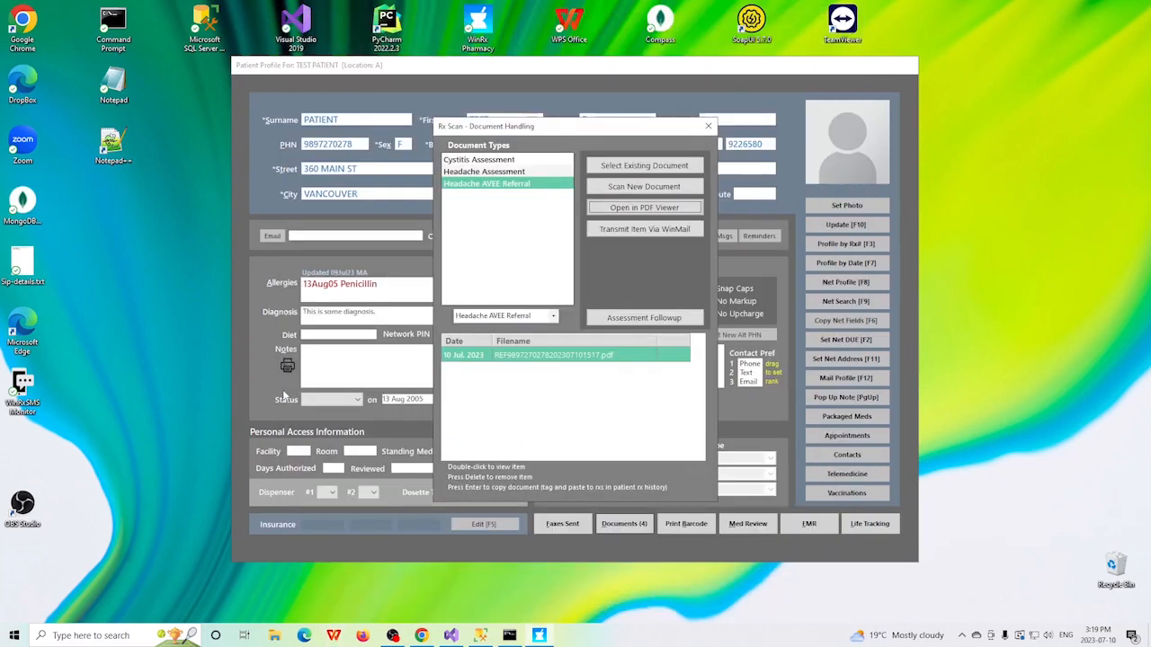
pyautogui.press('Escape')
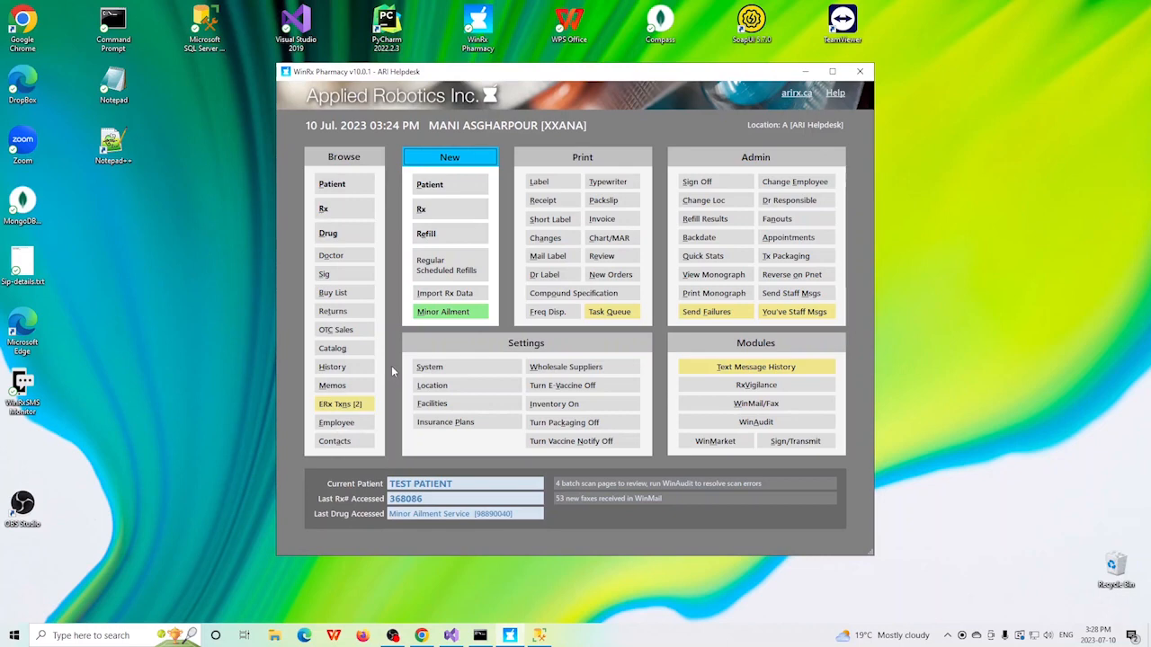
# Step: Start a Hemorrhoids minor ailment assessment for the current patient, confirming consent, eligibility and physical presence
pyautogui.click(440, 312)
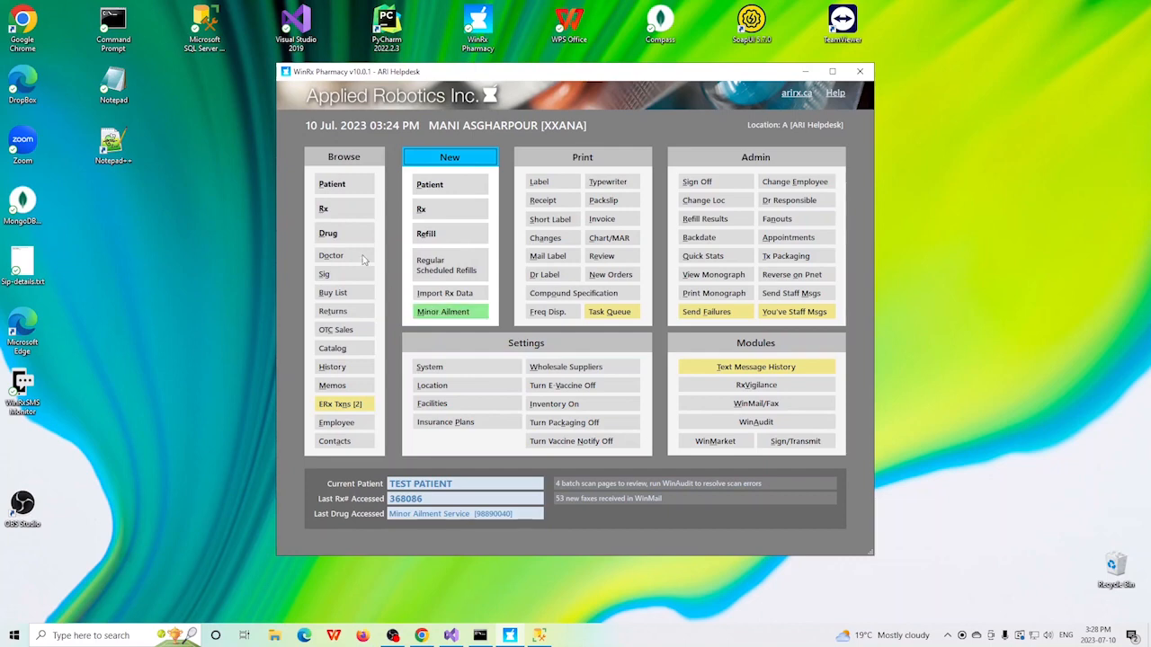
pyautogui.click(452, 314)
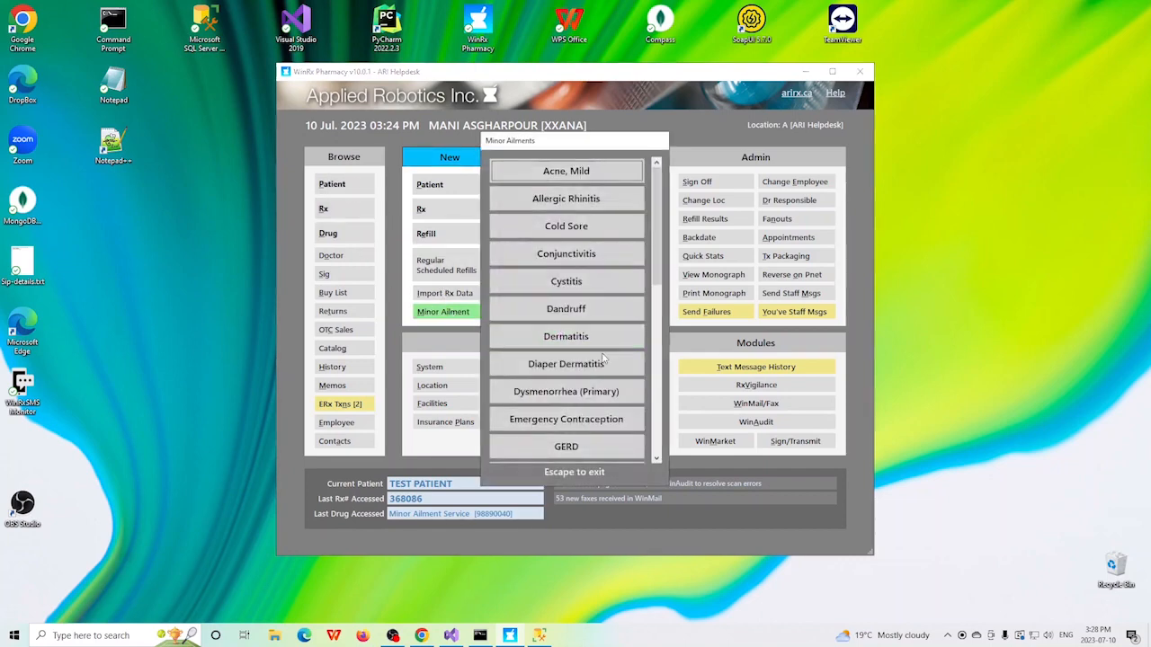
pyautogui.scroll(-3, 653, 314)
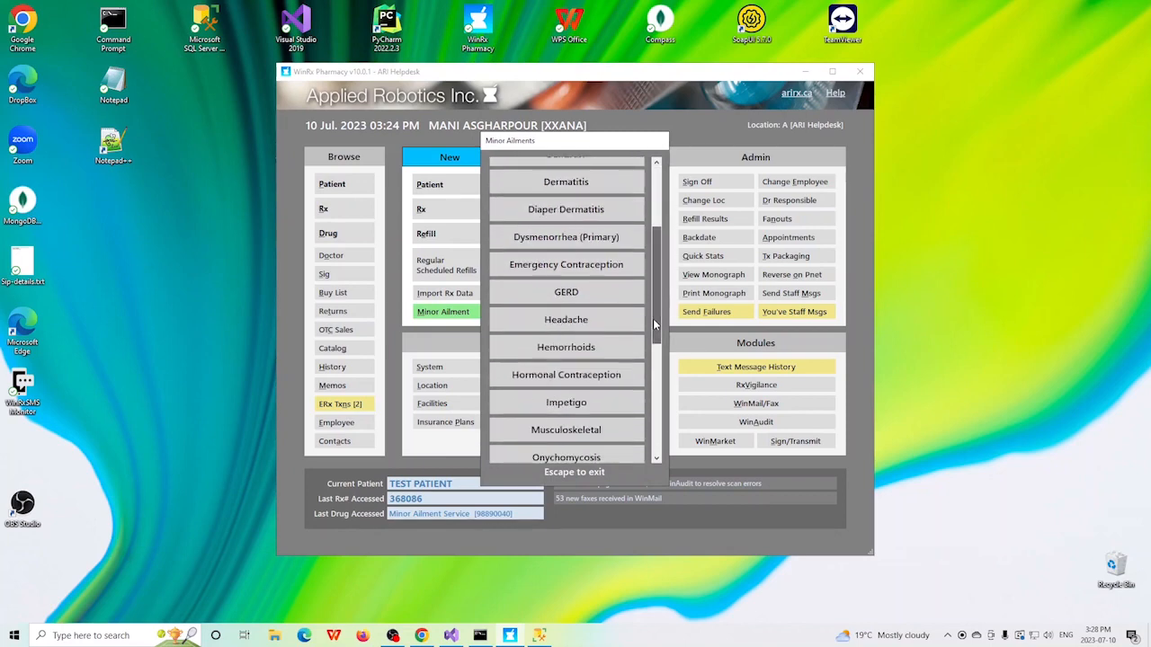
pyautogui.click(564, 350)
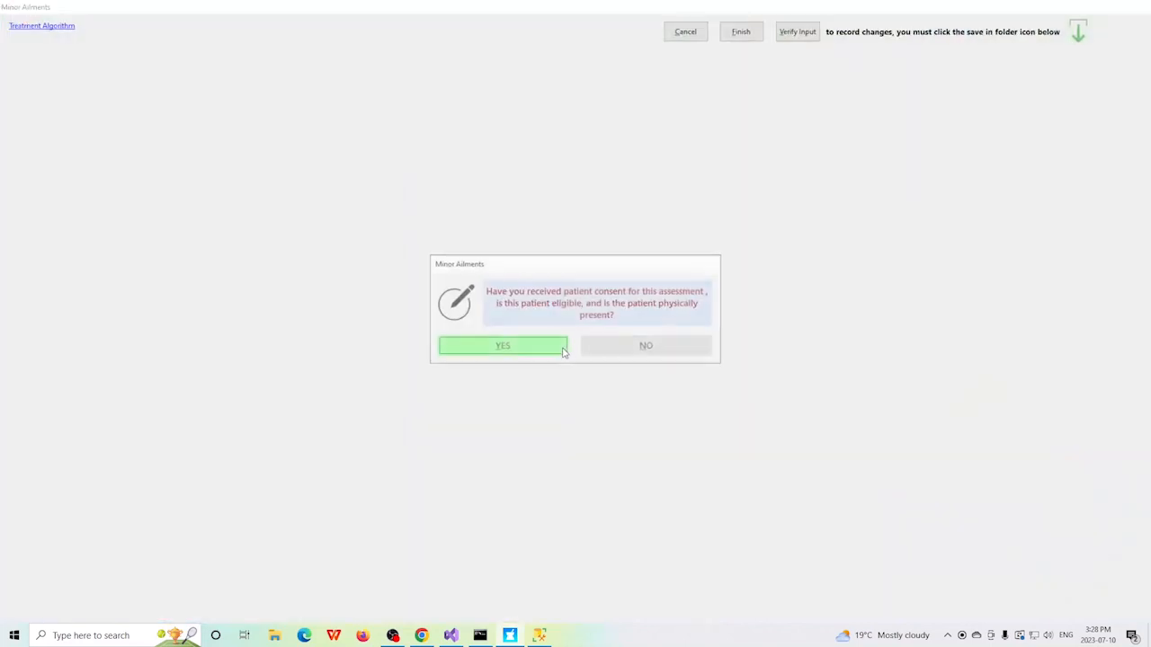
pyautogui.click(503, 347)
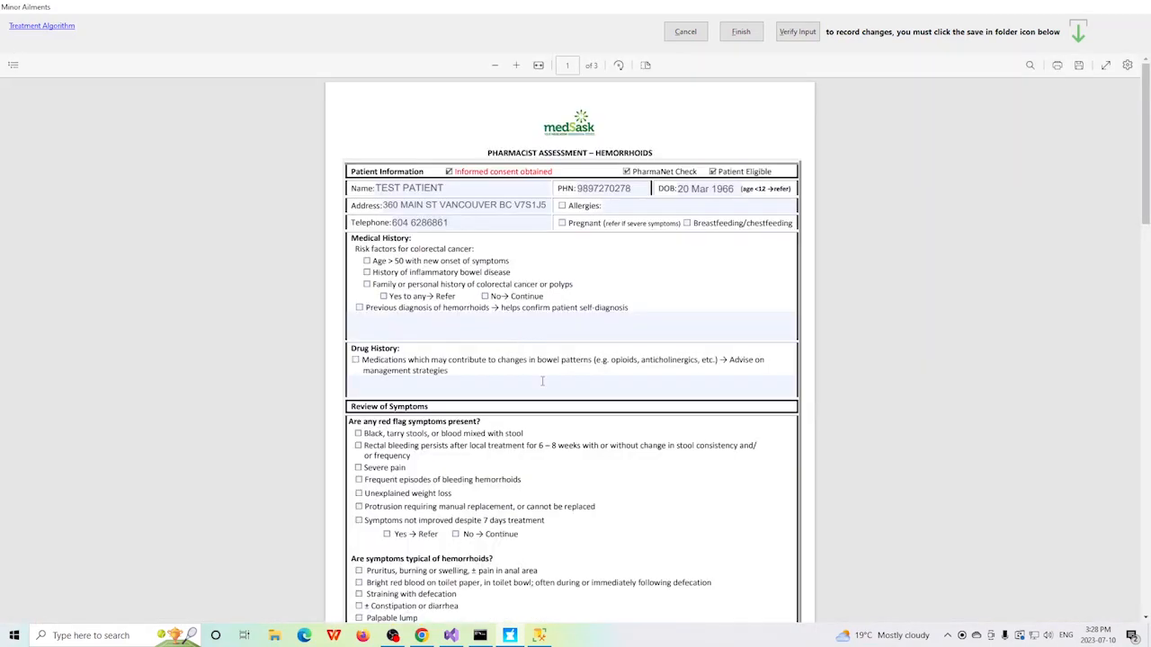
# Step: Mark general treatment measures with increased fibre and fluid intake on the hemorrhoids assessment and save the form
pyautogui.scroll(-2, 542, 381)
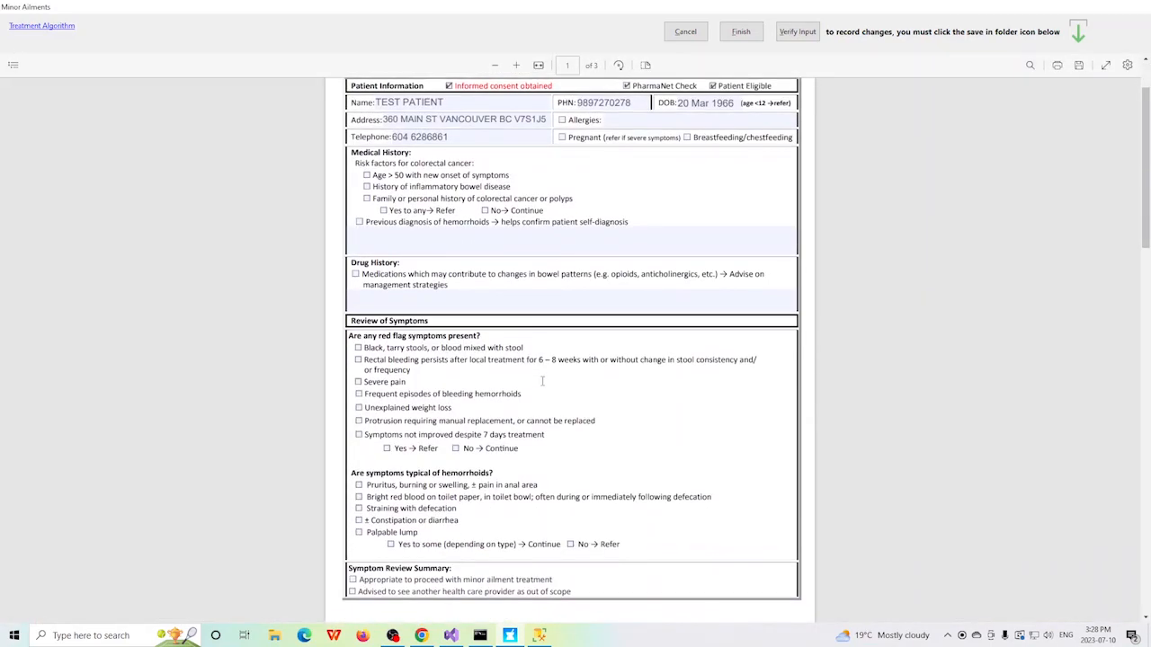
pyautogui.scroll(-2, 542, 381)
pyautogui.scroll(-4, 542, 382)
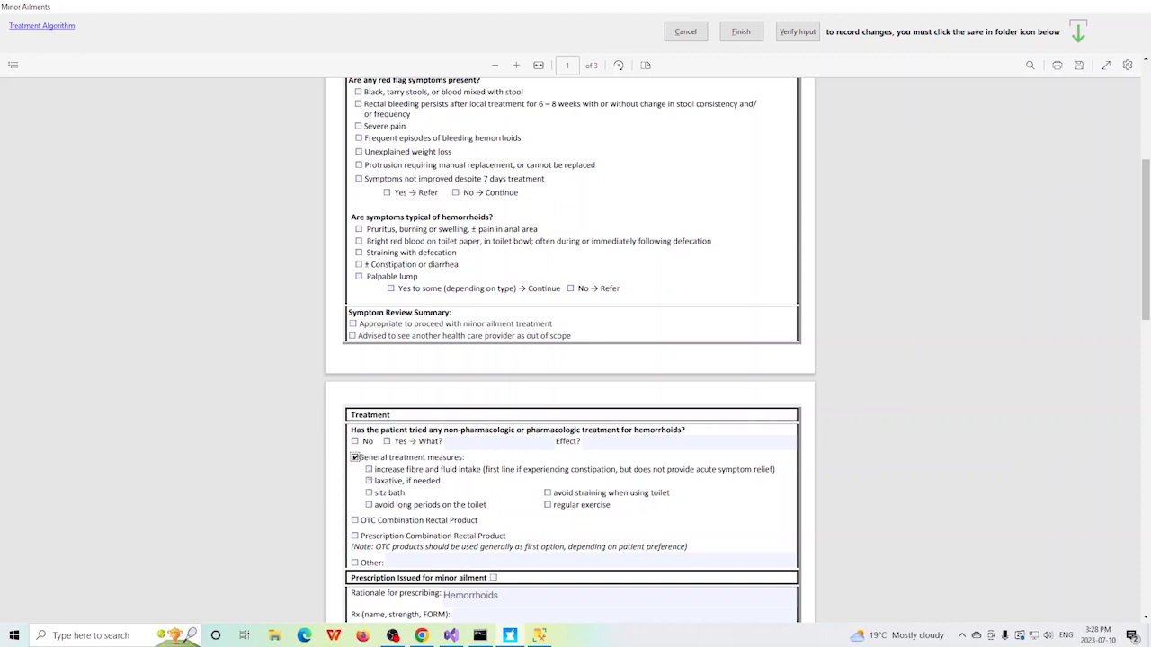
pyautogui.click(368, 470)
pyautogui.click(1078, 66)
# Step: Finish the hemorrhoids assessment and sign it electronically with the user ID
pyautogui.click(737, 34)
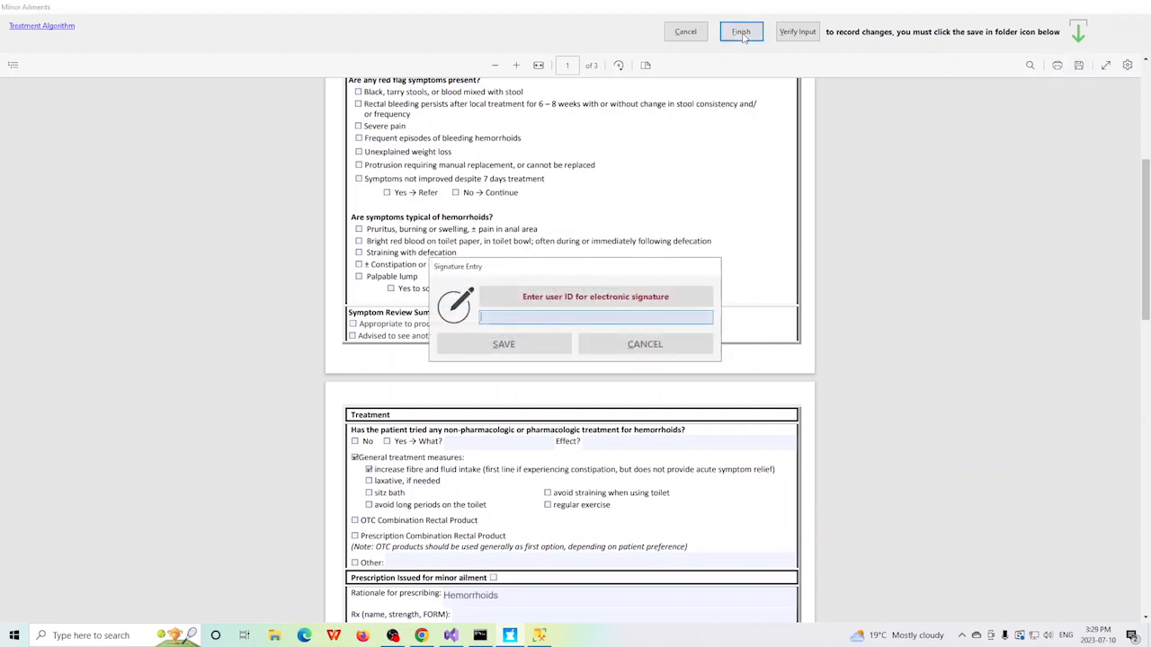
pyautogui.write('xxx')
pyautogui.press('Return')
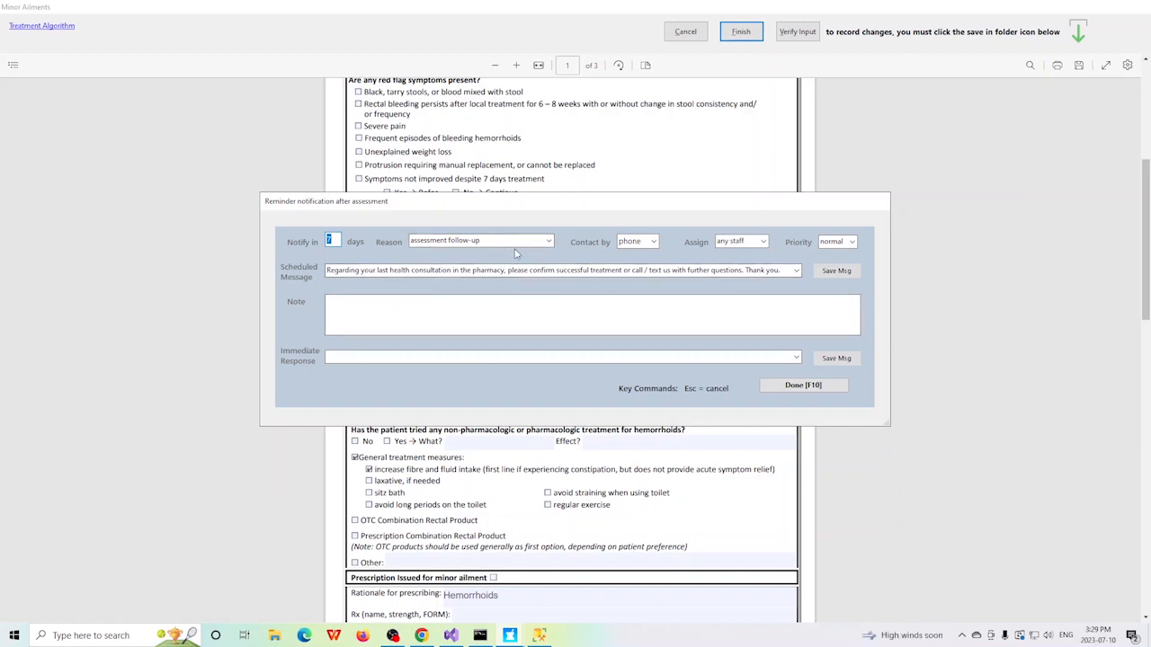
# Step: Set the assessment follow-up reminder to contact the patient by text and complete the reminder
pyautogui.click(654, 243)
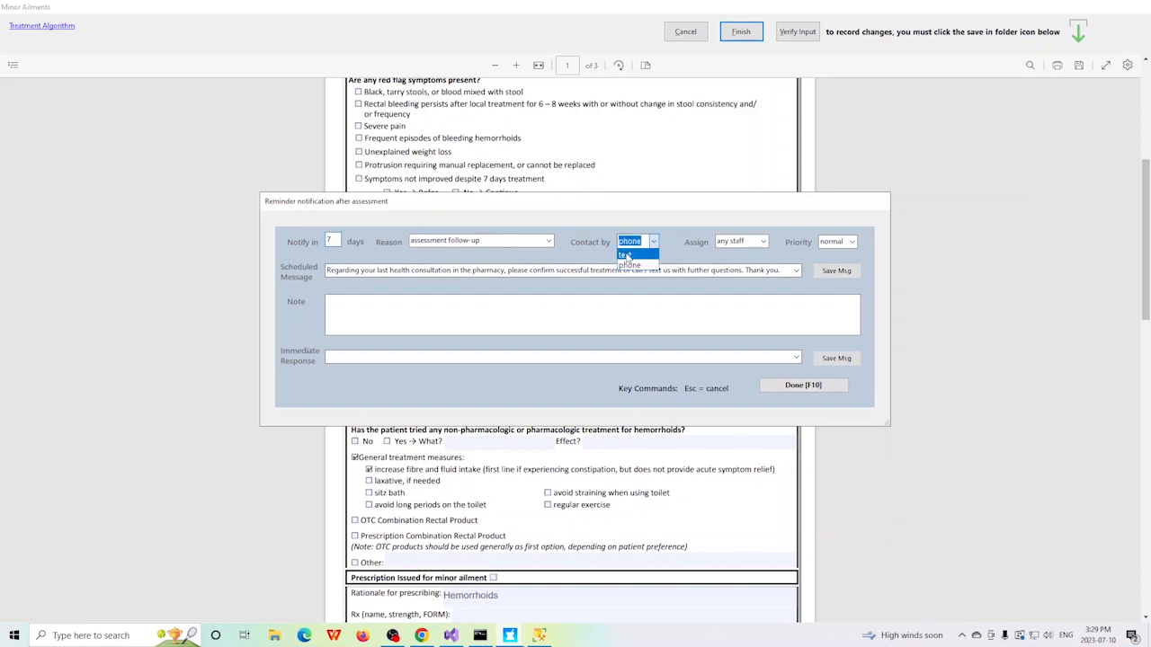
pyautogui.click(626, 255)
pyautogui.click(806, 387)
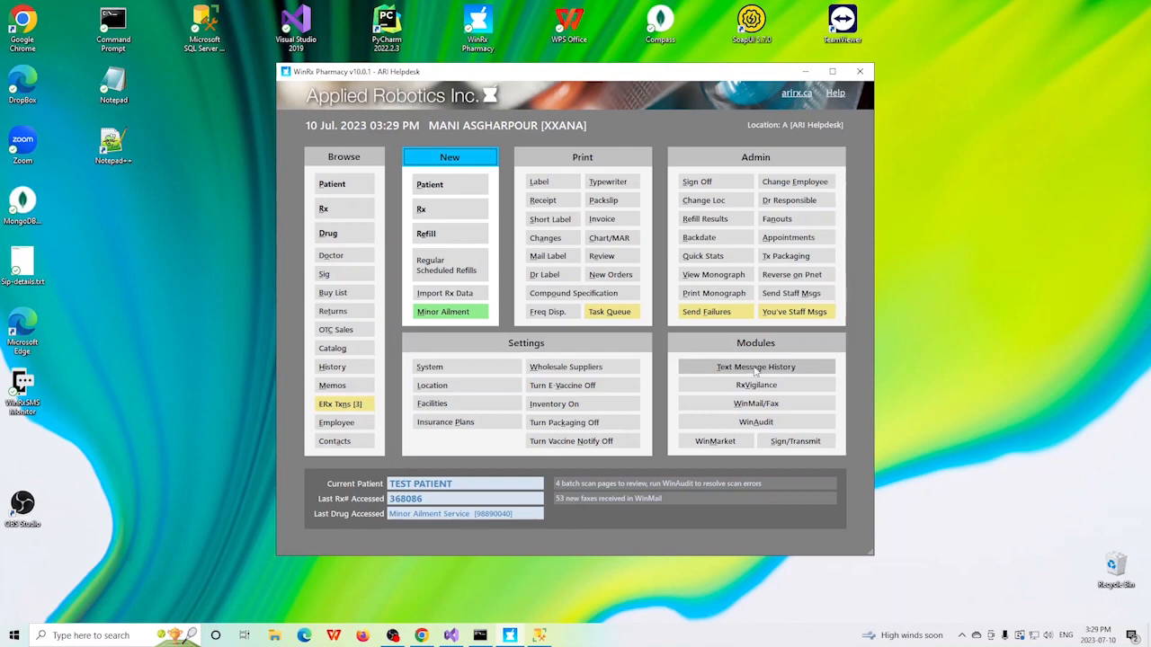
# Step: Bring up the current patient's text message history and start a follow-up to the reply "pain is no better"
pyautogui.click(756, 370)
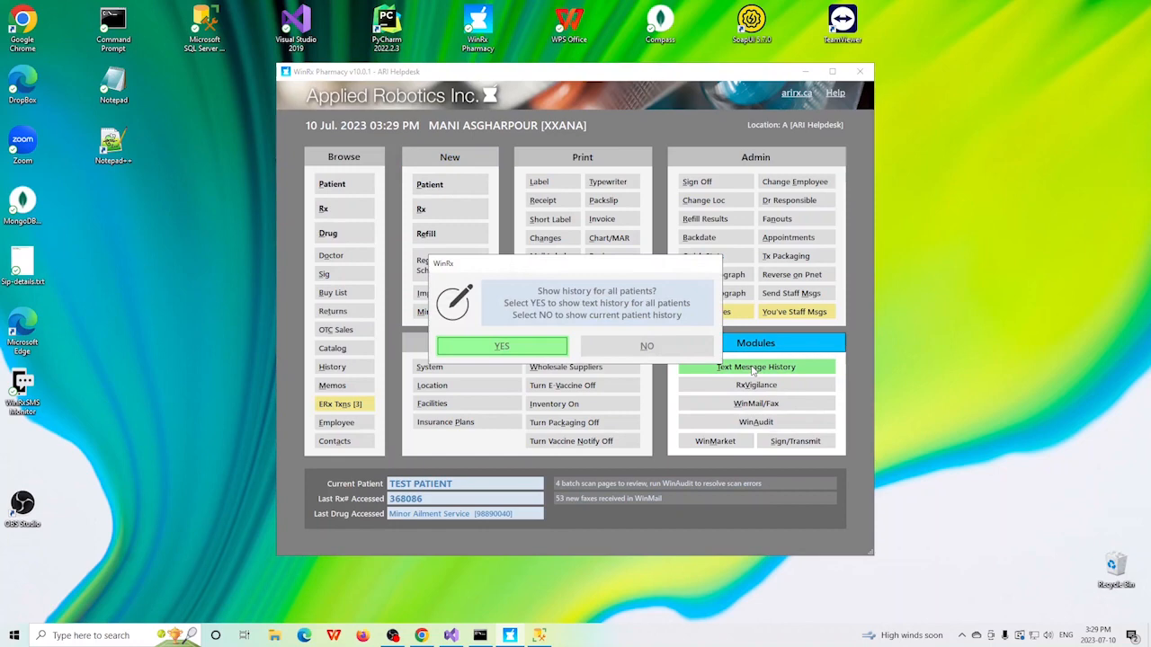
pyautogui.click(649, 348)
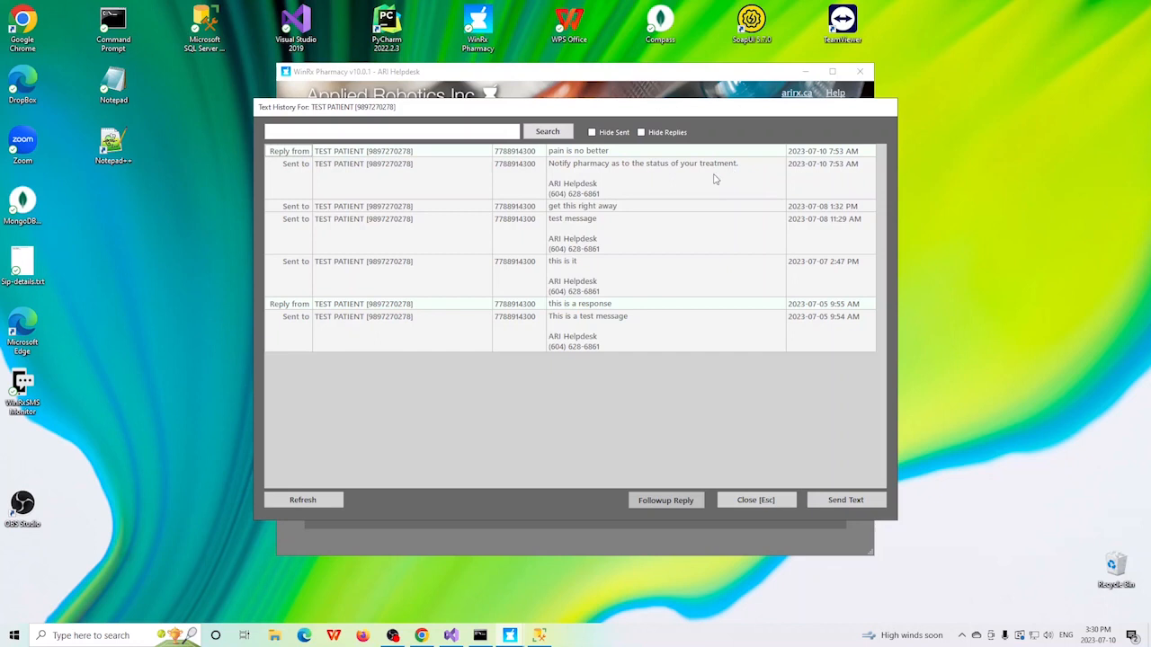
pyautogui.click(564, 154)
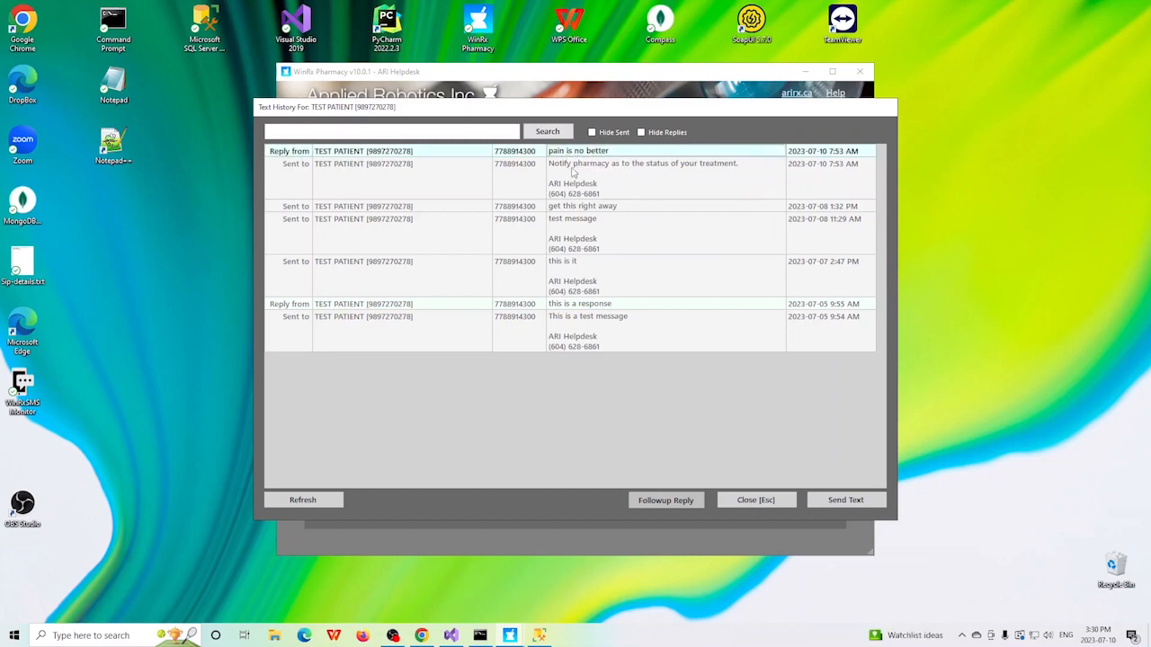
pyautogui.click(663, 503)
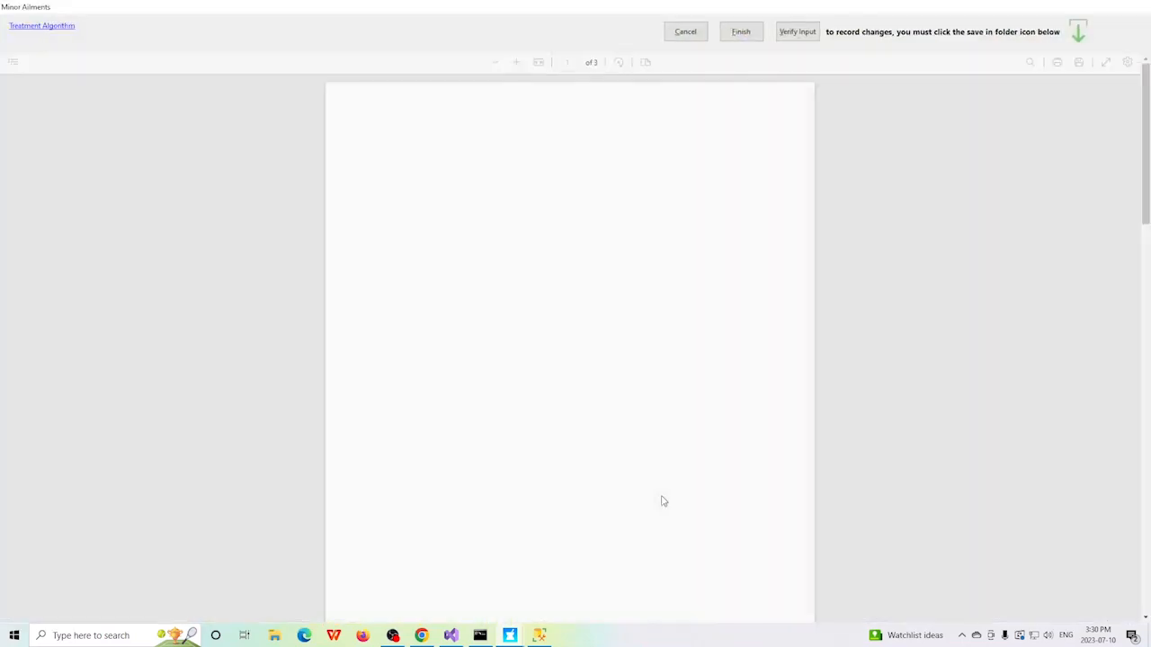
# Step: Mark "Symptoms not improved despite 7 days treatment" and "Yes → Refer" on the hemorrhoids assessment, and save the form
pyautogui.scroll(-2, 846, 234)
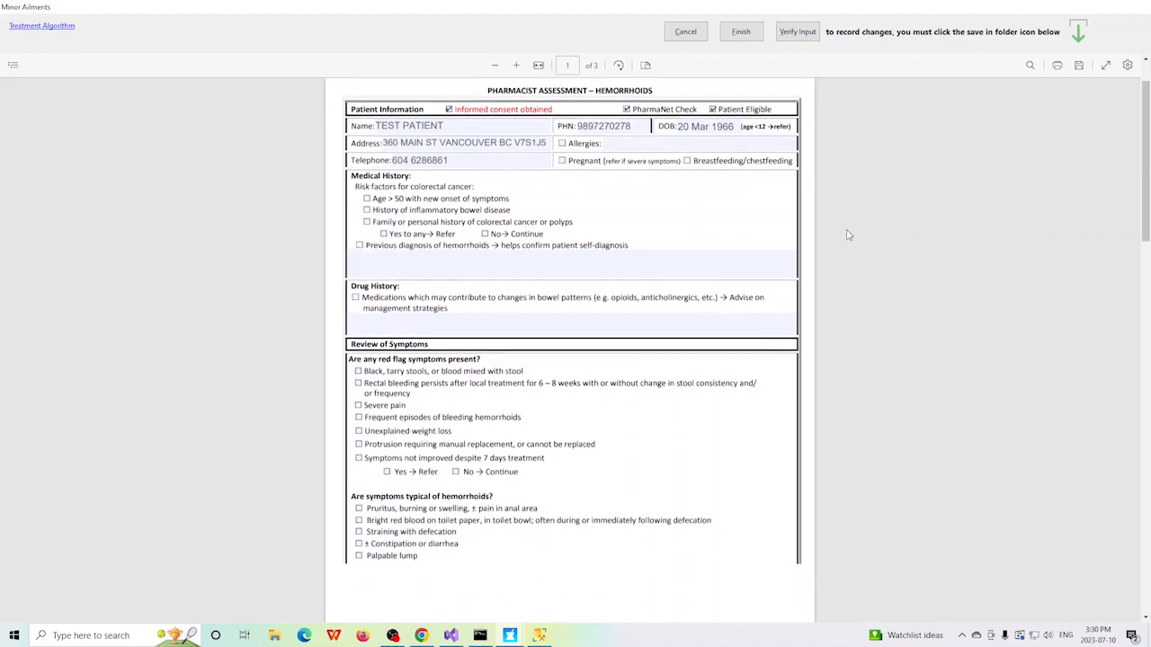
pyautogui.scroll(-3, 846, 235)
pyautogui.scroll(-2, 891, 267)
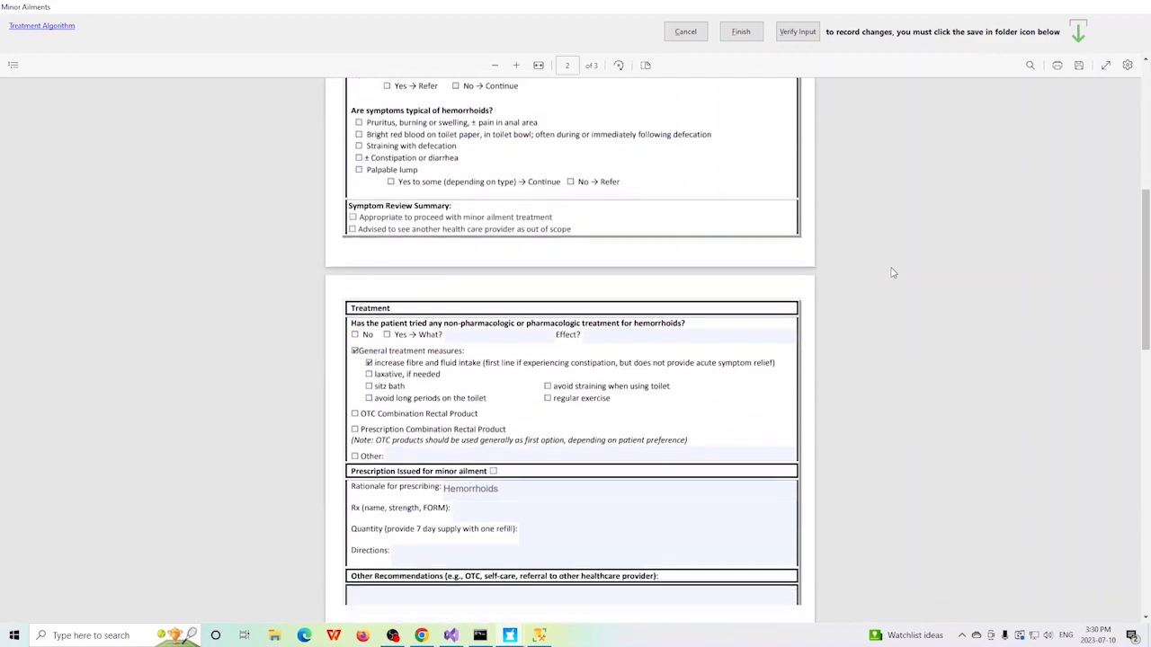
pyautogui.scroll(-5, 893, 273)
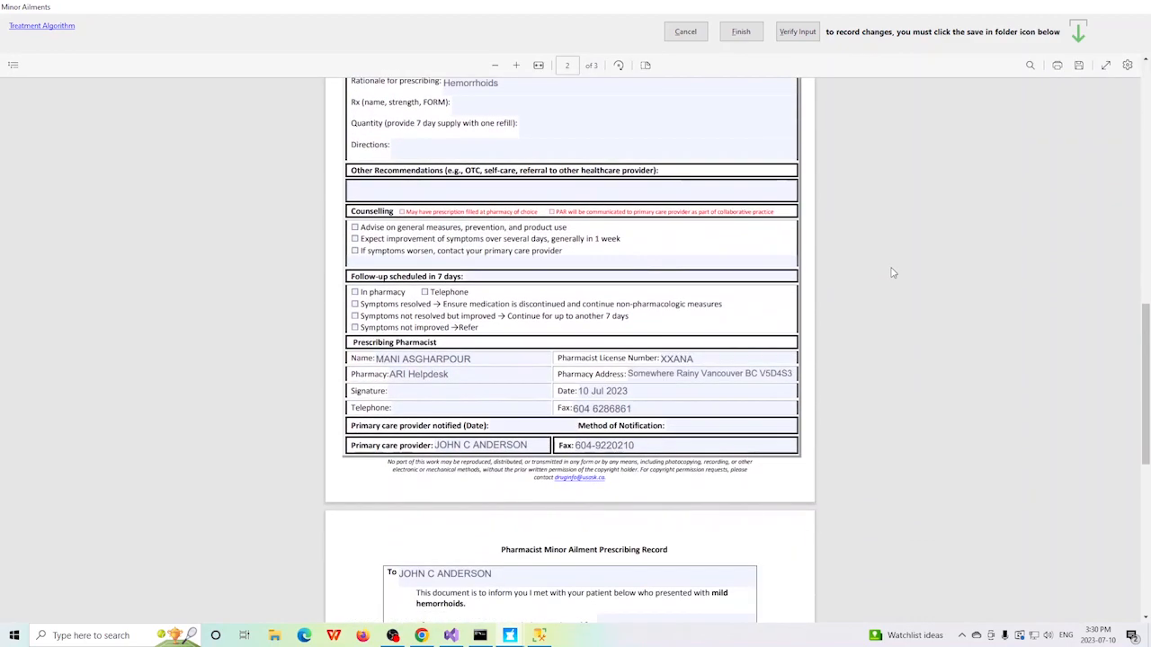
pyautogui.scroll(3, 893, 272)
pyautogui.scroll(2, 893, 272)
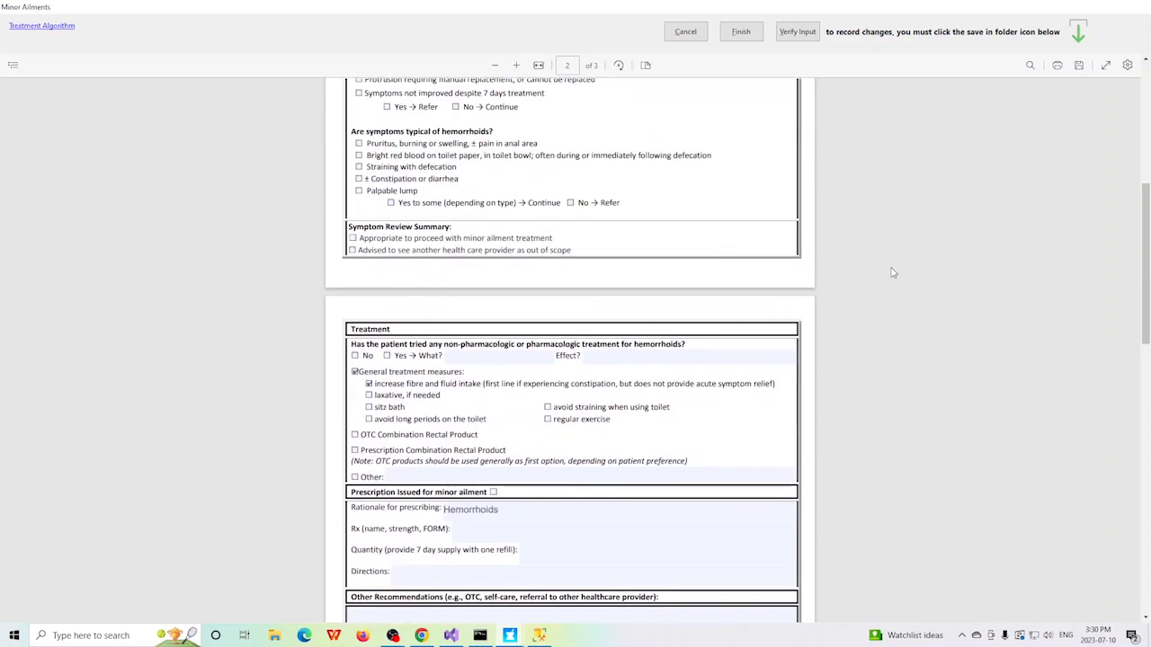
pyautogui.scroll(2, 893, 272)
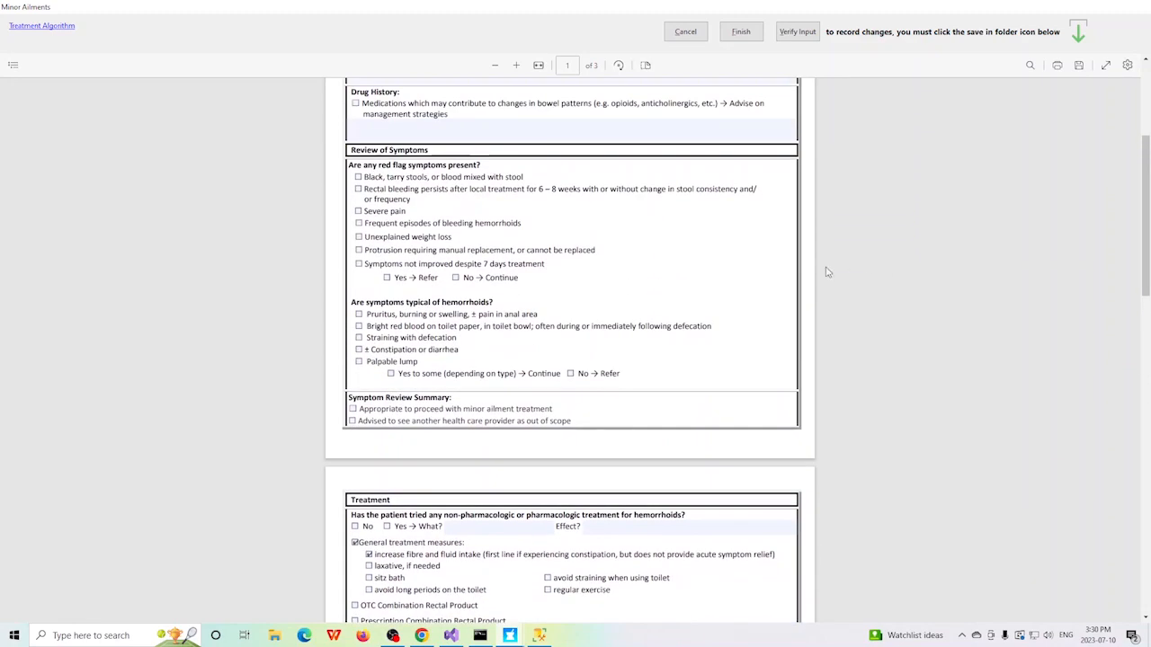
pyautogui.click(359, 264)
pyautogui.click(387, 278)
pyautogui.click(1080, 70)
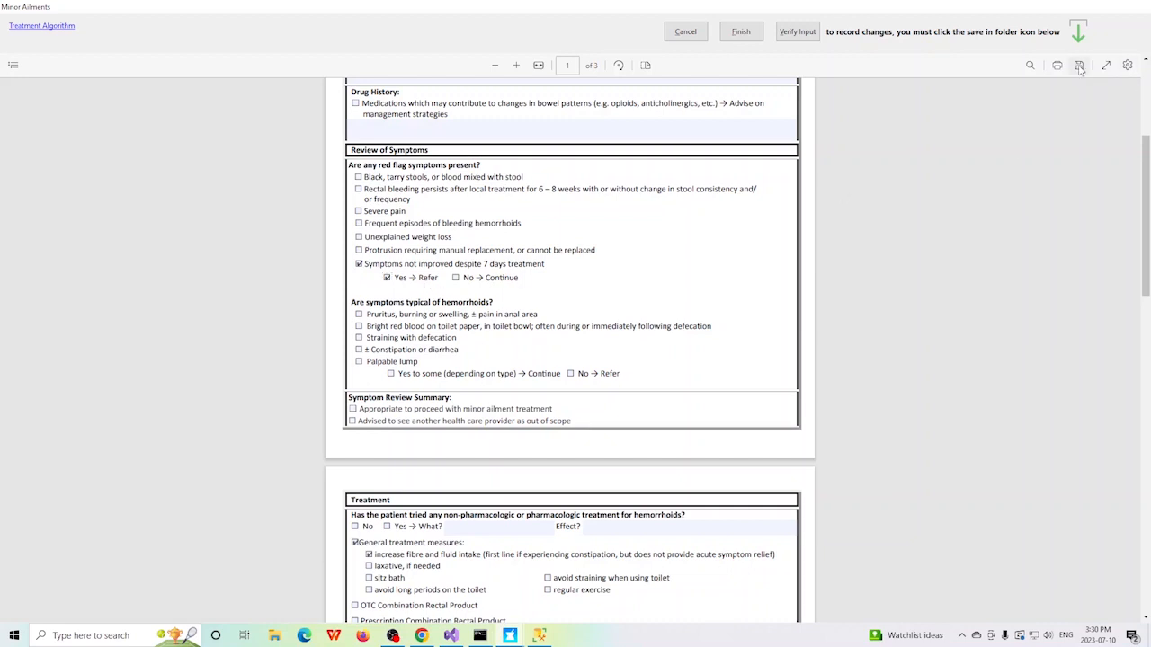
# Step: Finish the follow-up assessment with a referral to the primary care doctor and sign it with the user ID
pyautogui.click(743, 33)
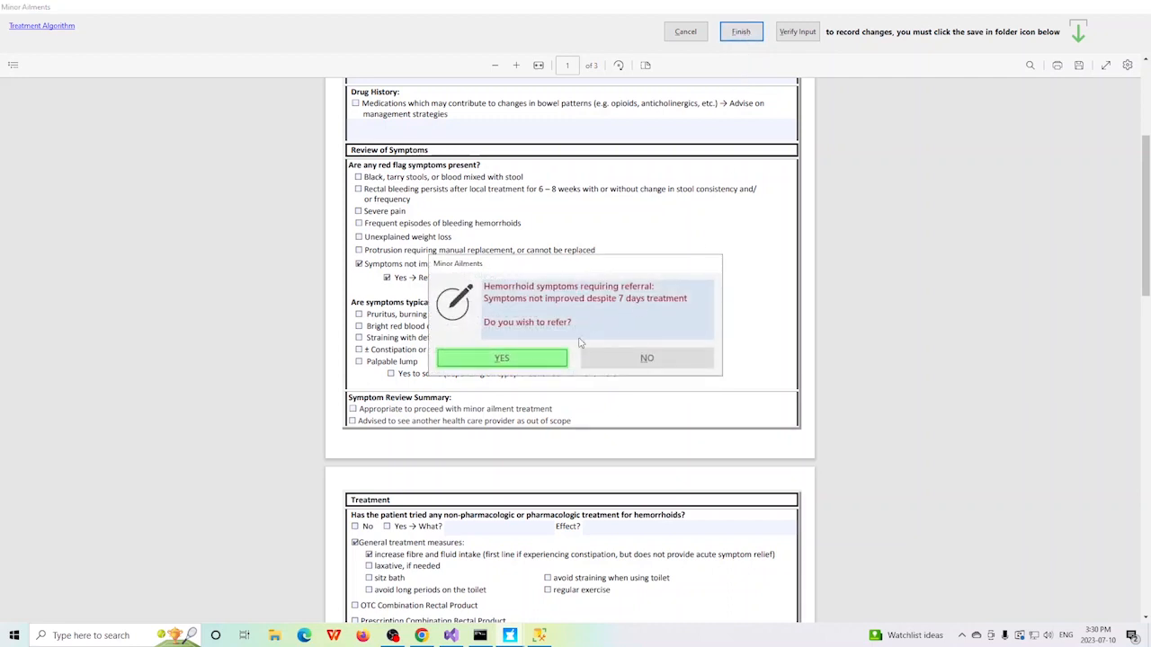
pyautogui.click(501, 358)
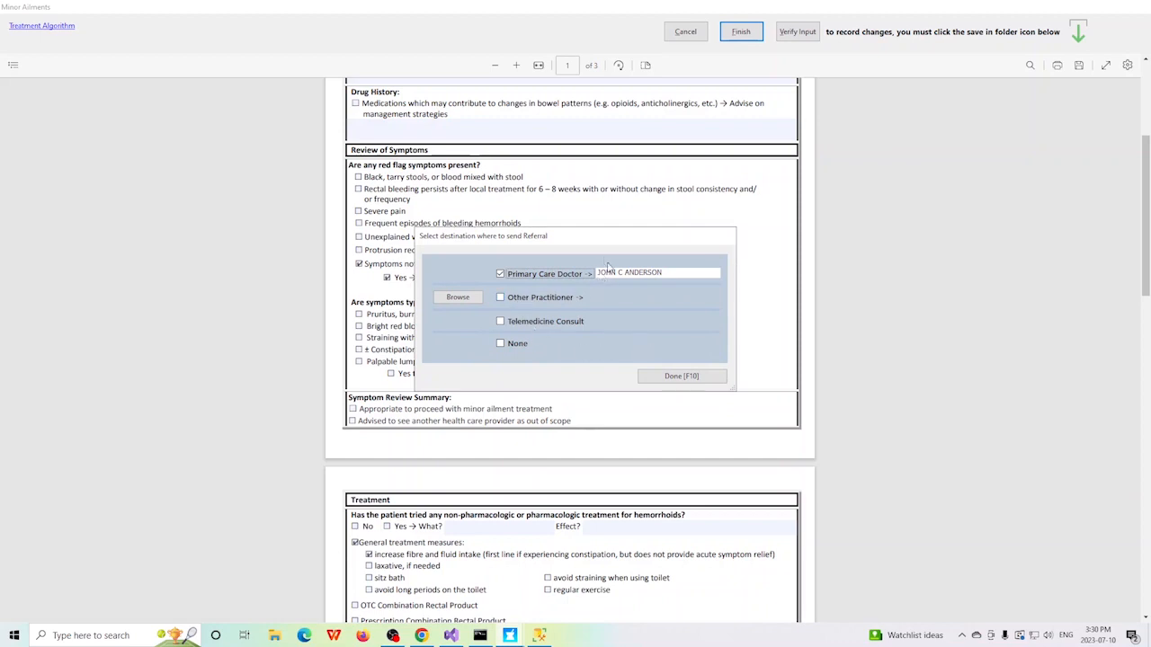
pyautogui.click(671, 377)
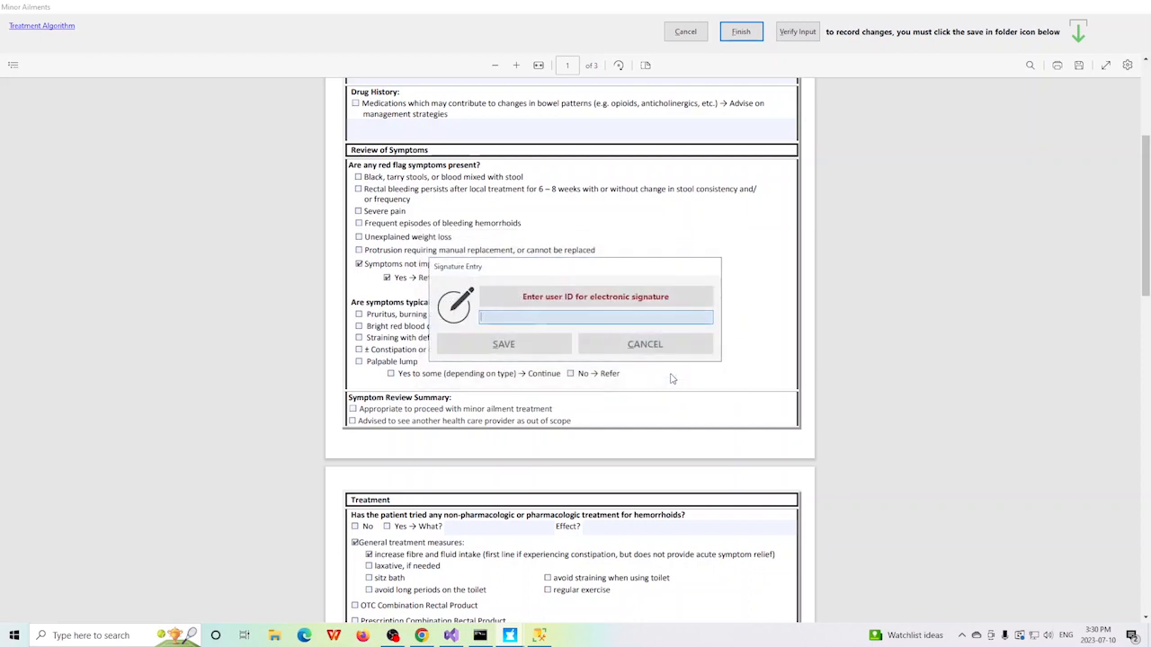
pyautogui.write('sos')
pyautogui.press('Return')
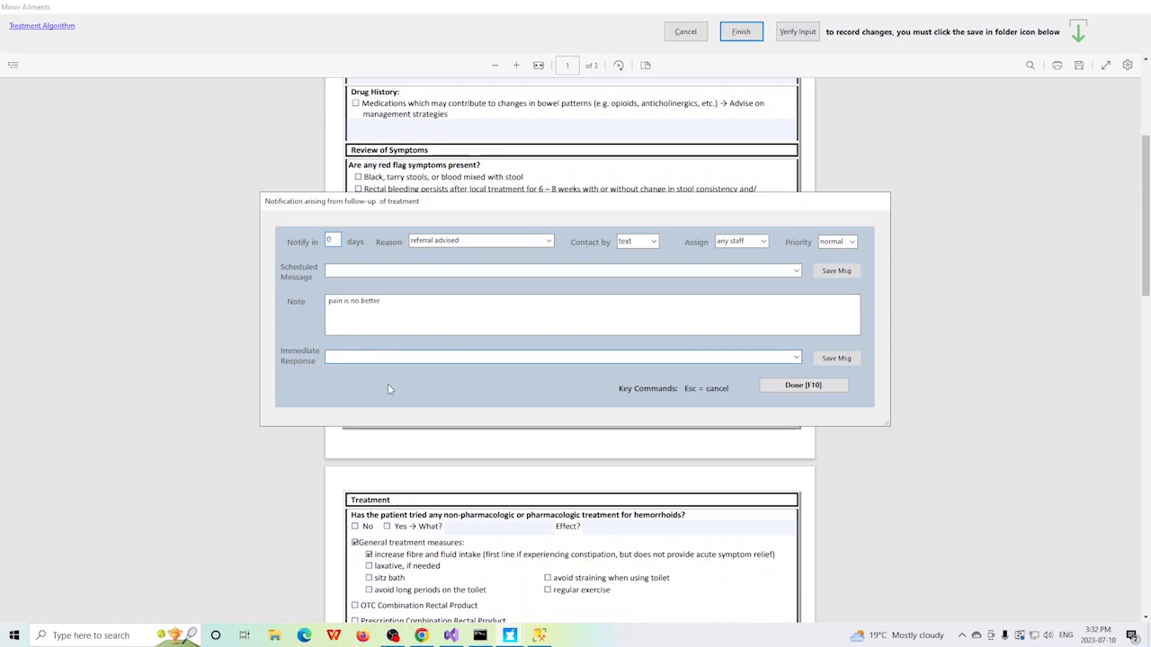
# Step: Choose the immediate response to continue treatment but contact a physician, and set a 7-day notification with reason "confirm patient has contacted a physician"
pyautogui.click(795, 358)
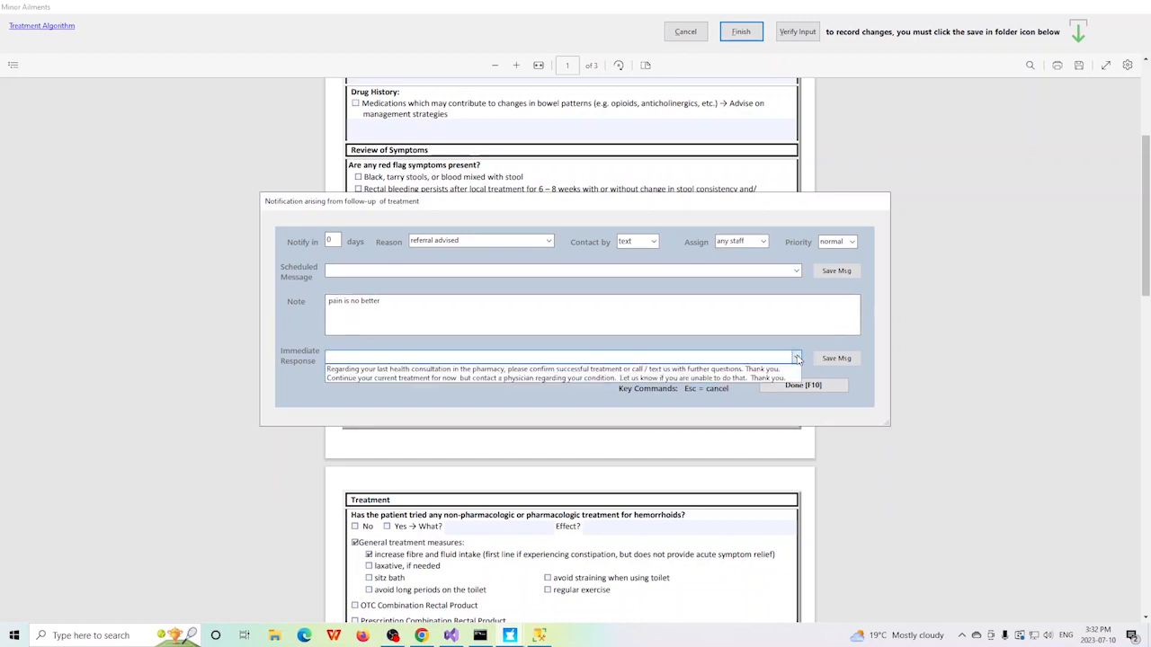
pyautogui.click(544, 379)
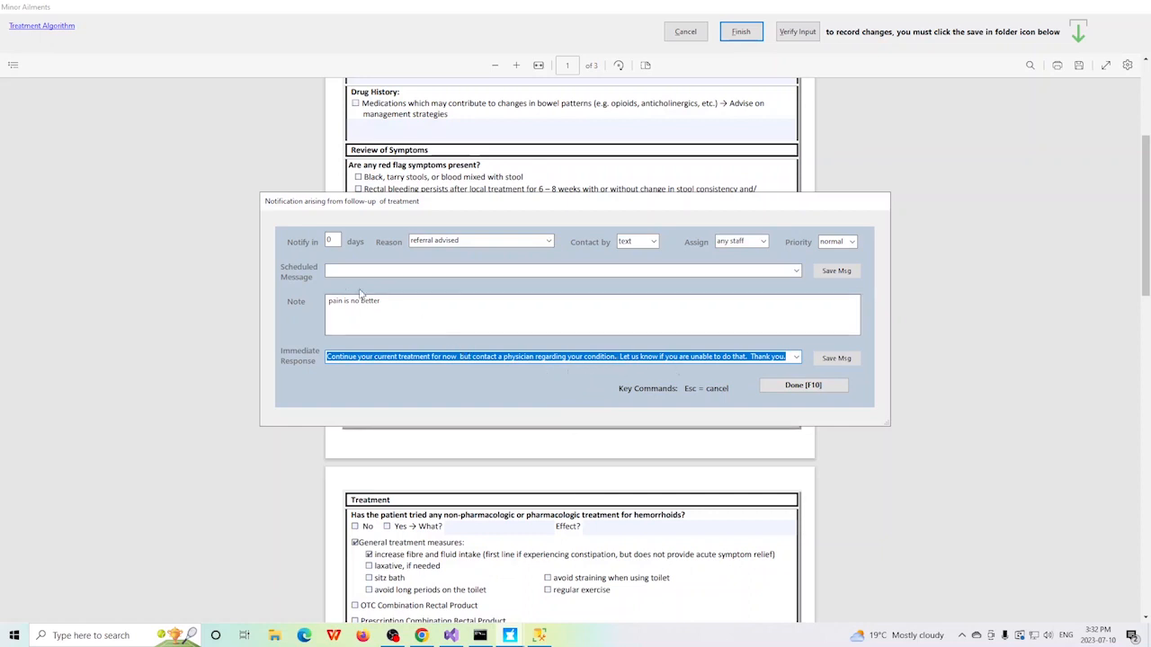
pyautogui.click(331, 239)
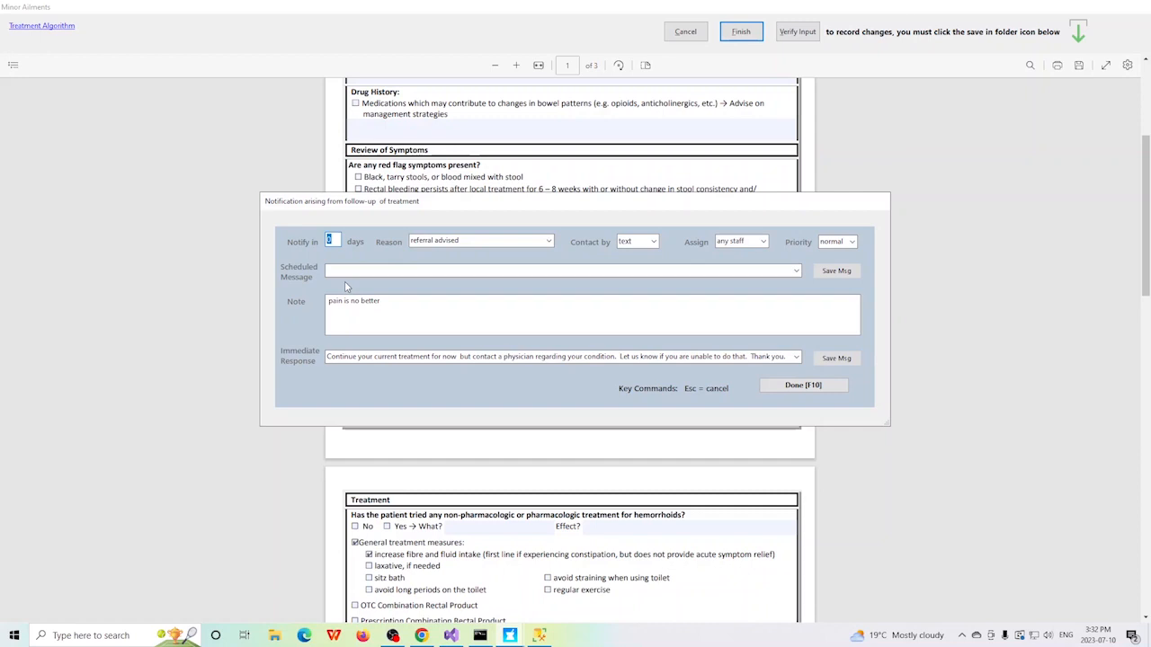
pyautogui.write('7')
pyautogui.click(547, 242)
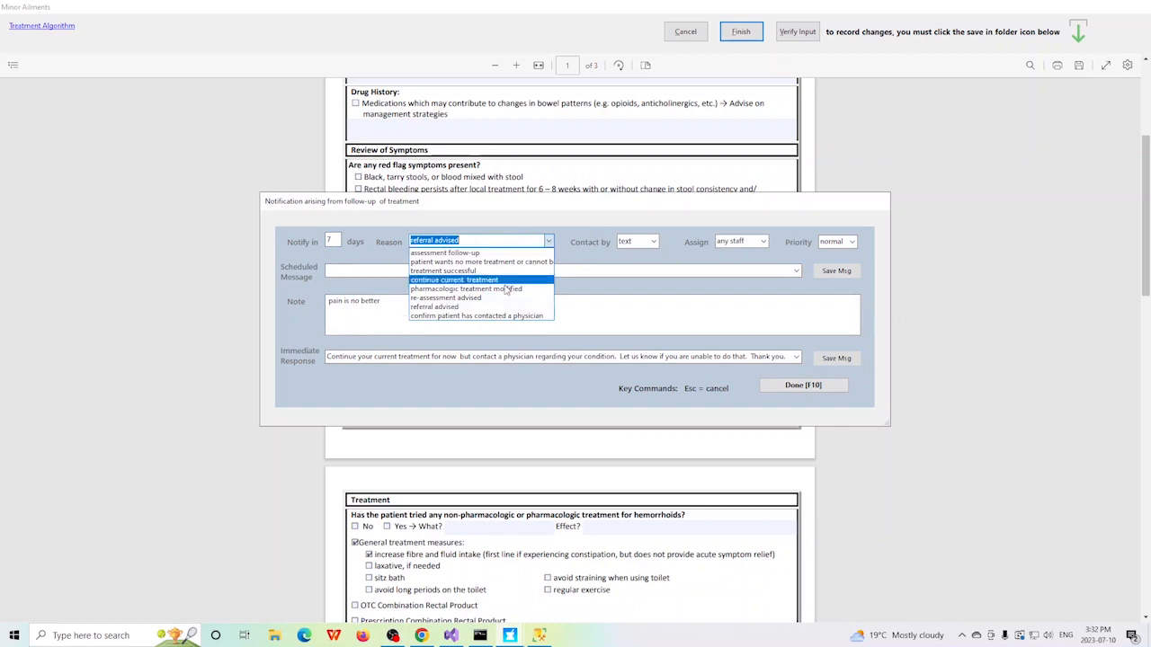
pyautogui.click(474, 317)
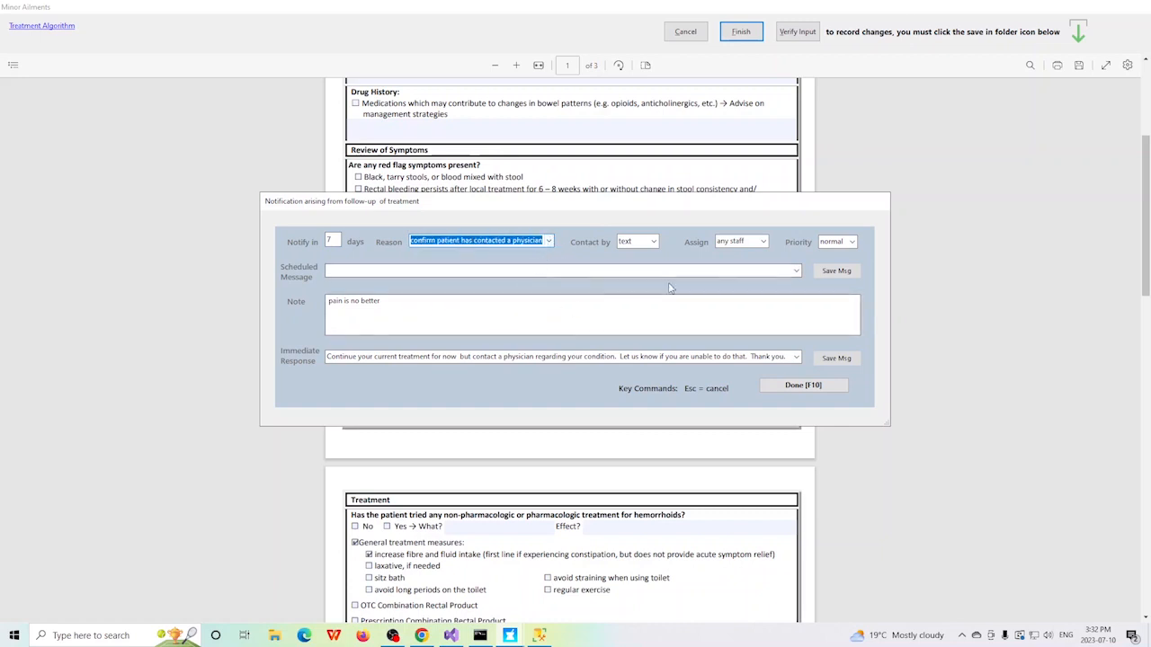
# Step: Enter the scheduled message "Regarding your previous treatment, please contact us if you have been unable to arrange to see a physician." and complete the notification
pyautogui.click(797, 270)
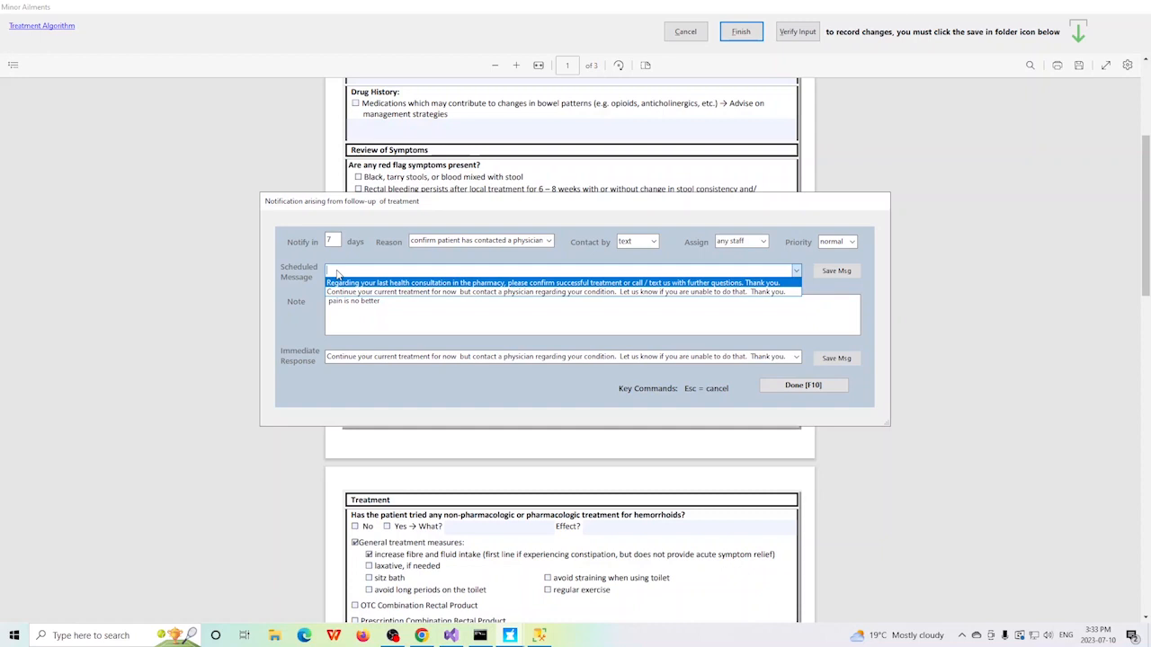
pyautogui.write('Regarding your previous treatment, please conta')
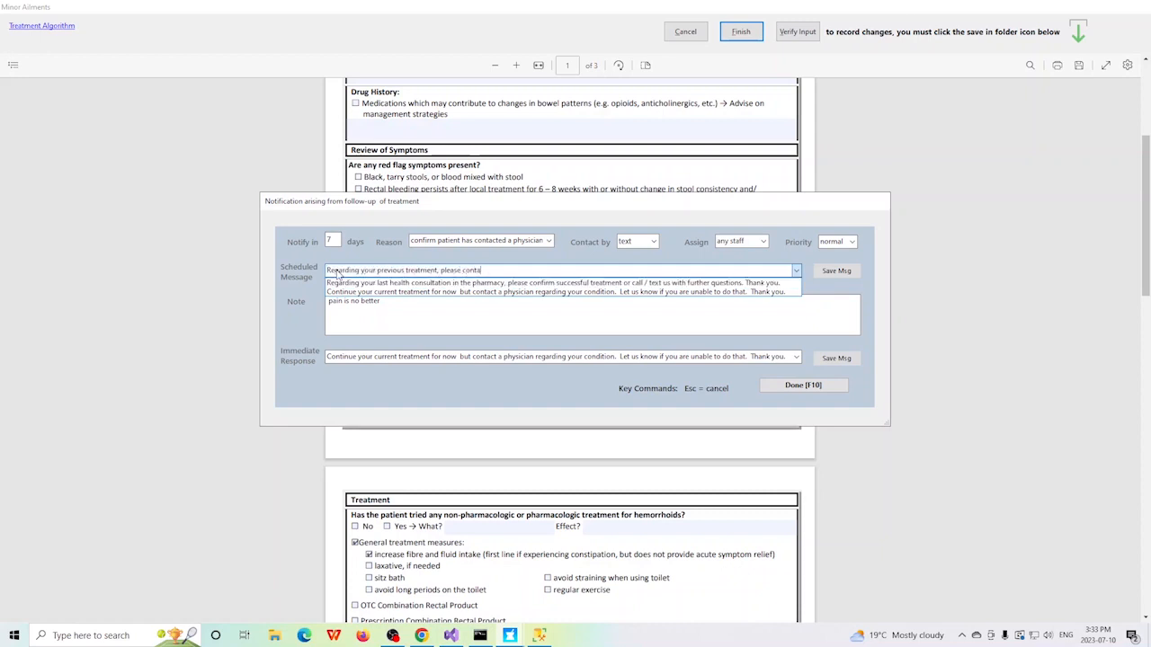
pyautogui.write('ct us if you have been unable to arrange to see a physician.')
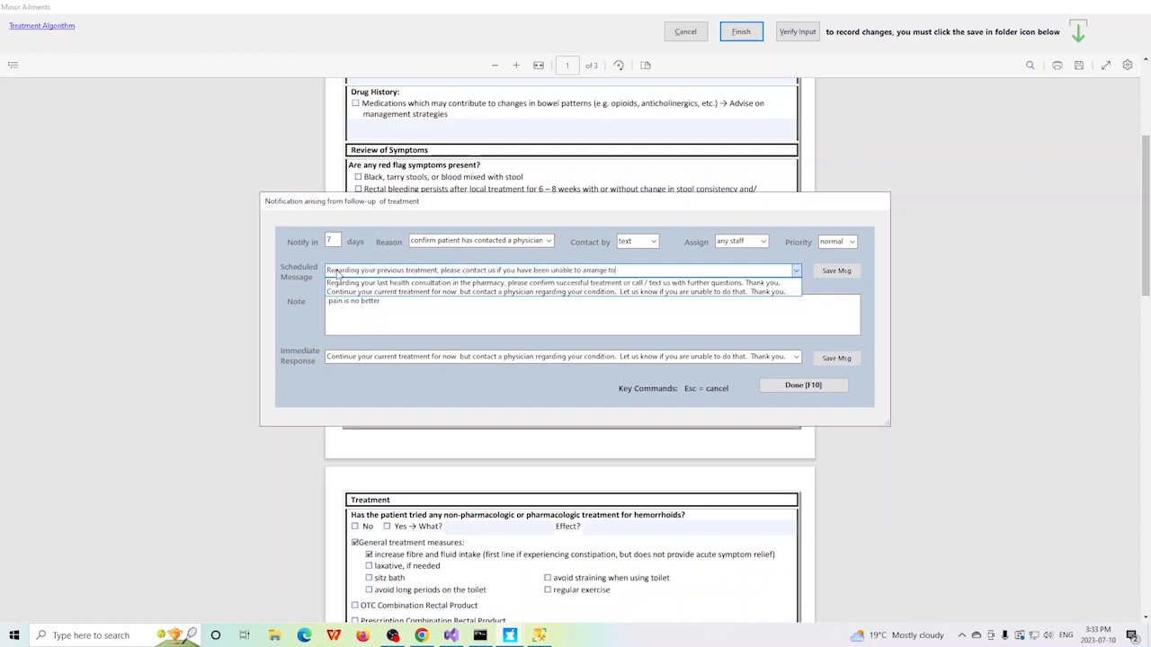
pyautogui.click(706, 272)
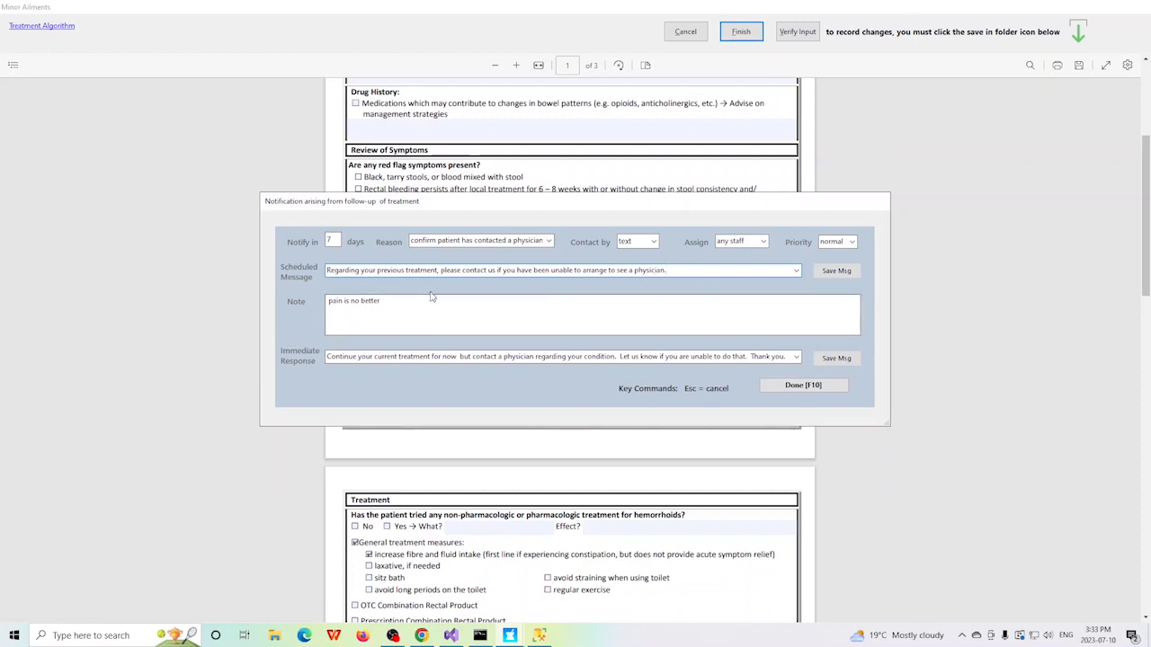
pyautogui.click(815, 387)
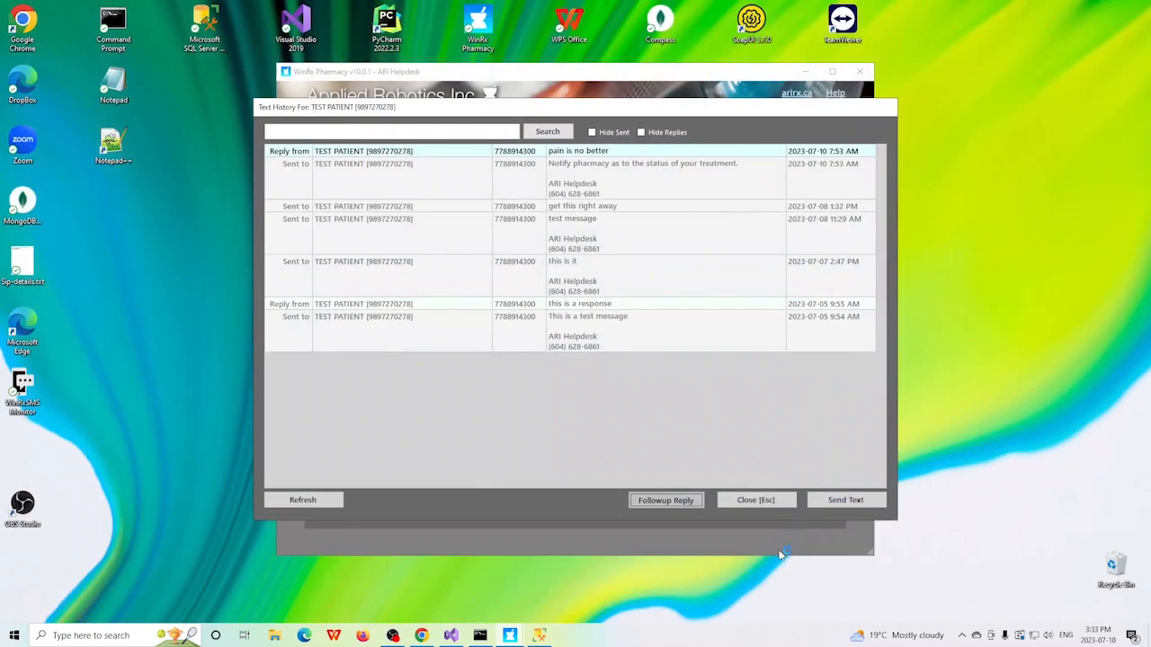
# Step: Open the Hemorrhoids Referral document from the current patient's profile in the PDF viewer, review it, and close it
pyautogui.click(754, 501)
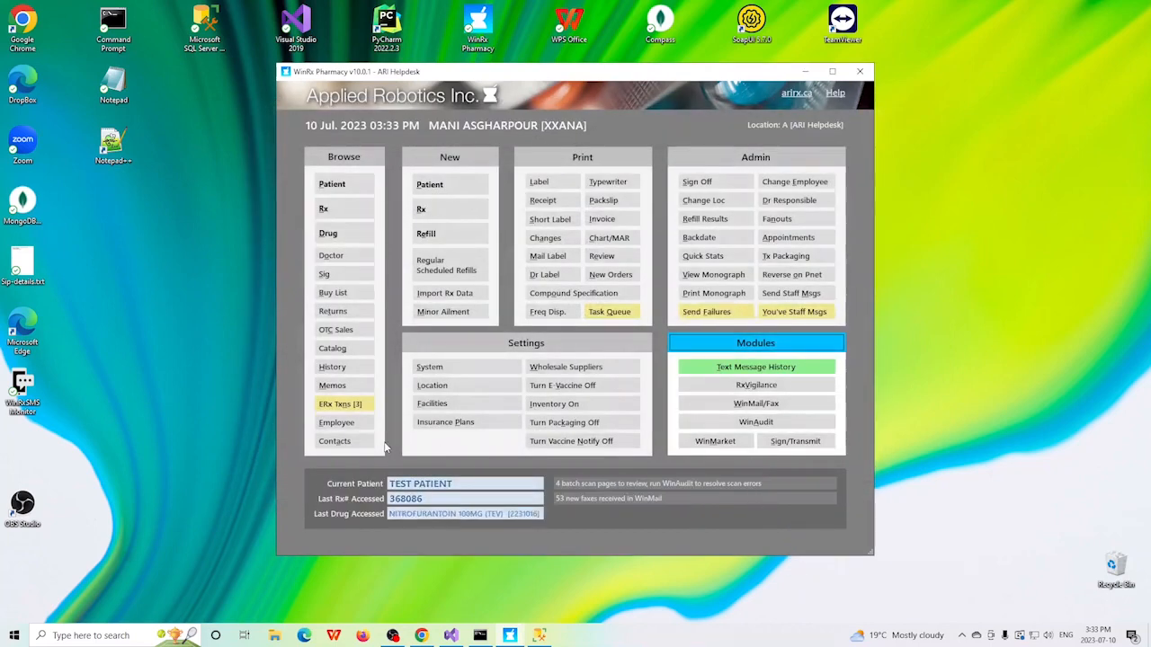
pyautogui.click(335, 184)
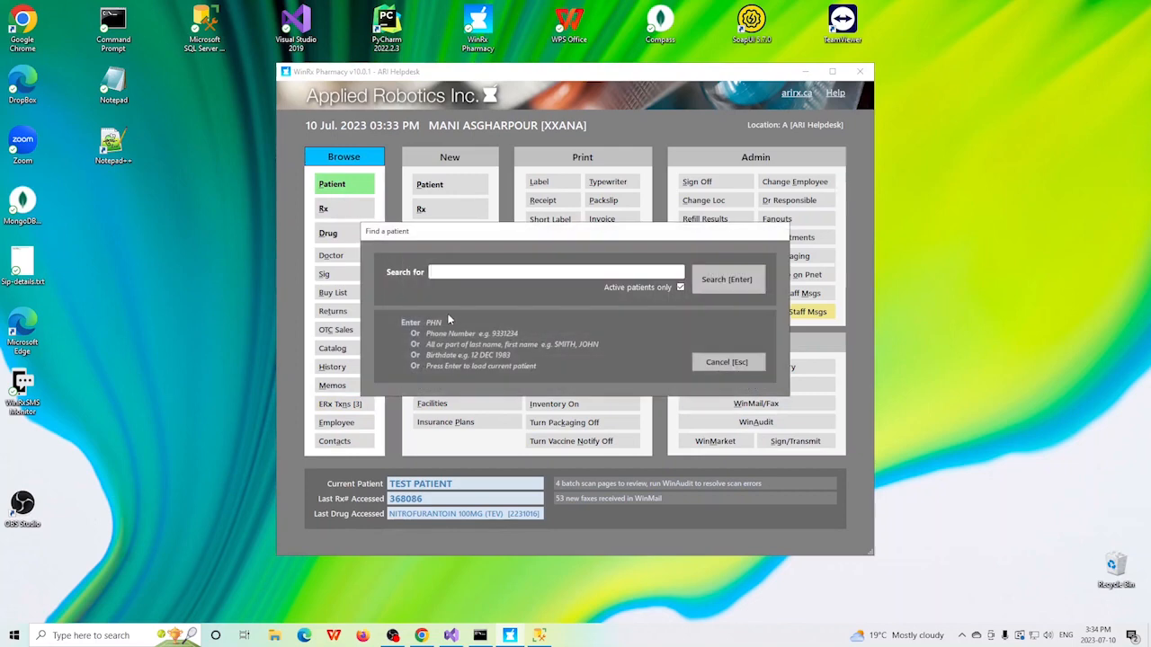
pyautogui.press('Return')
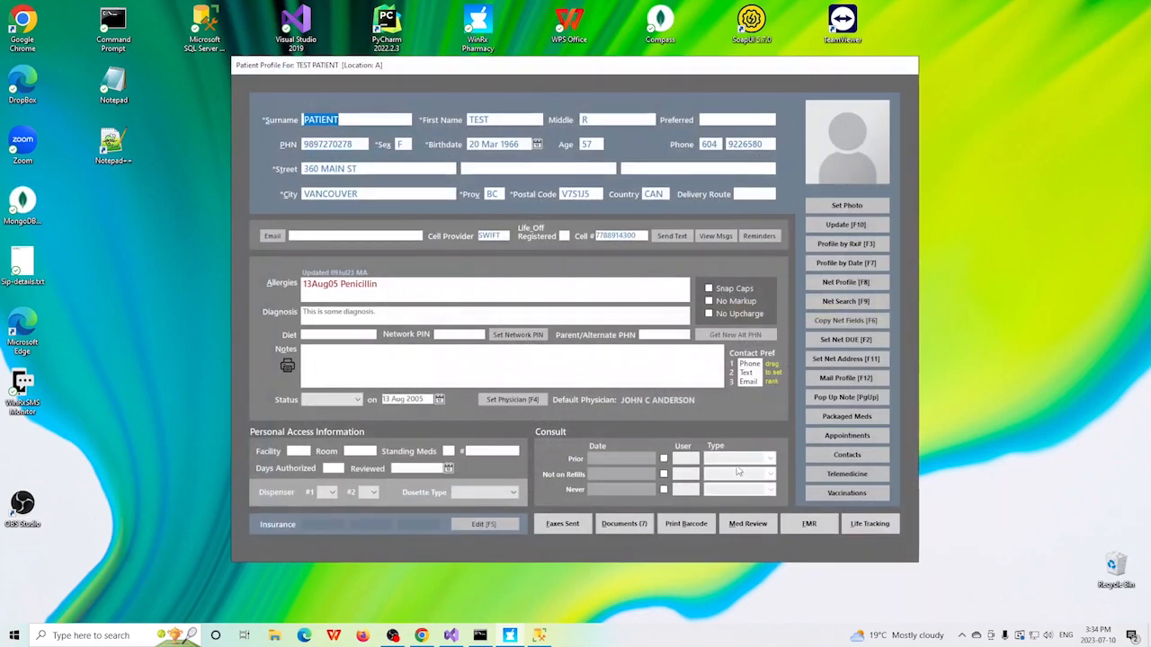
pyautogui.click(624, 524)
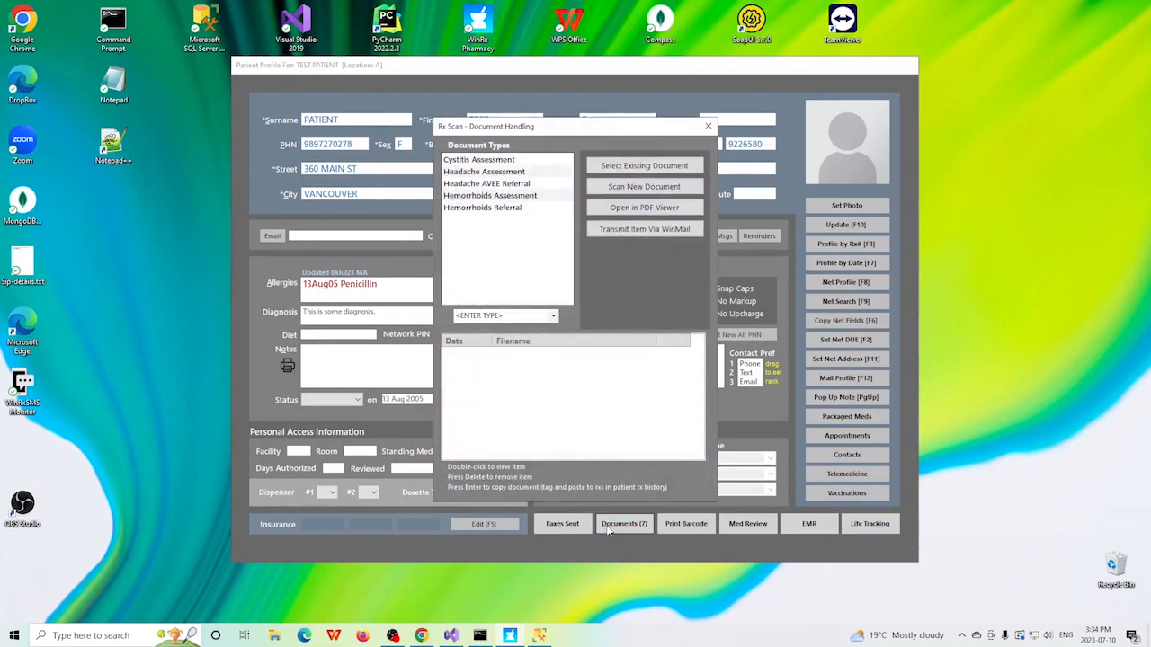
pyautogui.click(483, 209)
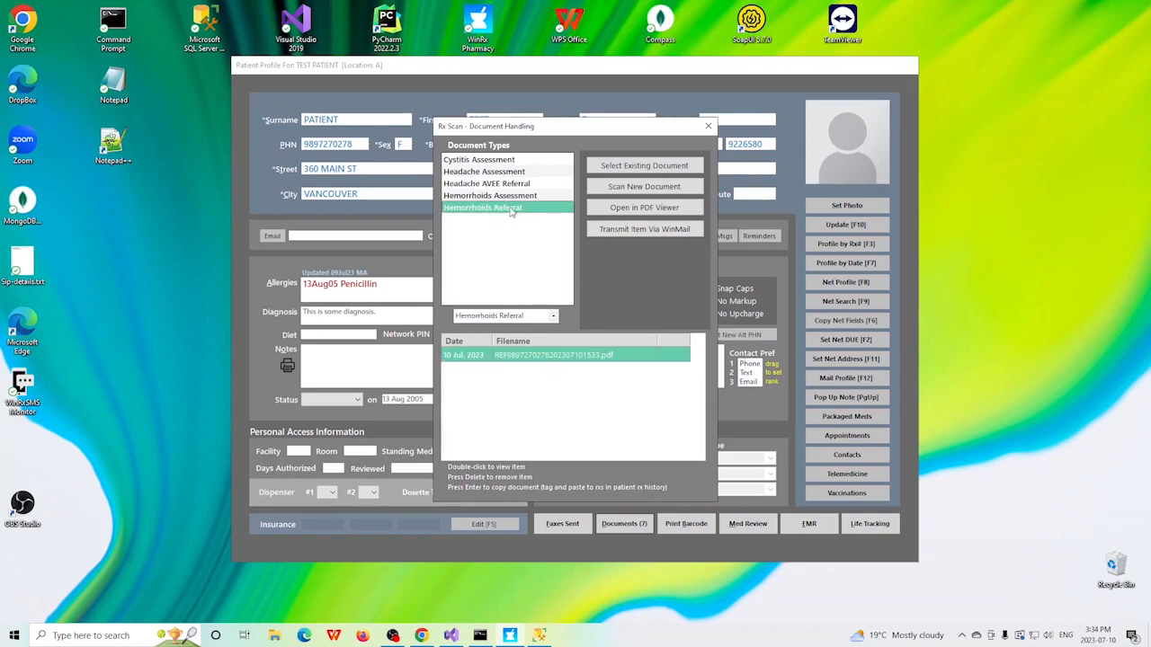
pyautogui.click(636, 207)
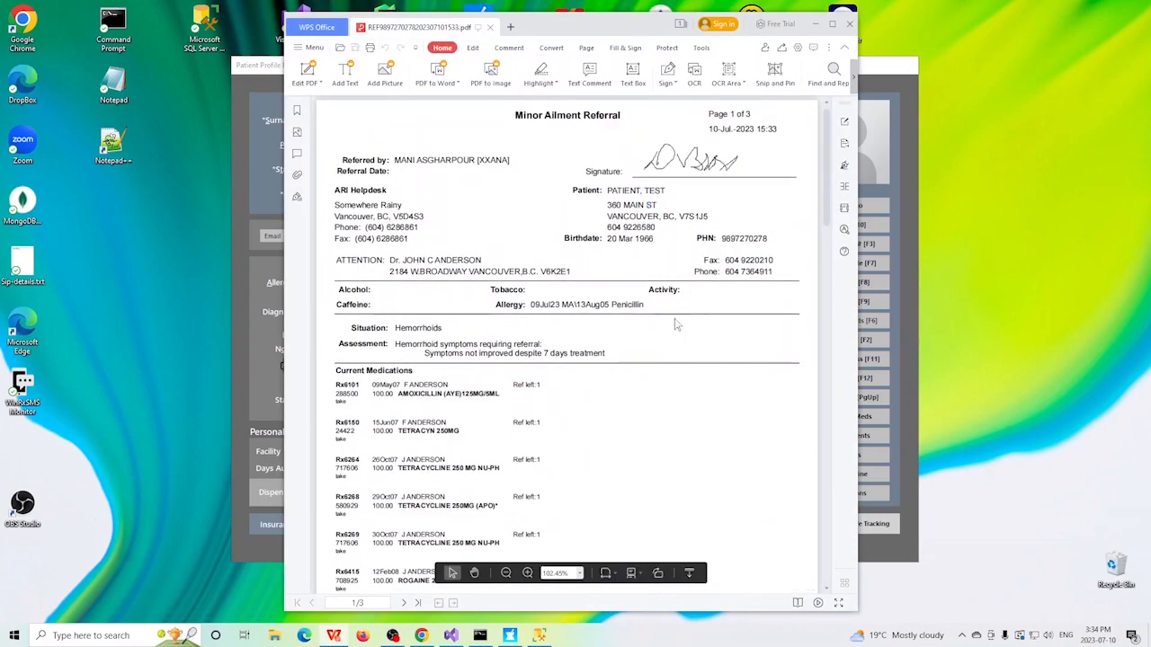
pyautogui.click(848, 26)
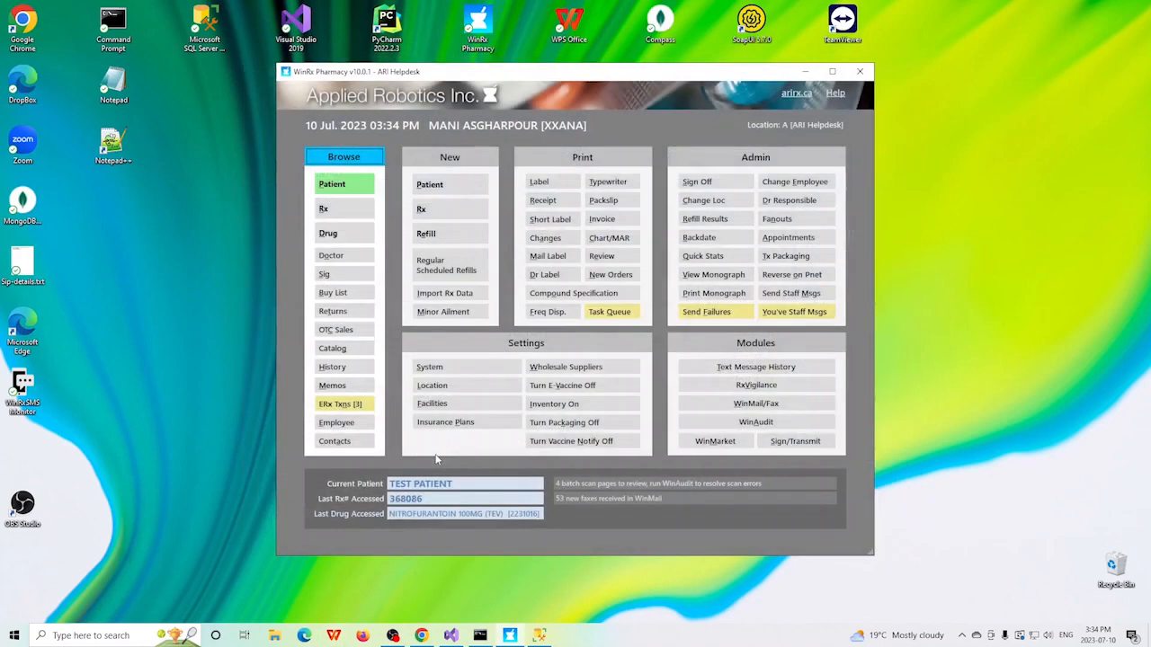
pyautogui.press('Escape')
# Step: Review the in-progress communication "confirm patient has contacted a physician" in the current patient's Life Tracking record, and return to the main screen
pyautogui.click(349, 184)
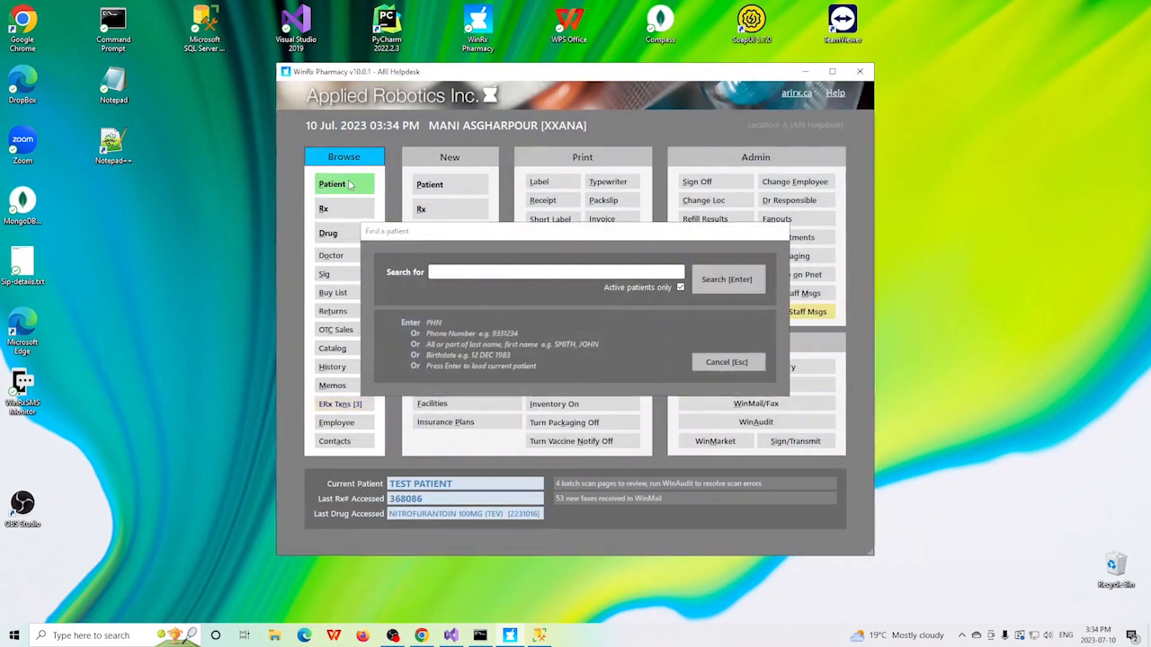
pyautogui.press('Return')
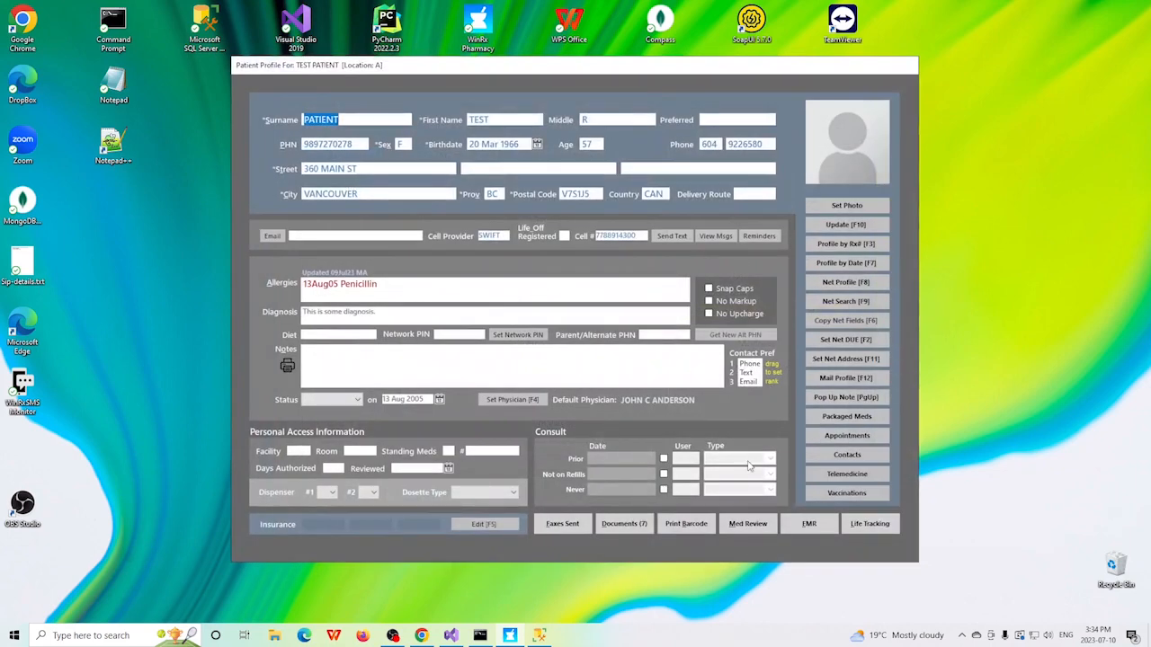
pyautogui.click(870, 526)
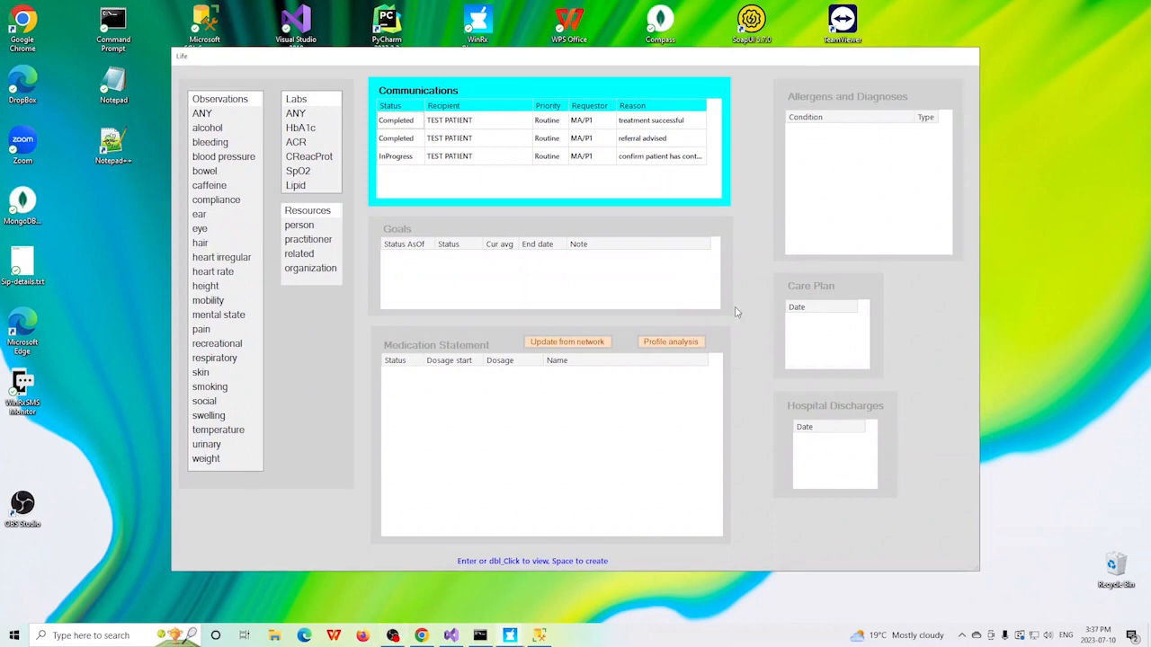
pyautogui.click(410, 161)
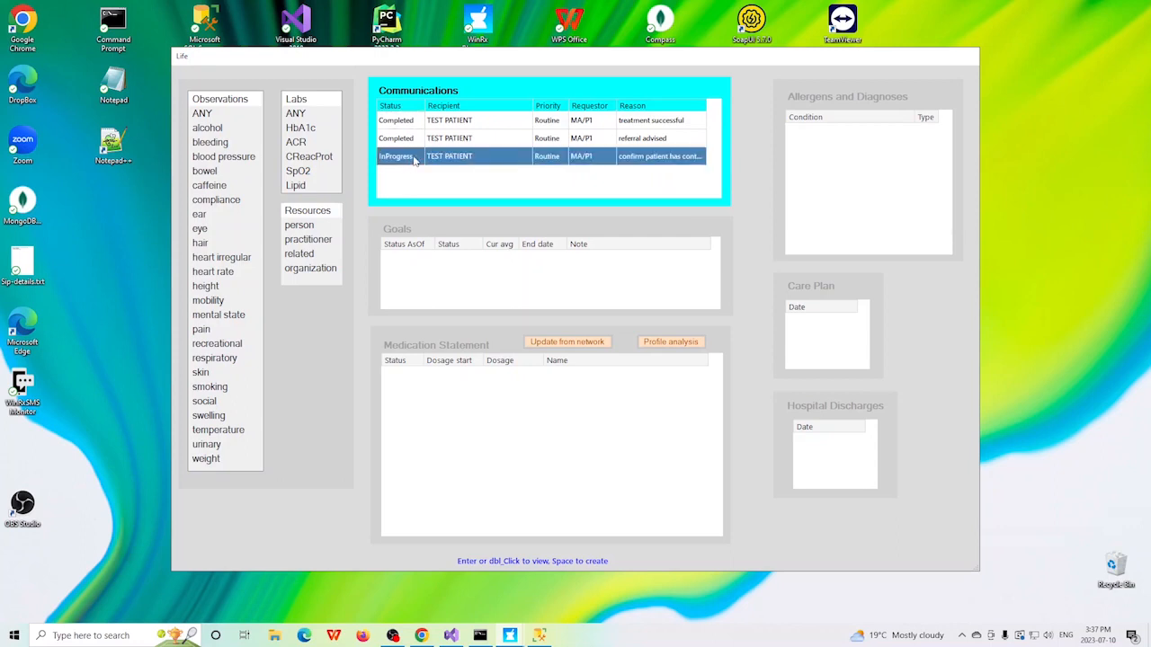
pyautogui.doubleClick(415, 159)
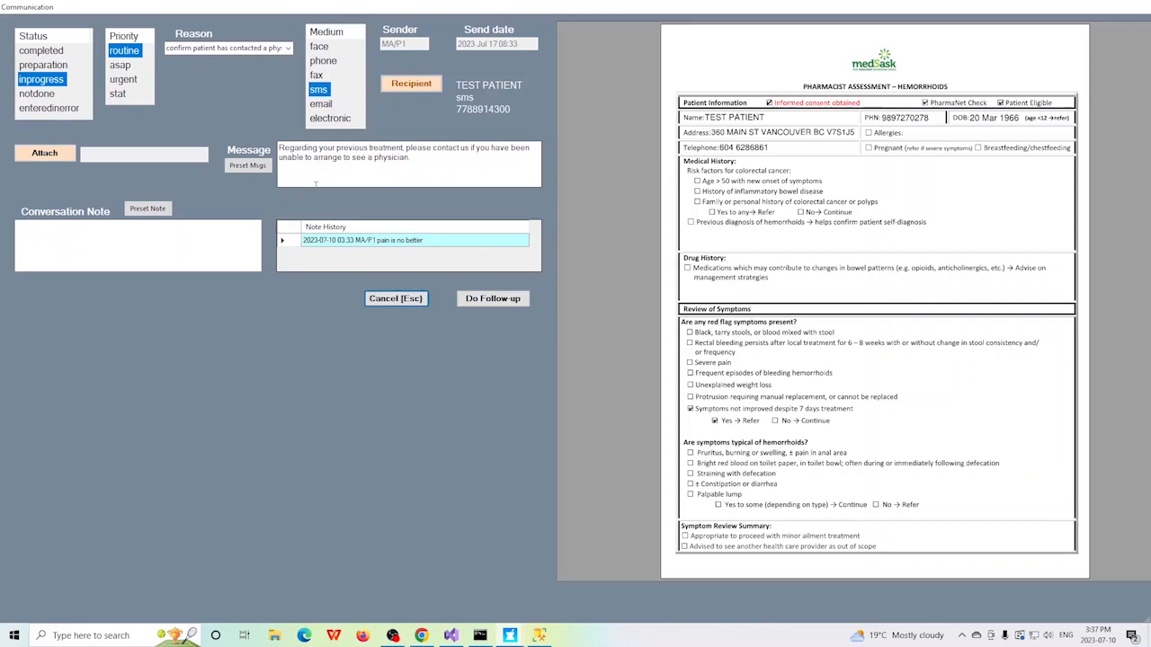
pyautogui.press('Escape')
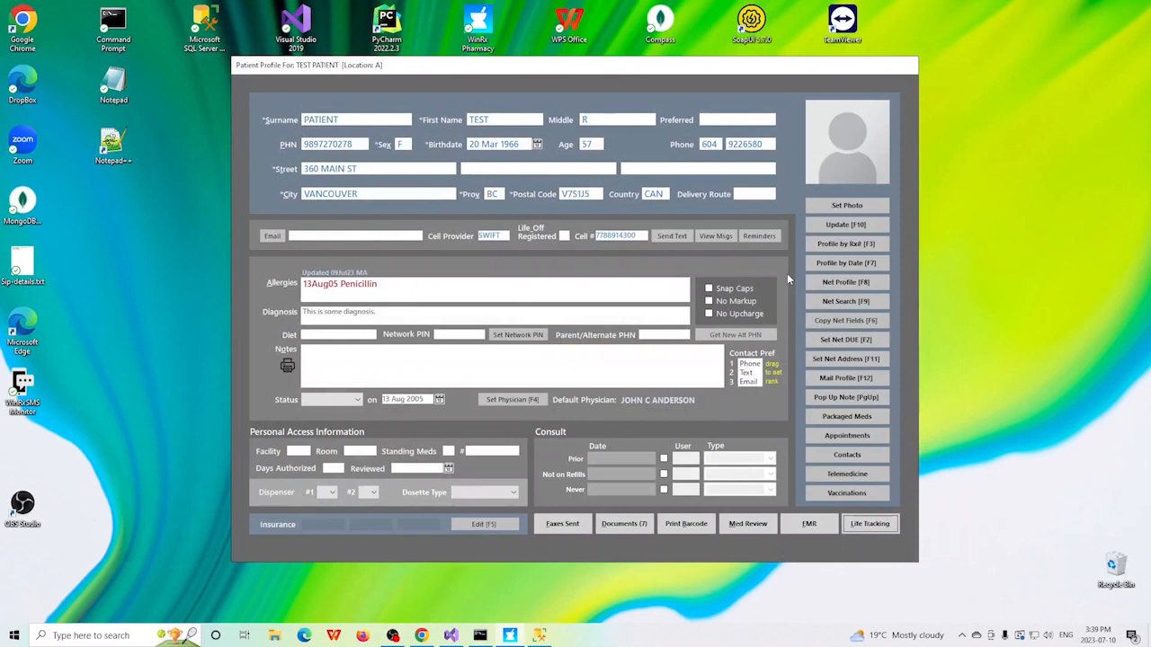
pyautogui.press('Escape')
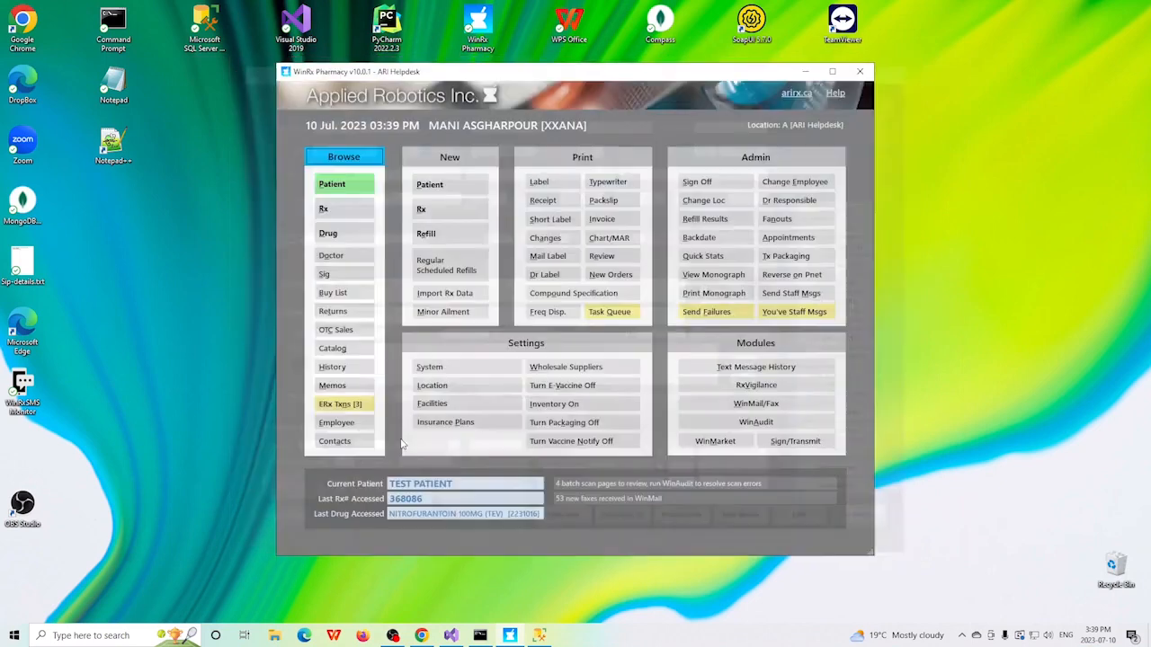
# Step: Review the text message history for the current patient only, and close it
pyautogui.click(746, 369)
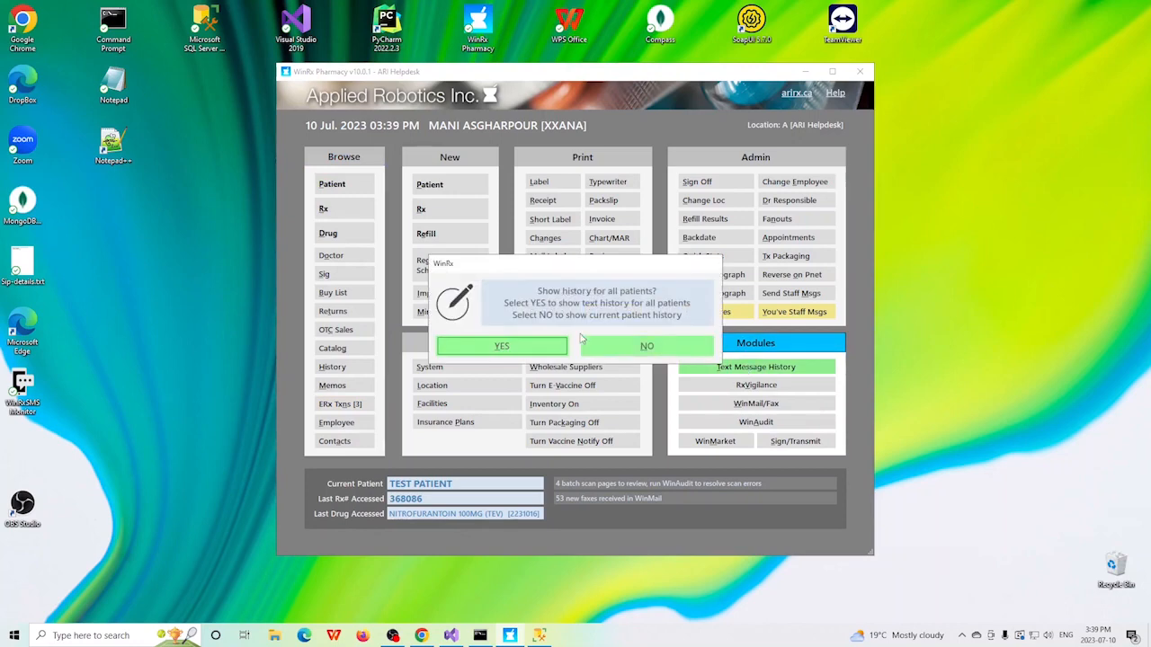
pyautogui.click(647, 349)
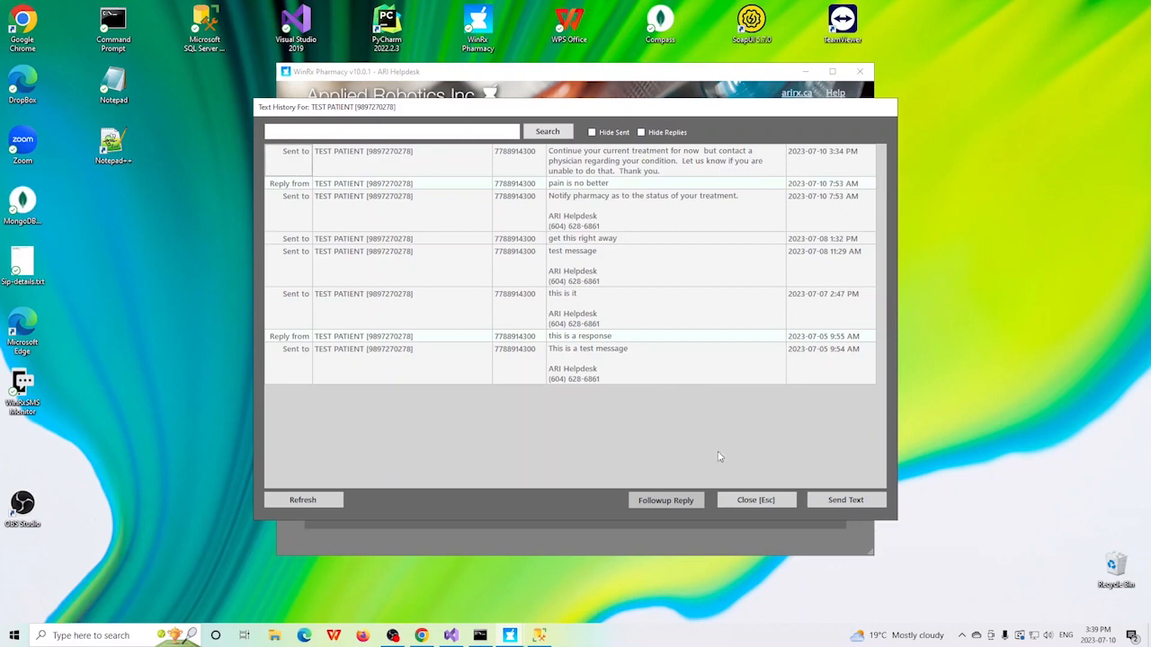
pyautogui.click(755, 501)
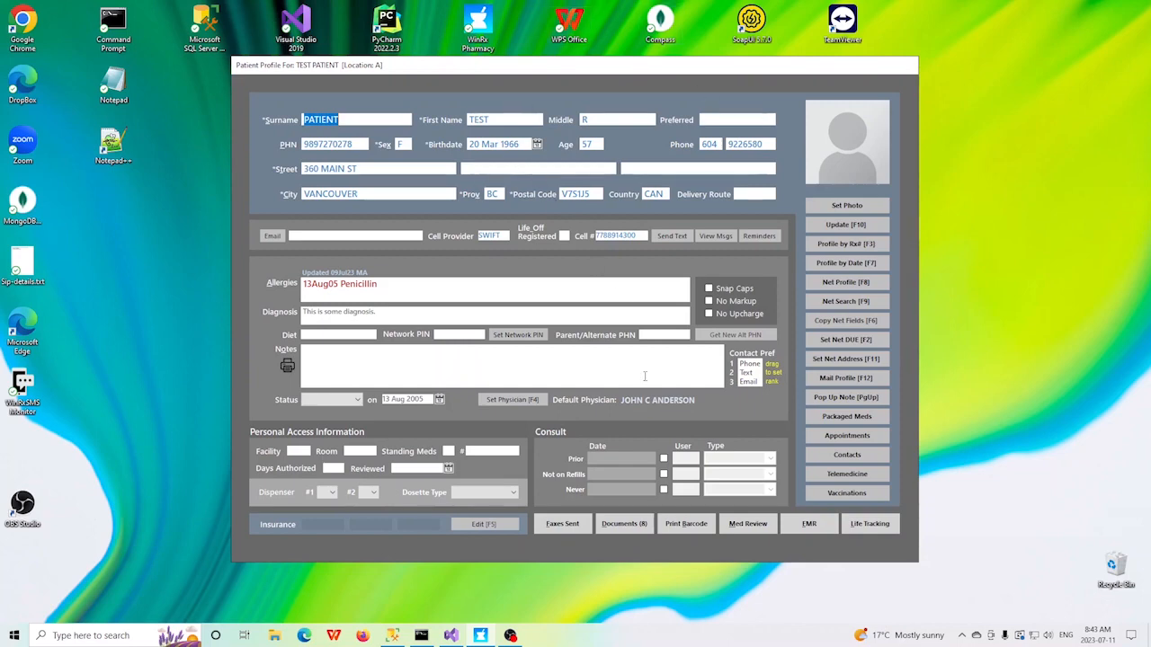
# Step: Open the current patient's documents and start an assessment follow-up on the most recent Hemorrhoids Assessment
pyautogui.click(623, 525)
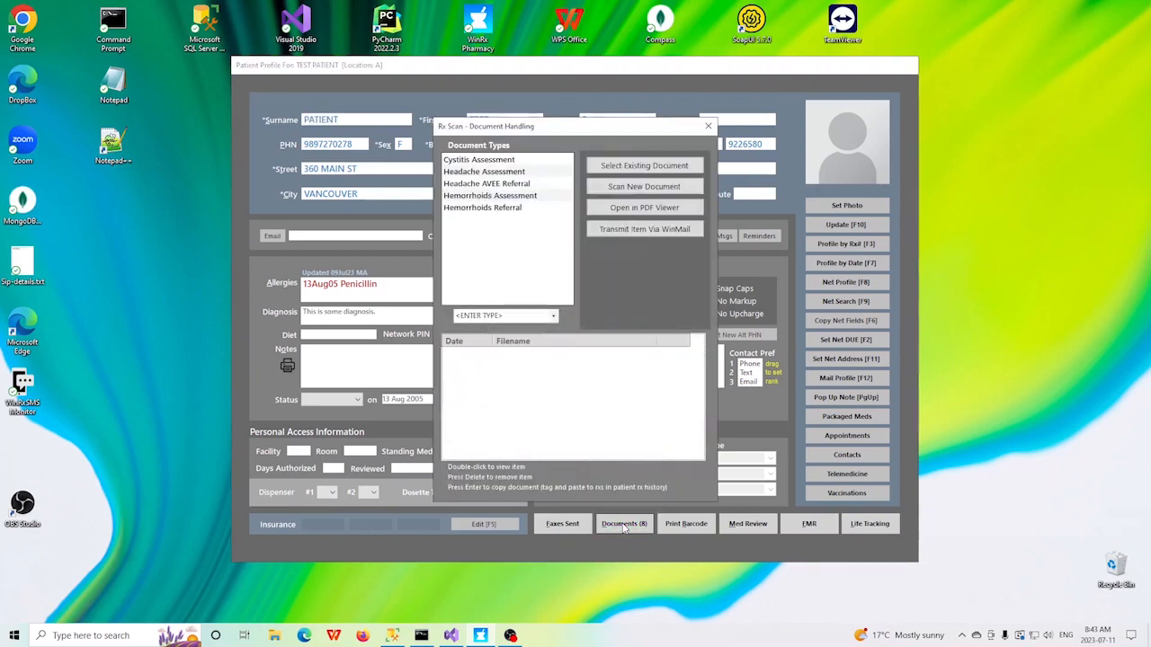
pyautogui.click(483, 197)
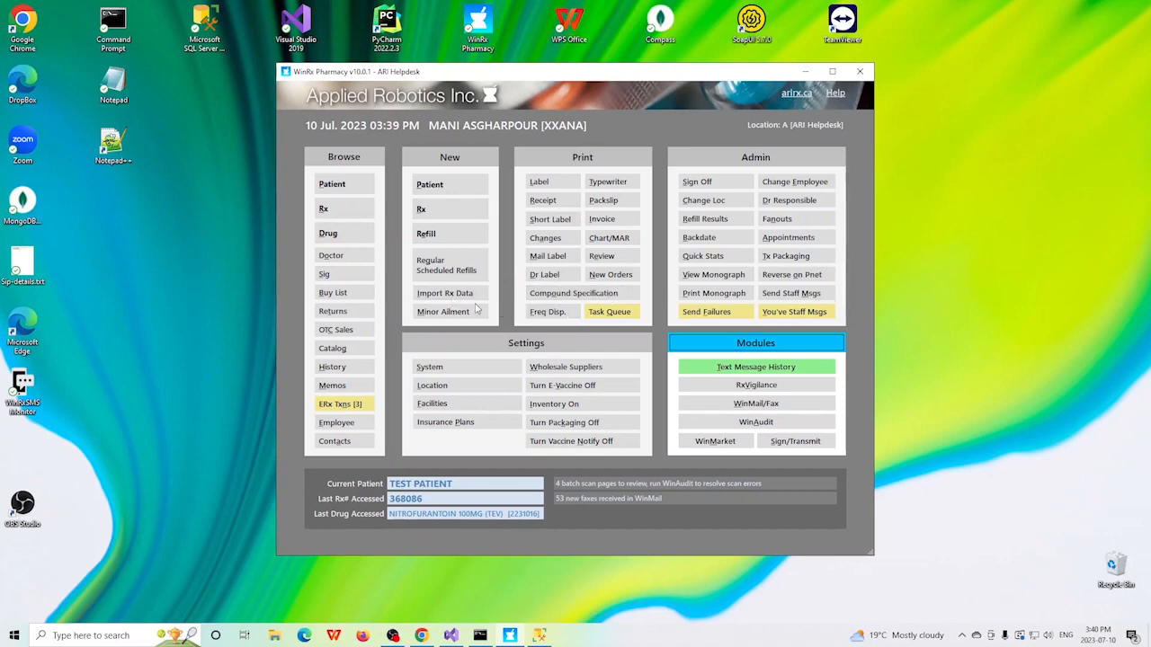
pyautogui.click(338, 184)
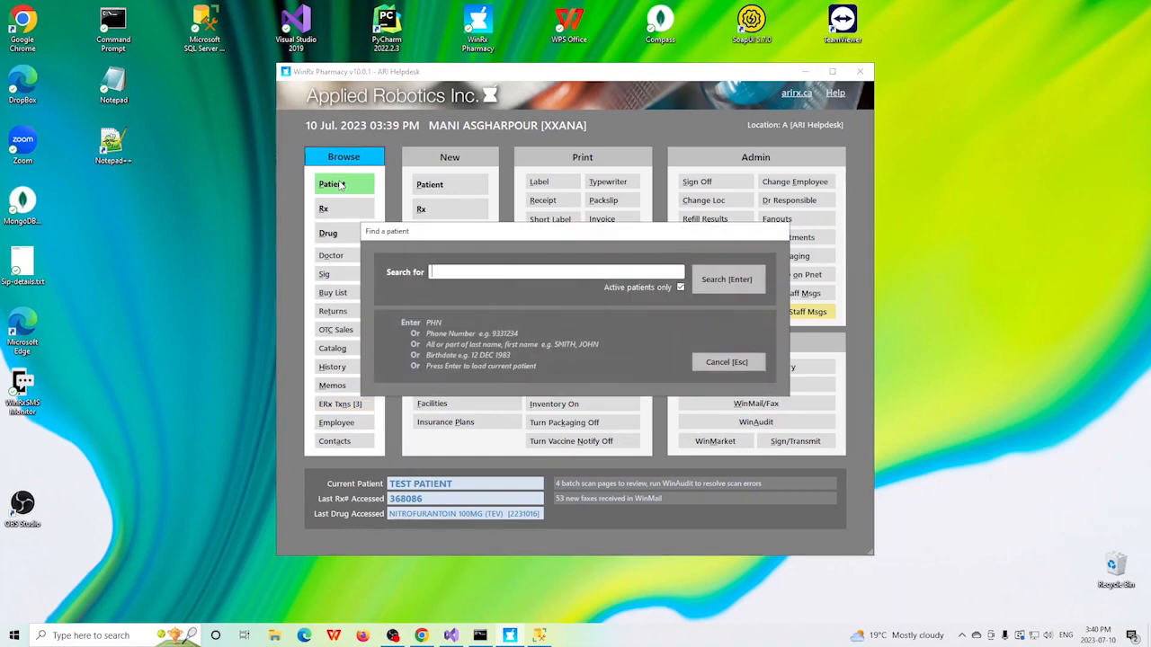
pyautogui.press('Return')
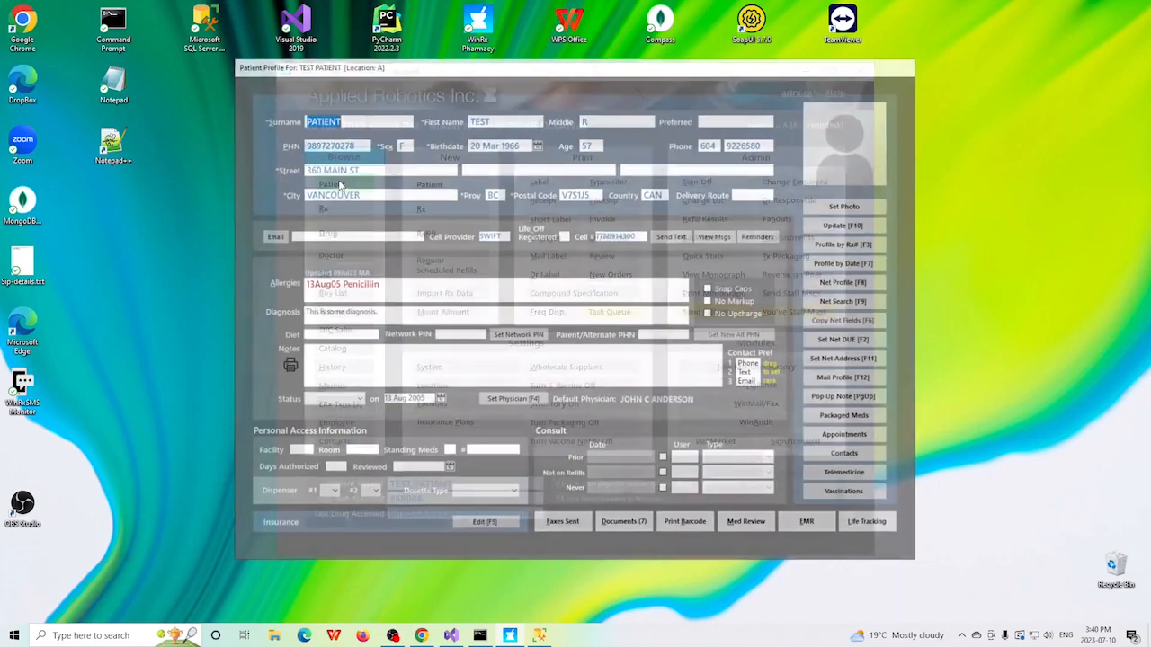
pyautogui.click(637, 526)
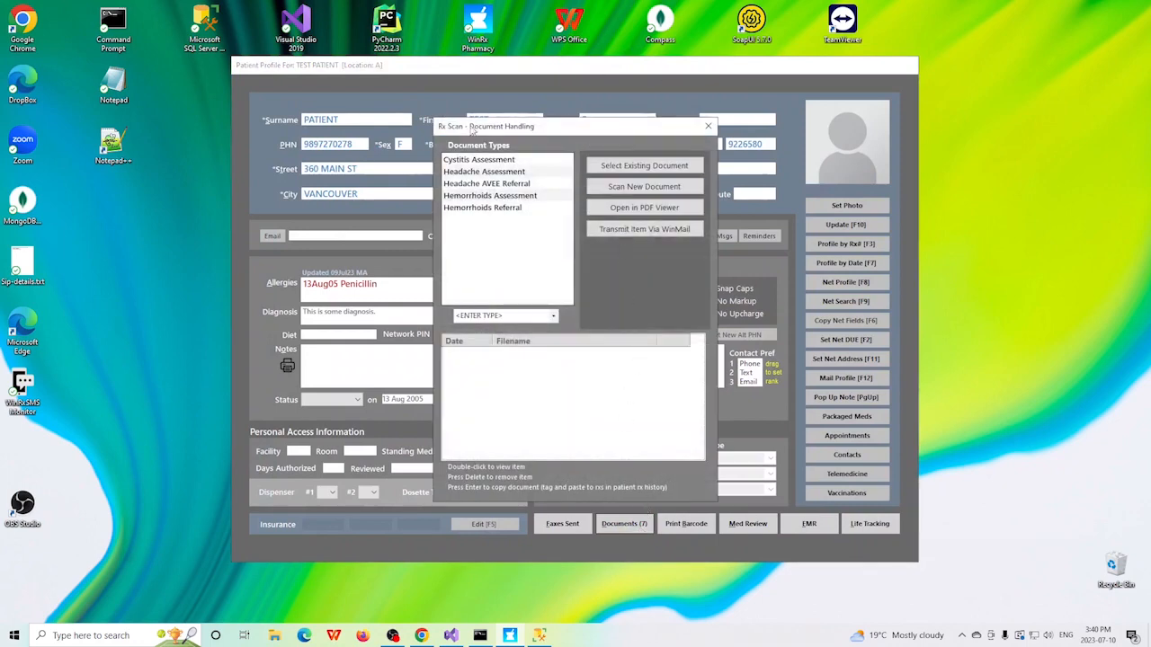
pyautogui.click(496, 197)
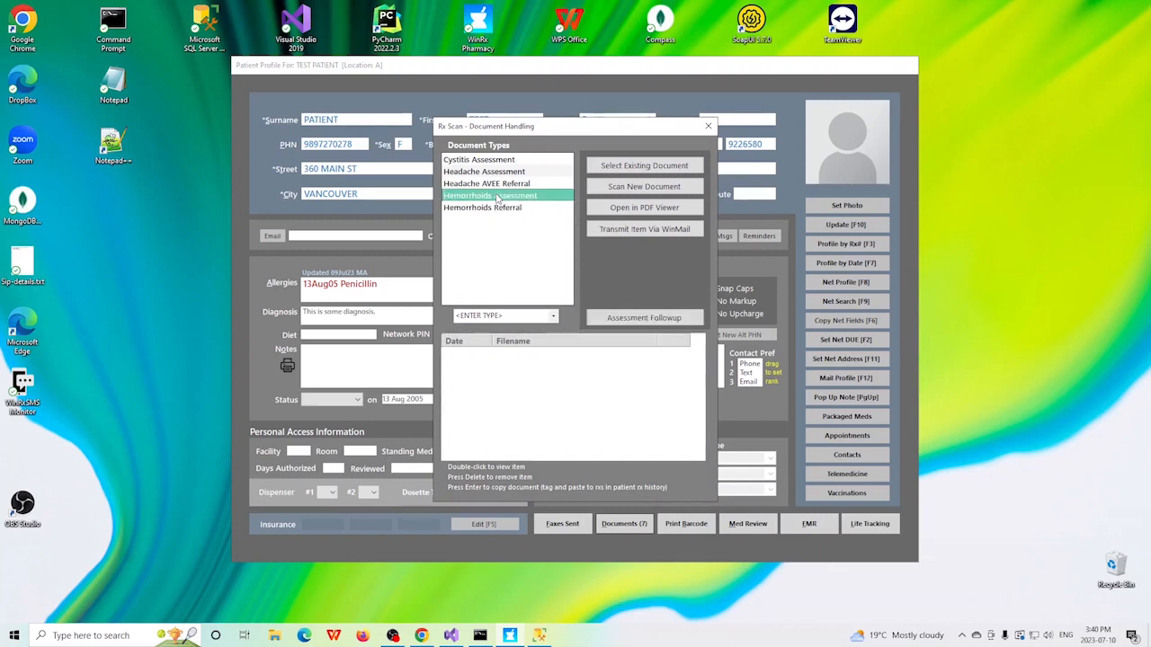
pyautogui.click(644, 317)
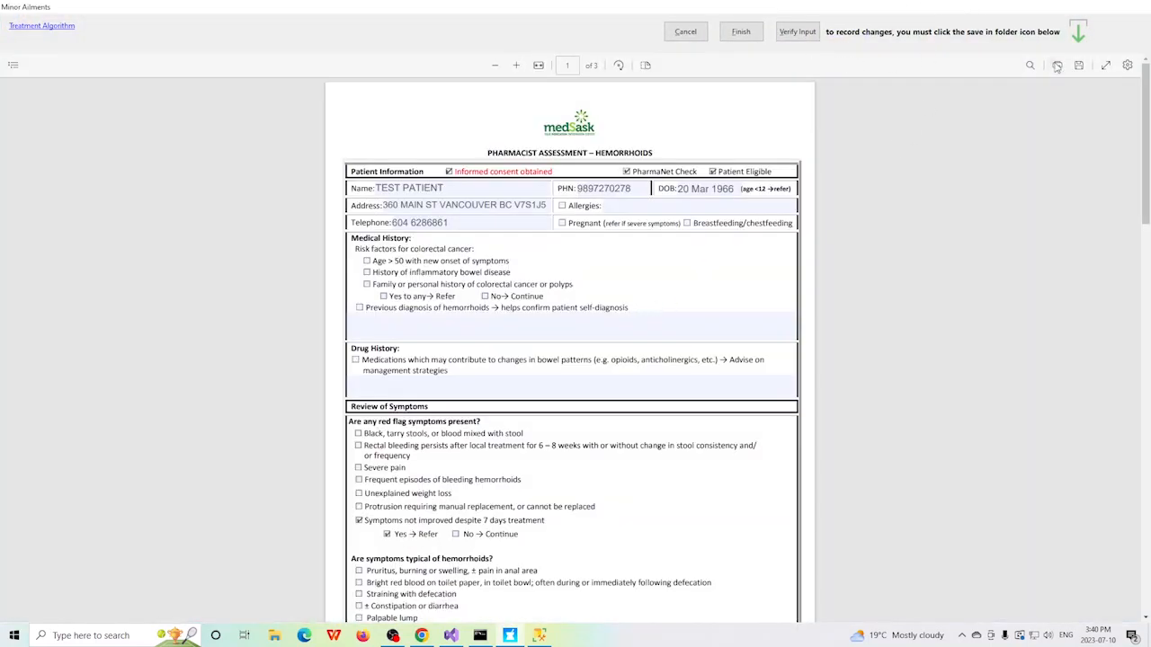
# Step: Finish the hemorrhoids follow-up assessment without making a referral, and sign it with the user ID
pyautogui.click(741, 33)
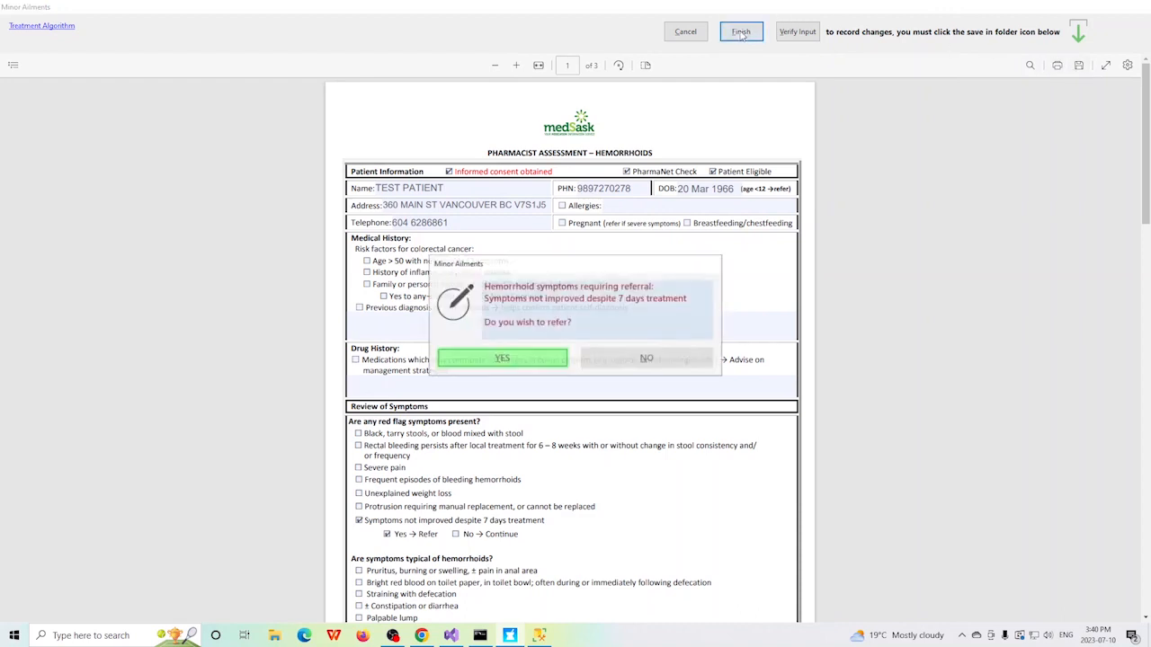
pyautogui.click(653, 361)
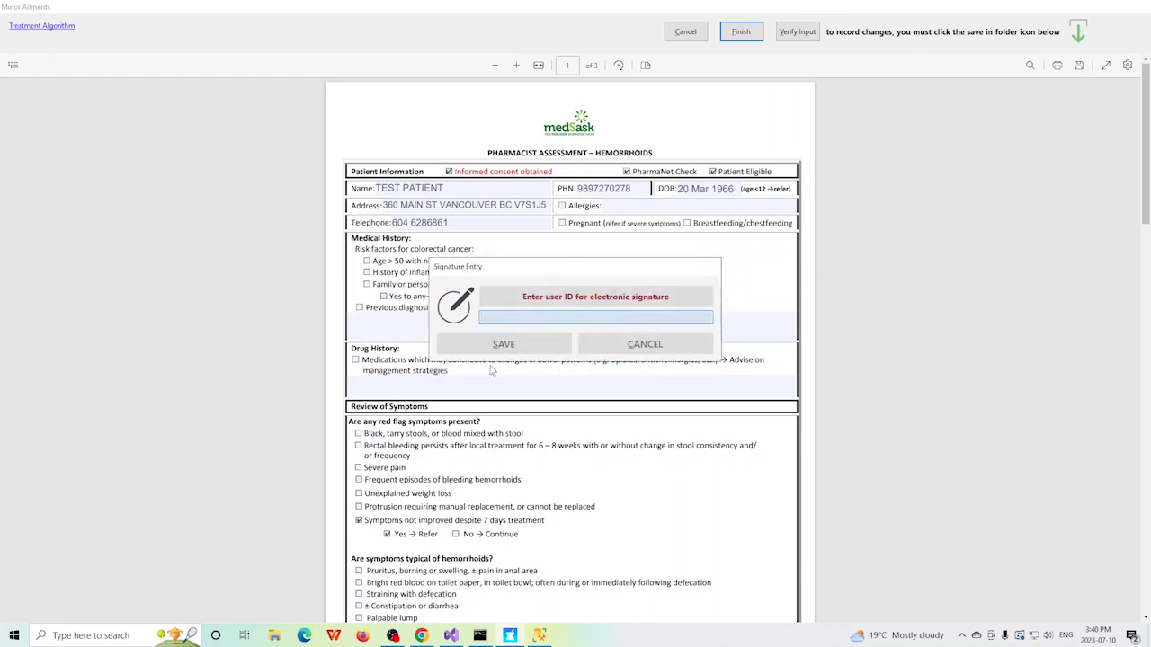
pyautogui.write('ss')
pyautogui.press('Return')
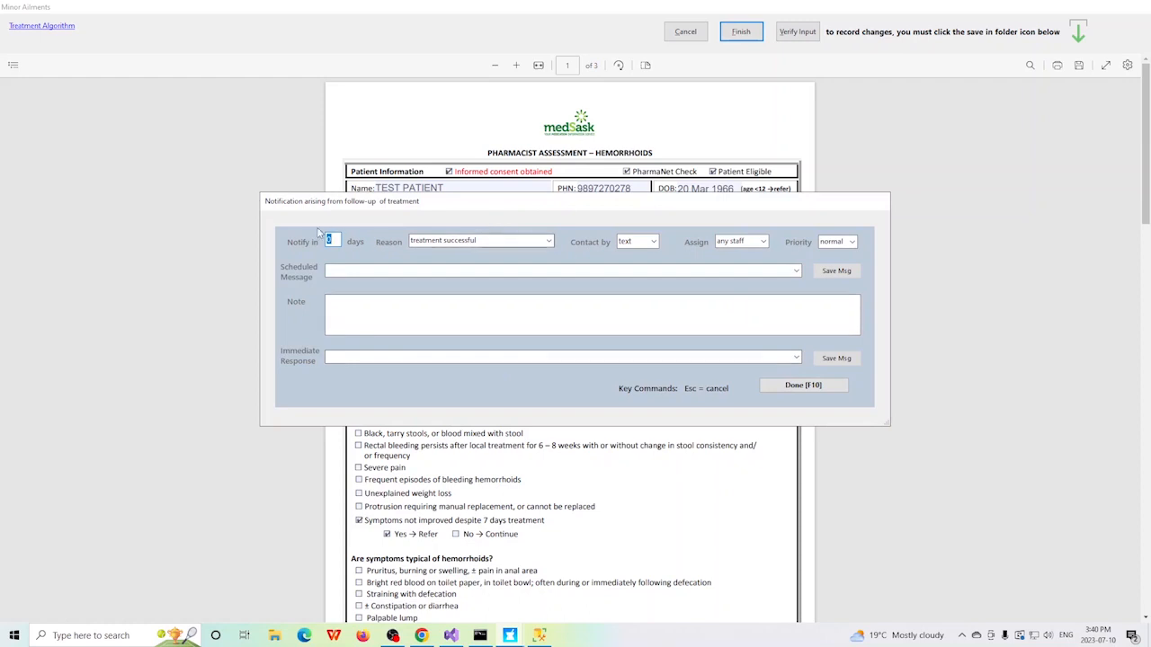
# Step: Write a note in the follow-up notification beginning with "patient has reported"
pyautogui.click(397, 300)
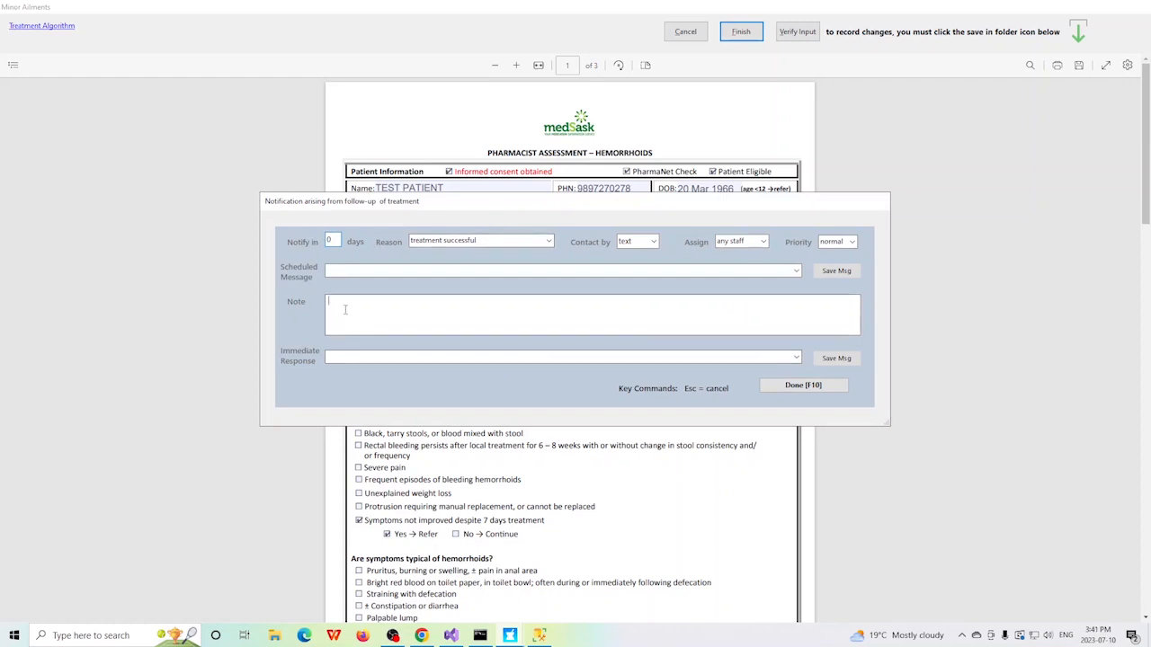
pyautogui.write('patient has reported symp')
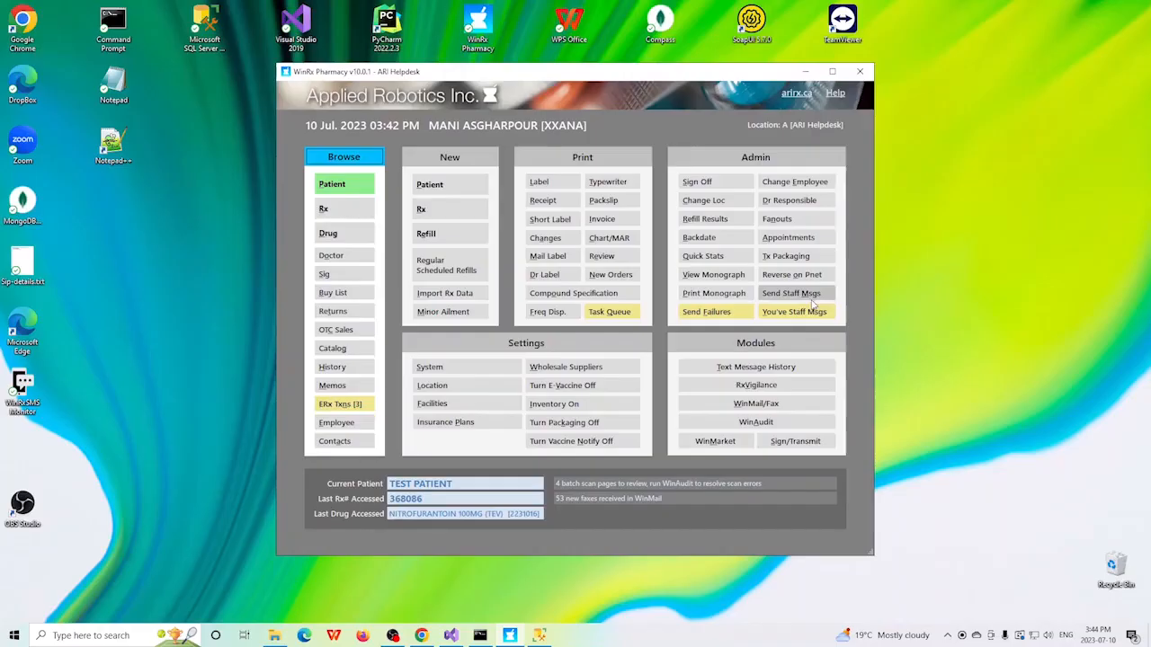